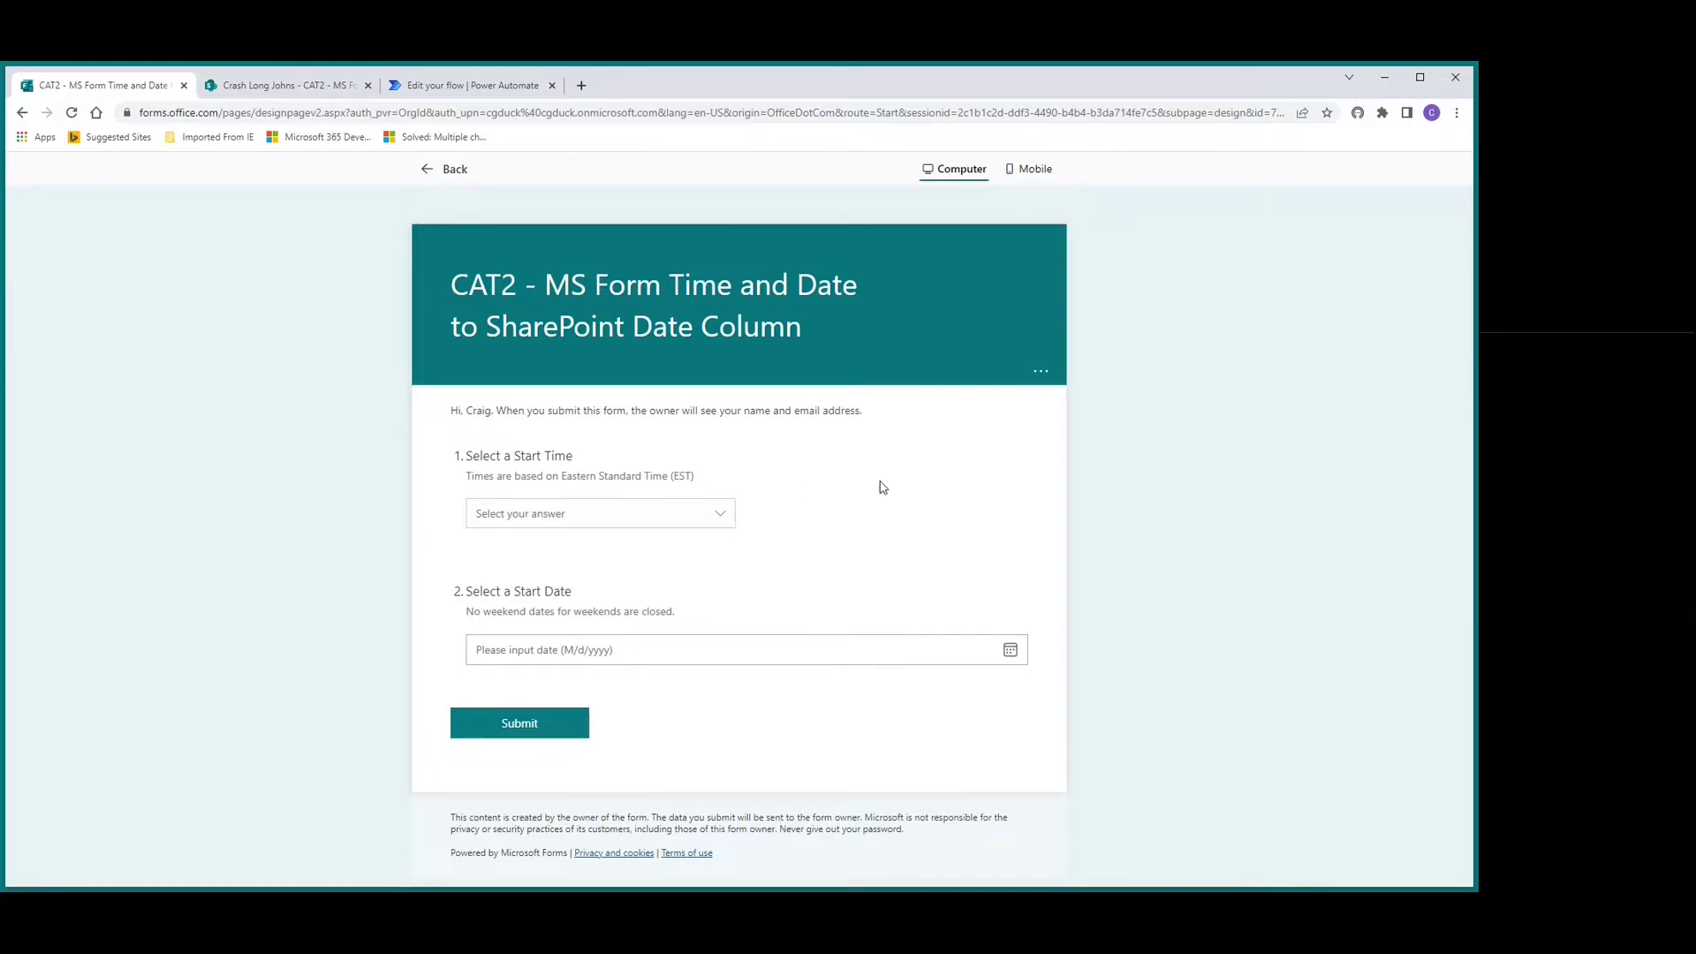
Step: Exit the form preview and return to the CAT2 form's question editor
{"action": "left_click", "coordinate": [434, 169]}
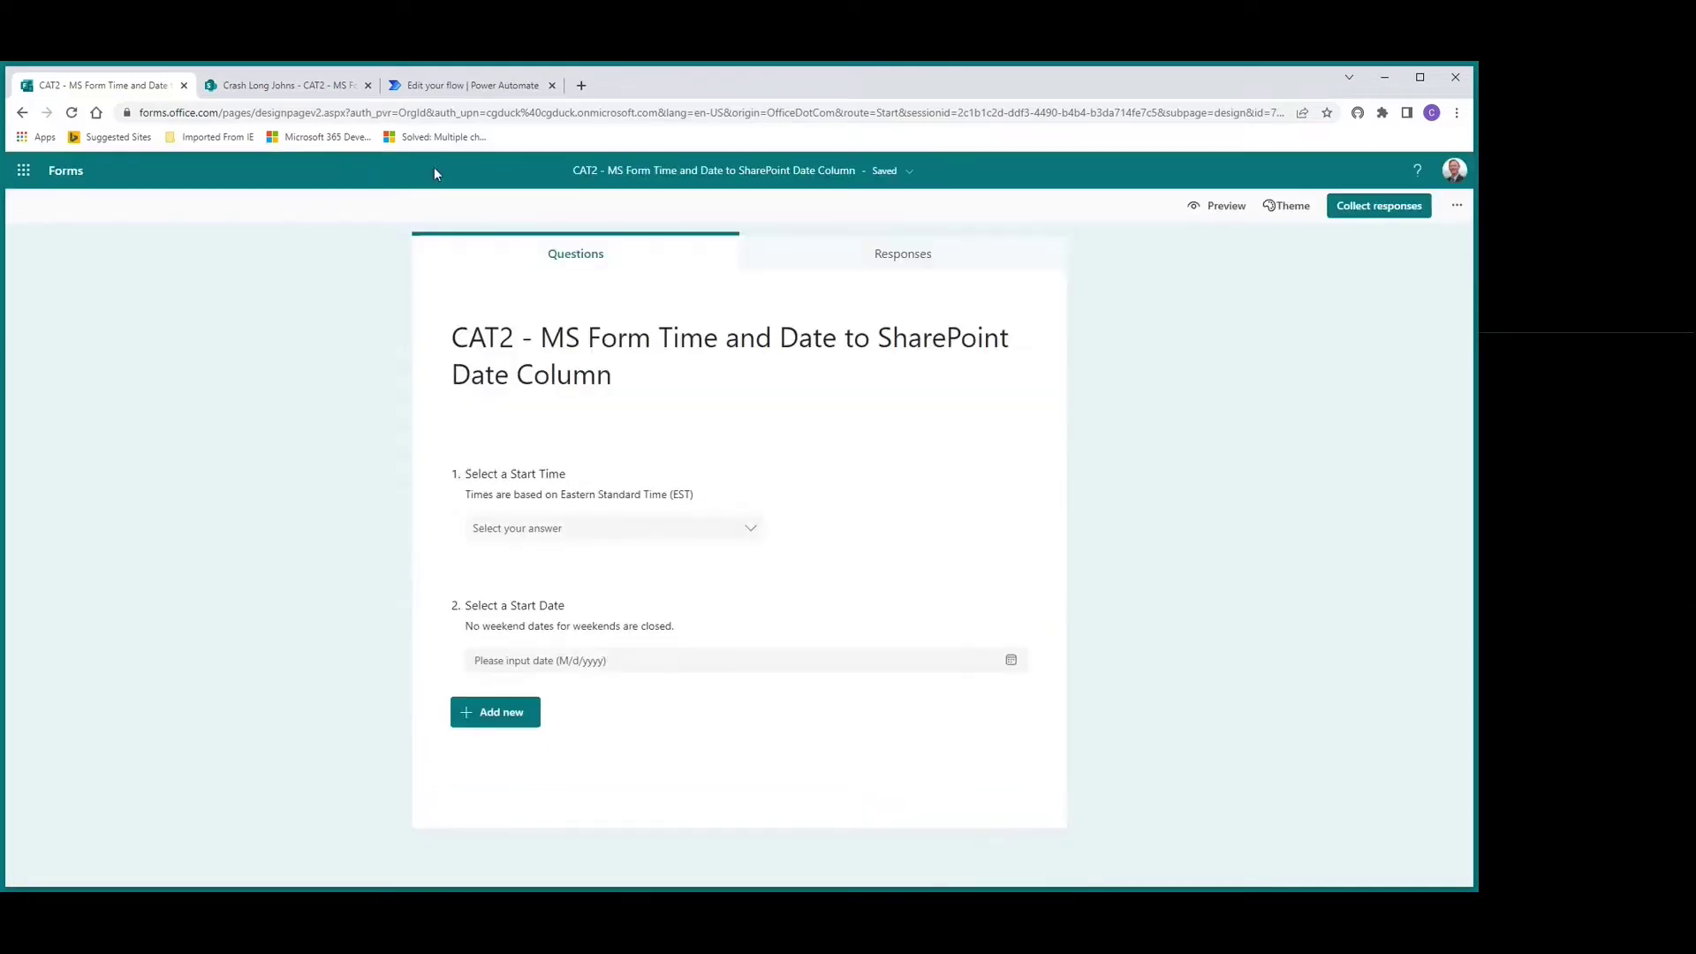
Step: Inspect the Start Time and Start Date questions, preview the form, then go to the SharePoint list
{"action": "left_click", "coordinate": [862, 488]}
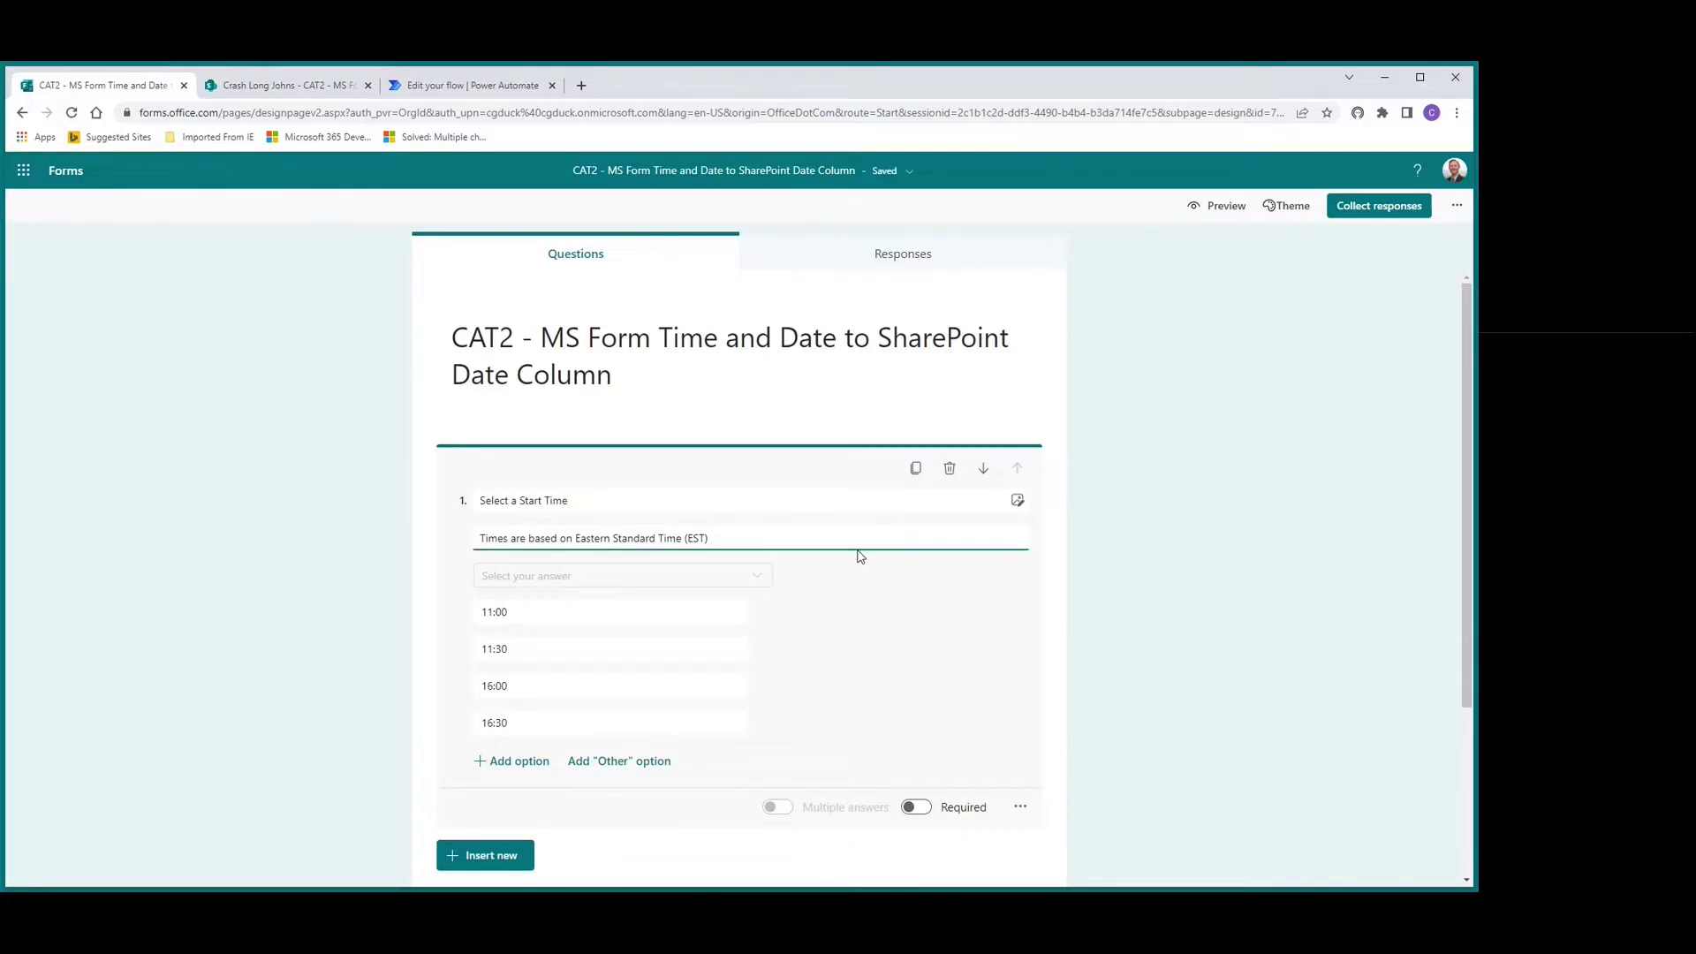
{"action": "scroll", "coordinate": [857, 559], "scroll_direction": "down", "scroll_amount": 3}
{"action": "left_click", "coordinate": [797, 719]}
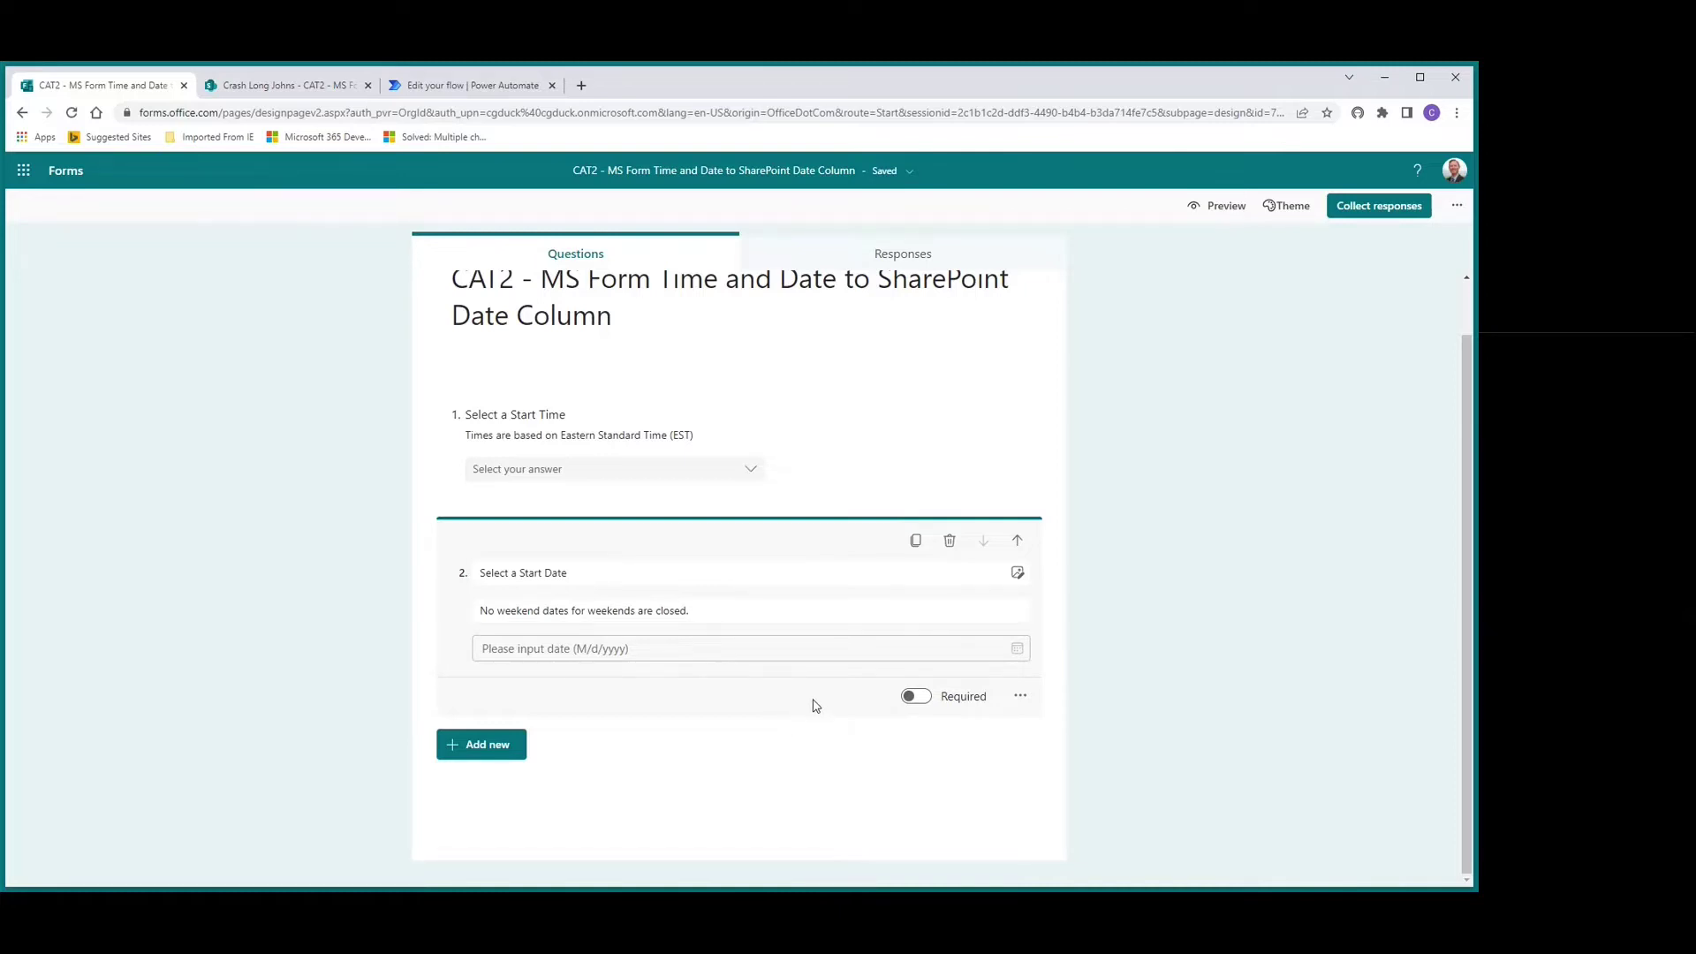
{"action": "left_click", "coordinate": [1217, 207]}
{"action": "left_click", "coordinate": [284, 85]}
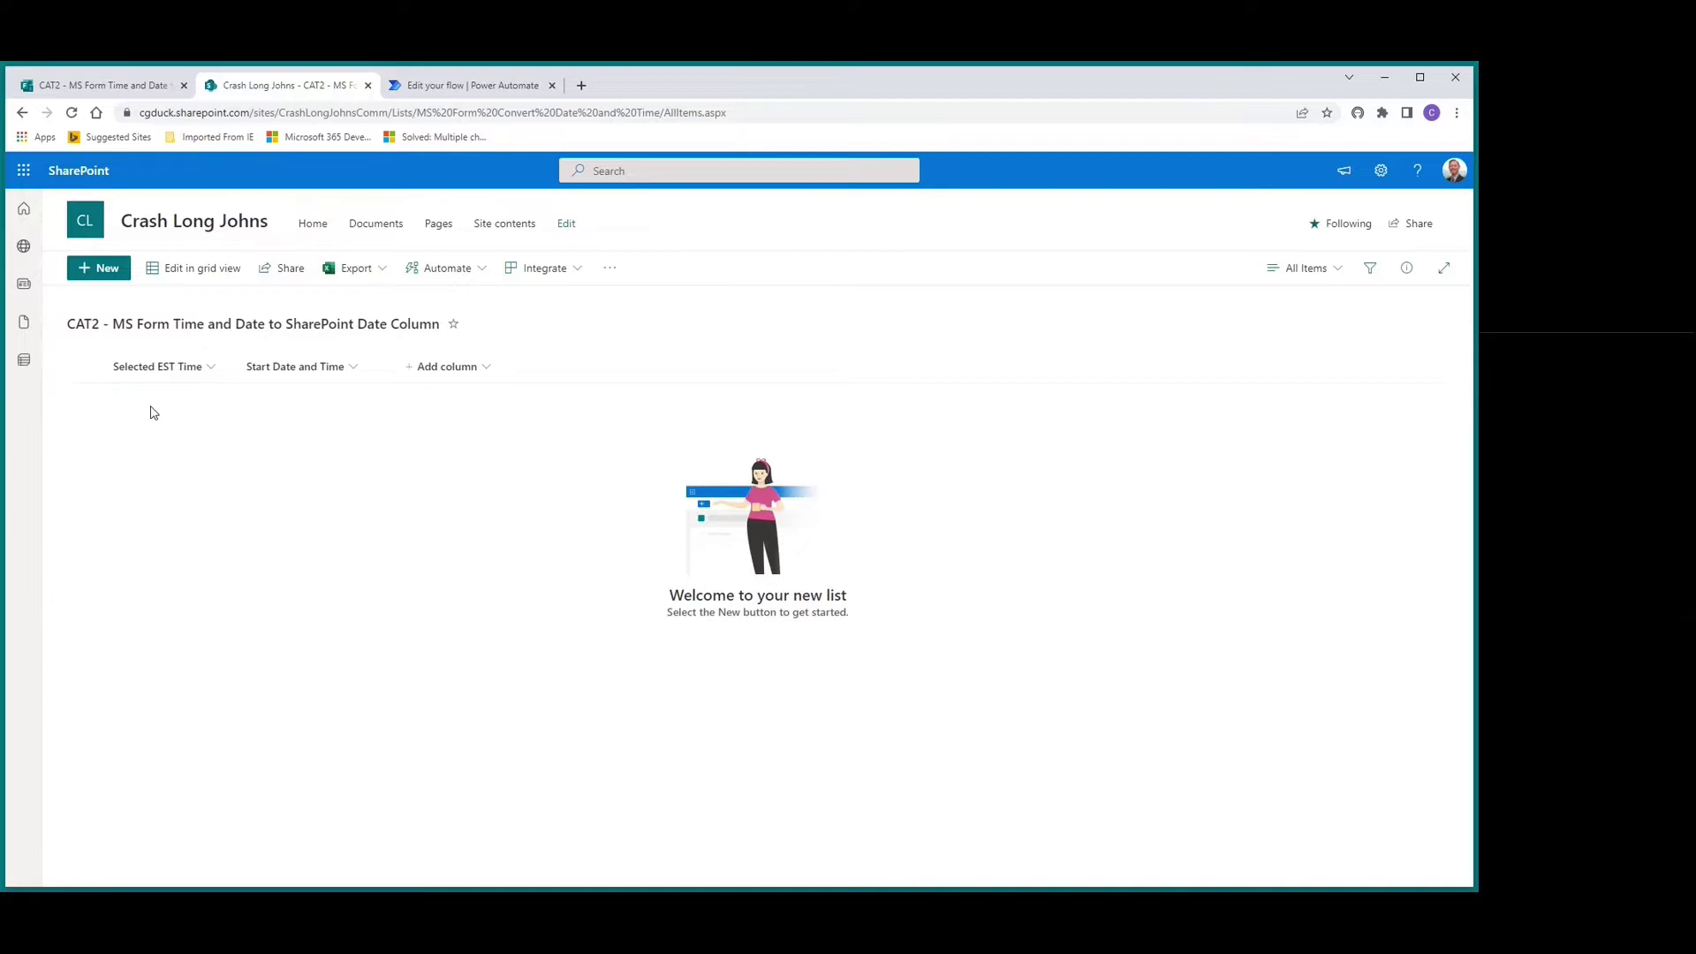
Step: Verify the Start Date and Time column's settings include time, then go to the CAT2 flow
{"action": "left_click", "coordinate": [353, 368]}
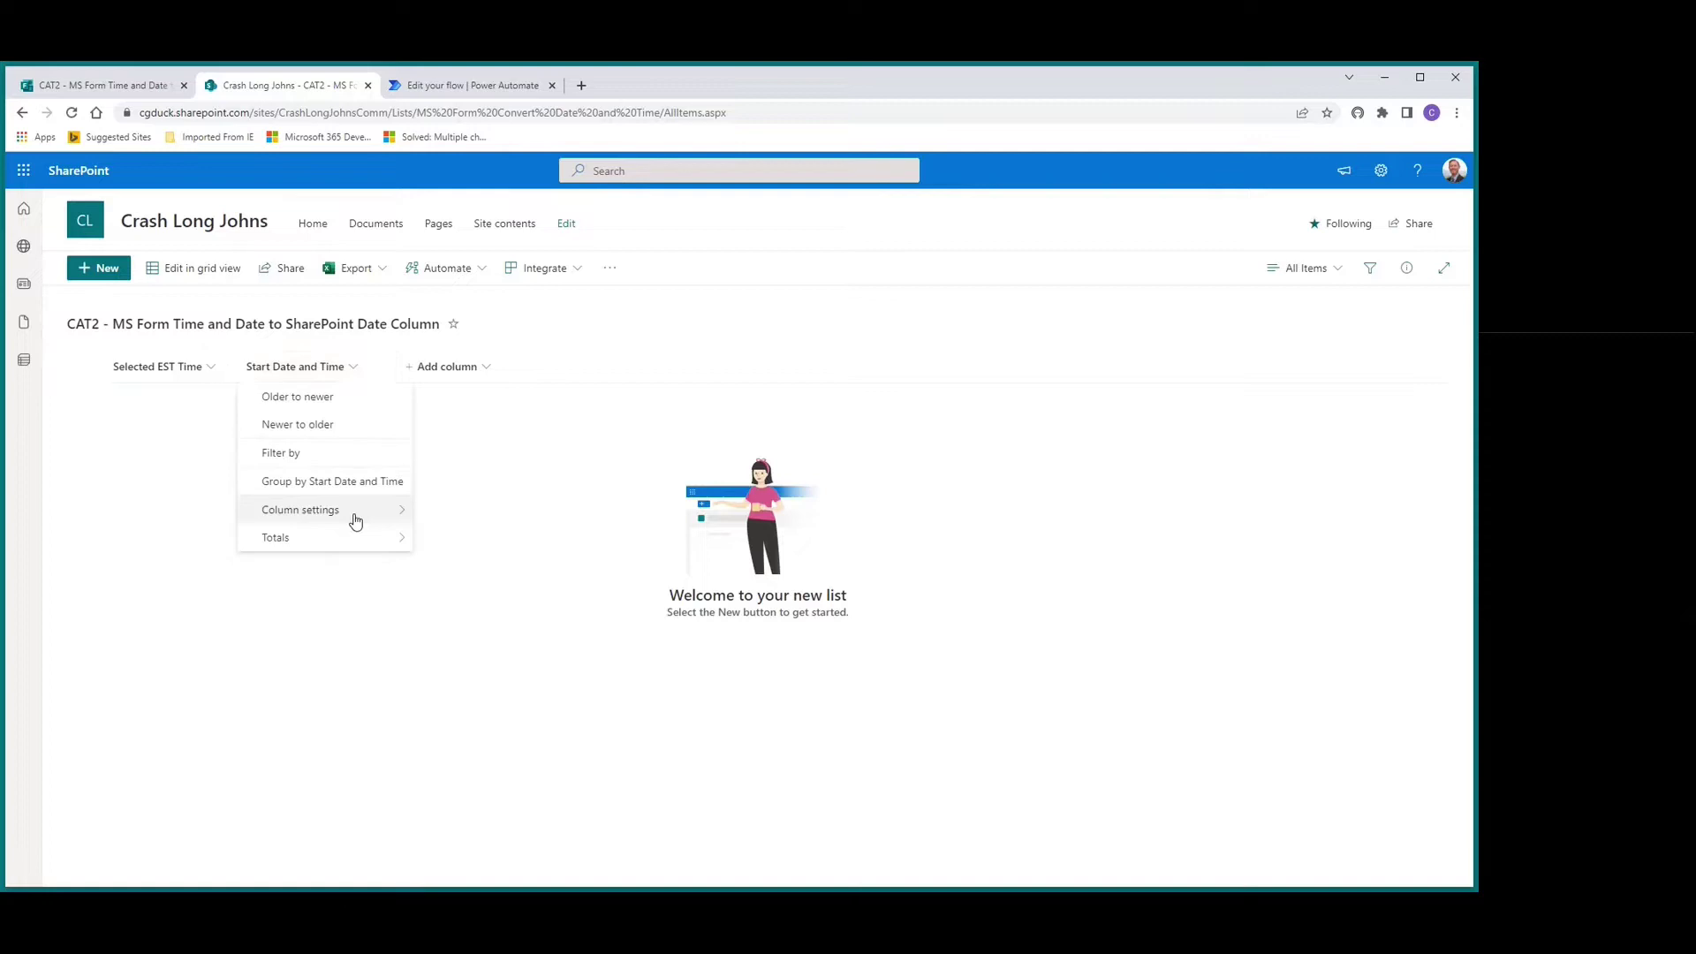
{"action": "mouse_move", "coordinate": [355, 522]}
{"action": "left_click", "coordinate": [424, 516]}
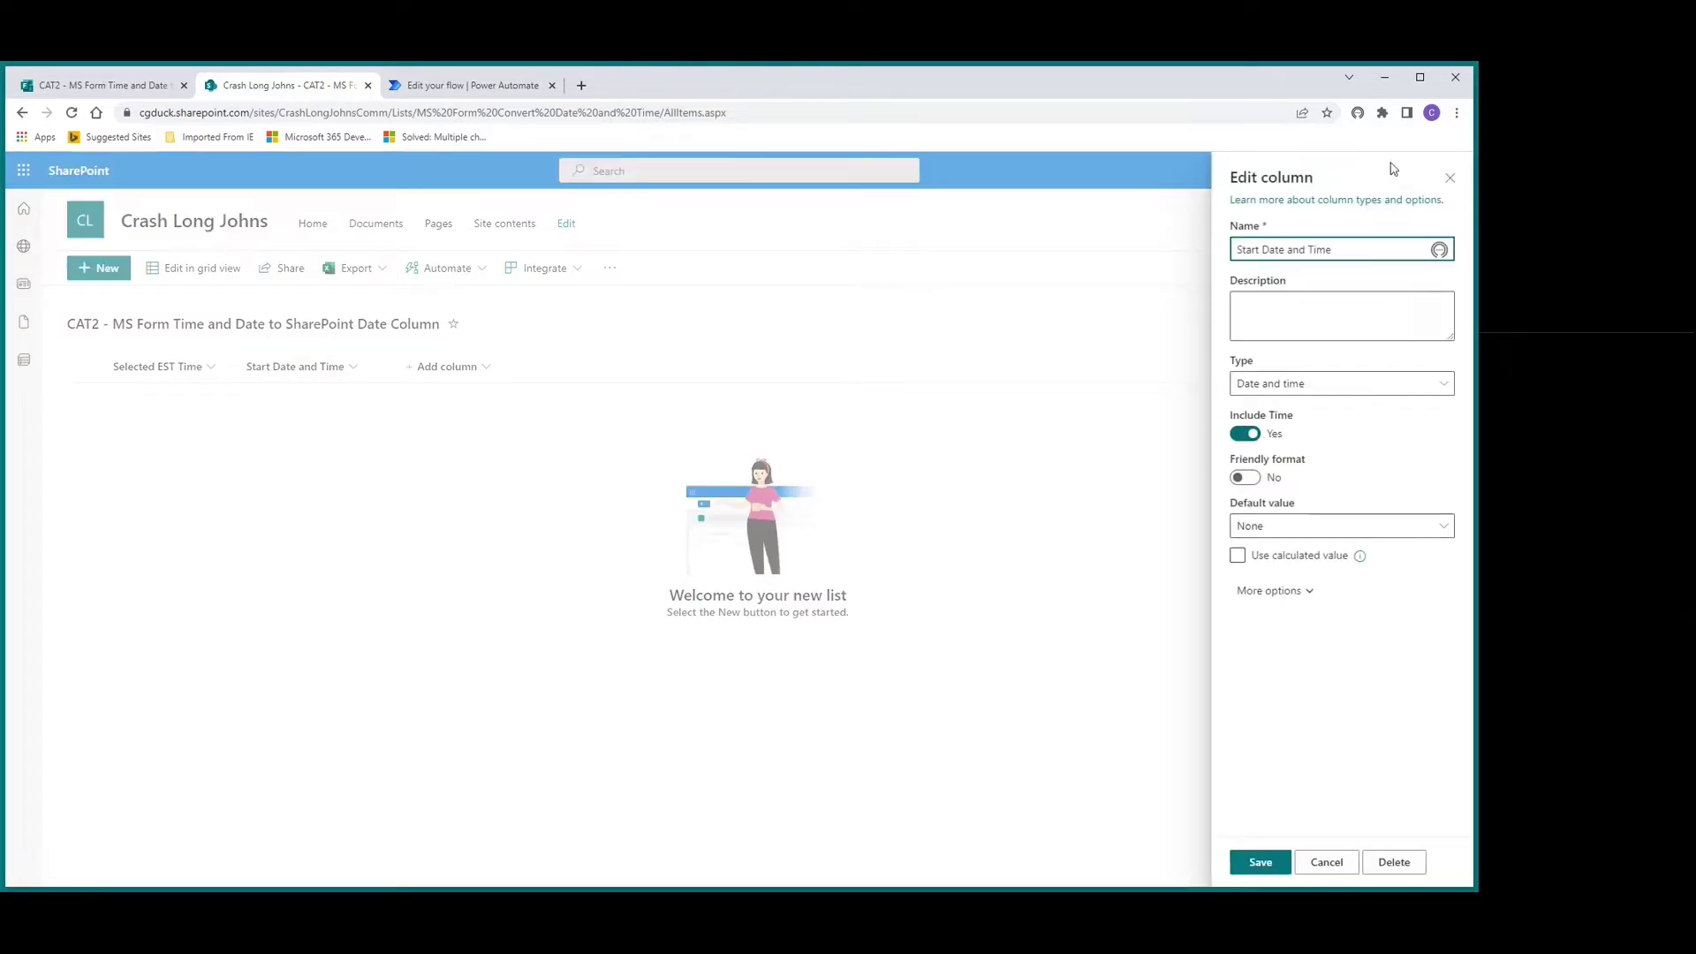
{"action": "left_click", "coordinate": [1449, 178]}
{"action": "left_click", "coordinate": [473, 85]}
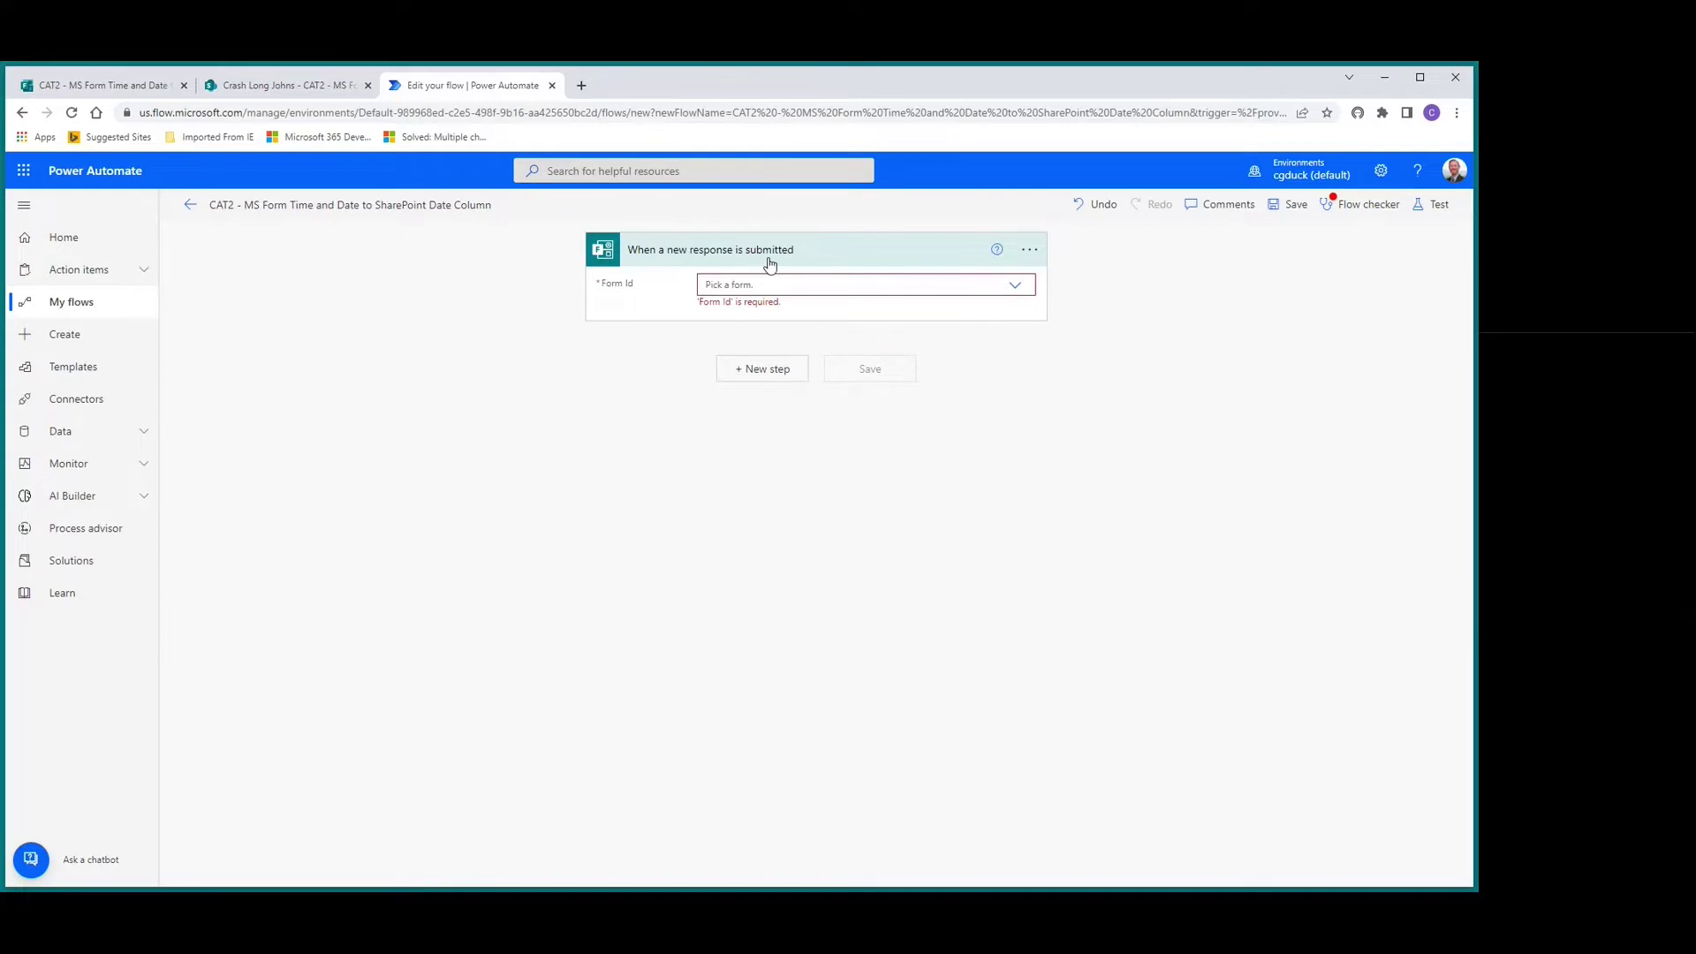
Step: Point the Forms trigger at the CAT2 form and add a Get response details action
{"action": "left_click", "coordinate": [1018, 294]}
{"action": "left_click", "coordinate": [822, 346]}
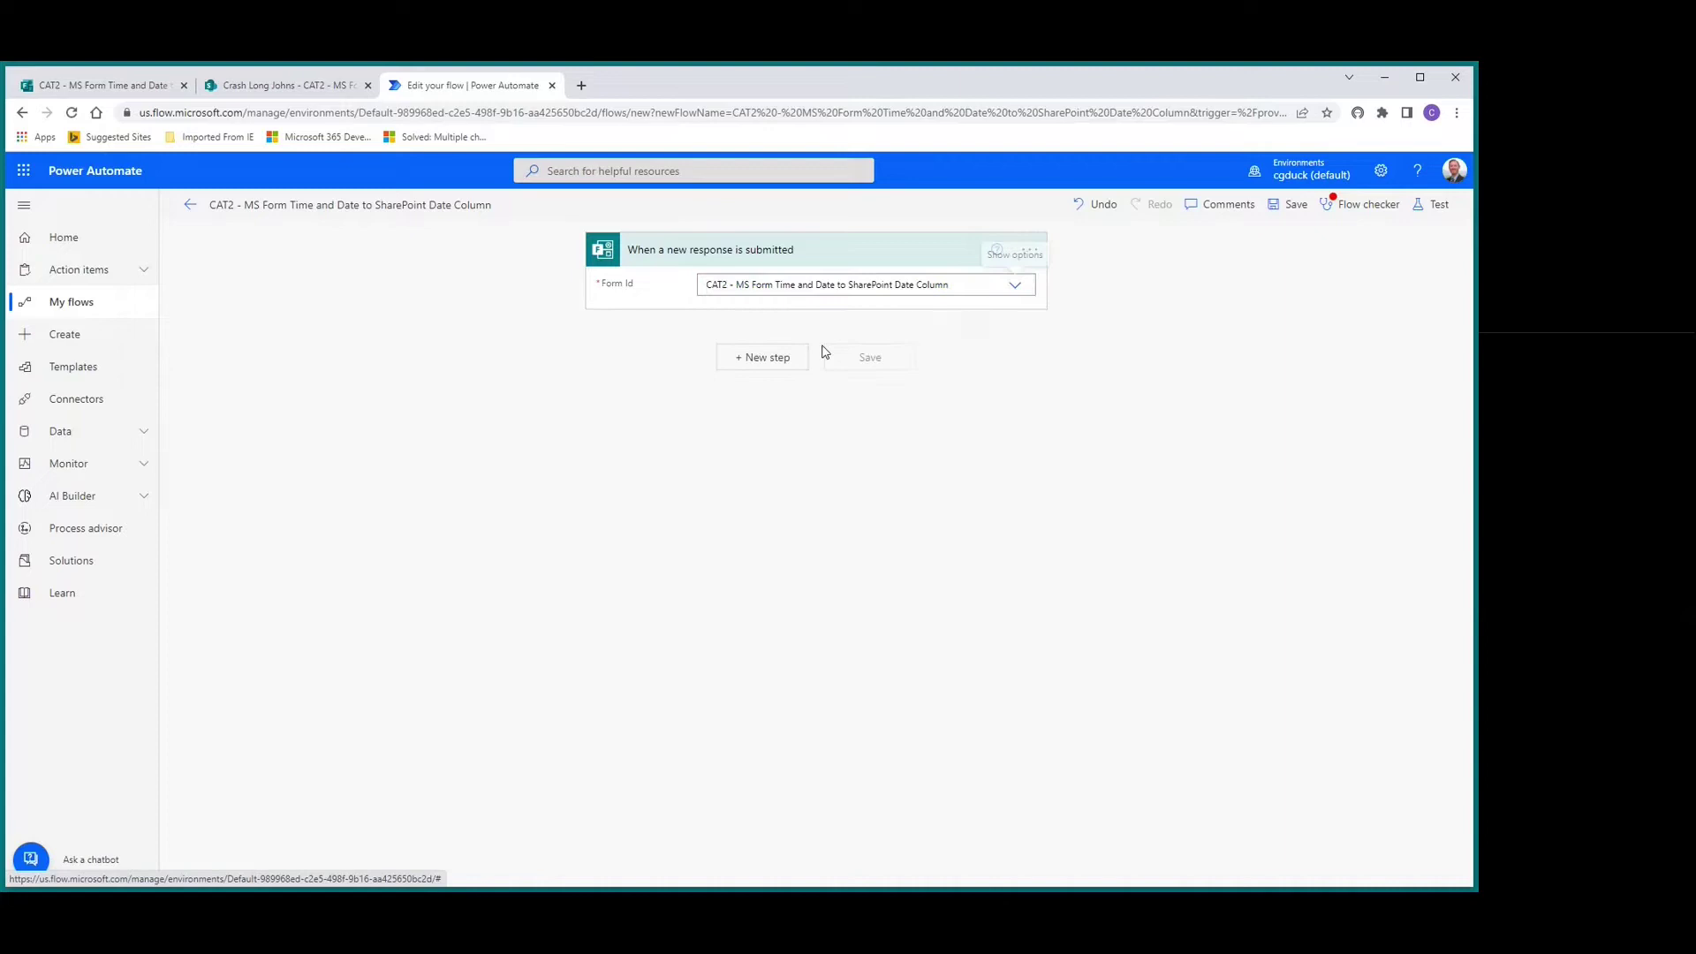
{"action": "left_click", "coordinate": [768, 359]}
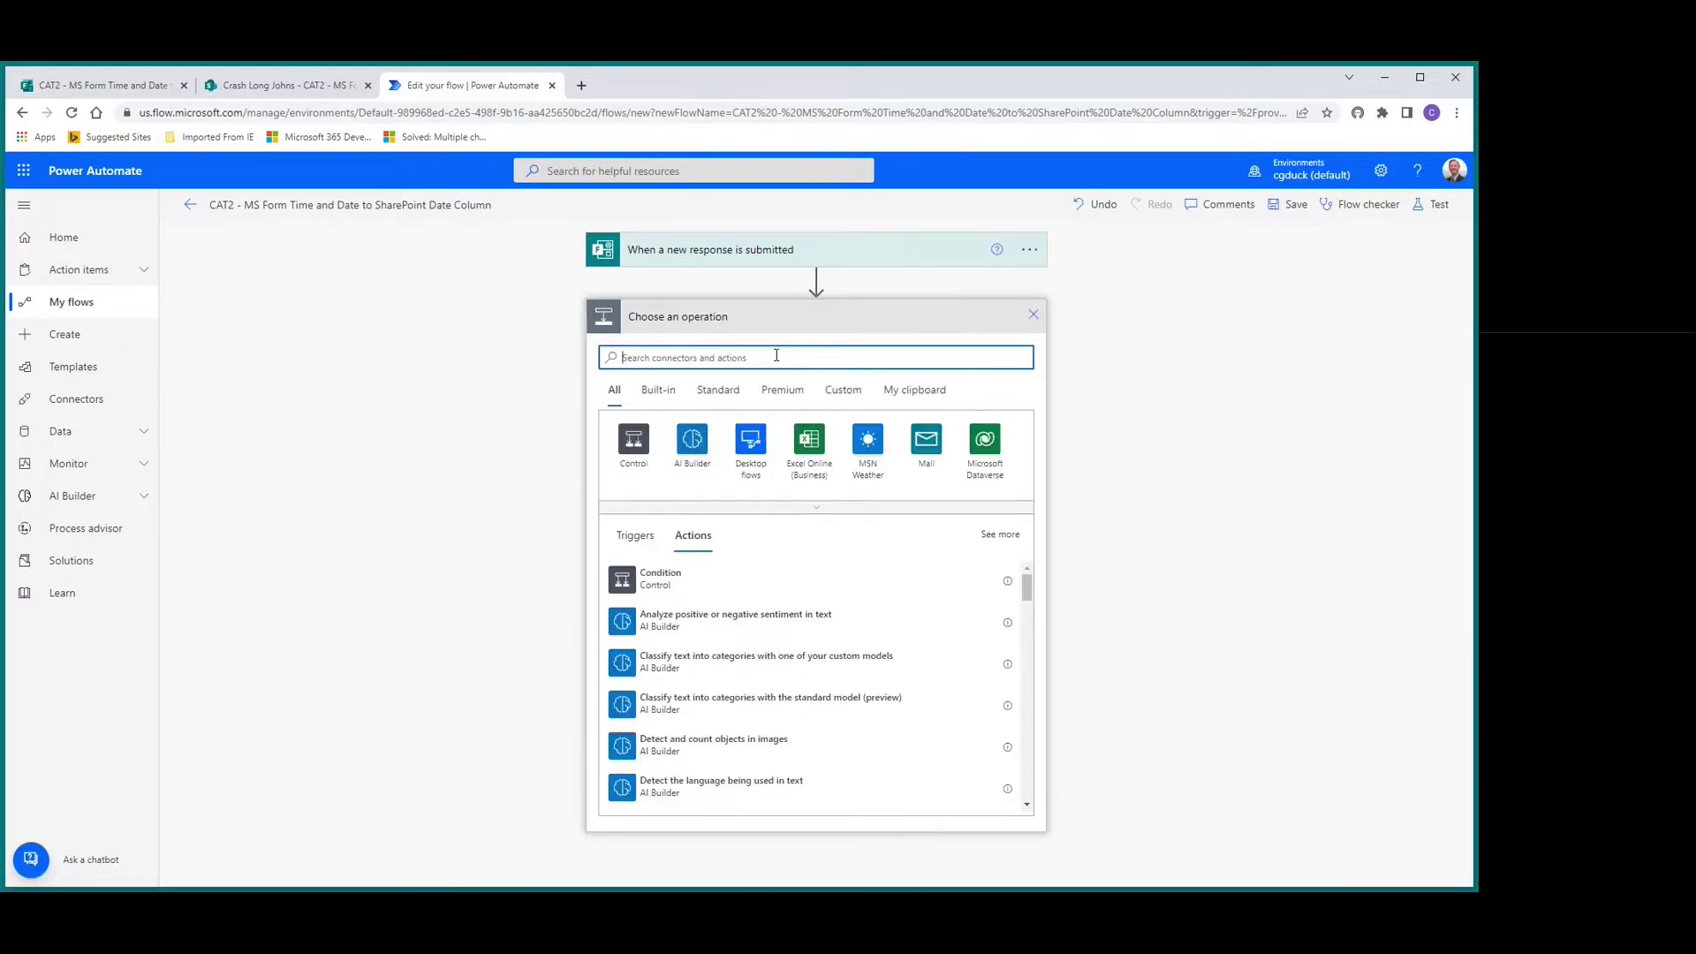
{"action": "type", "text": "get response"}
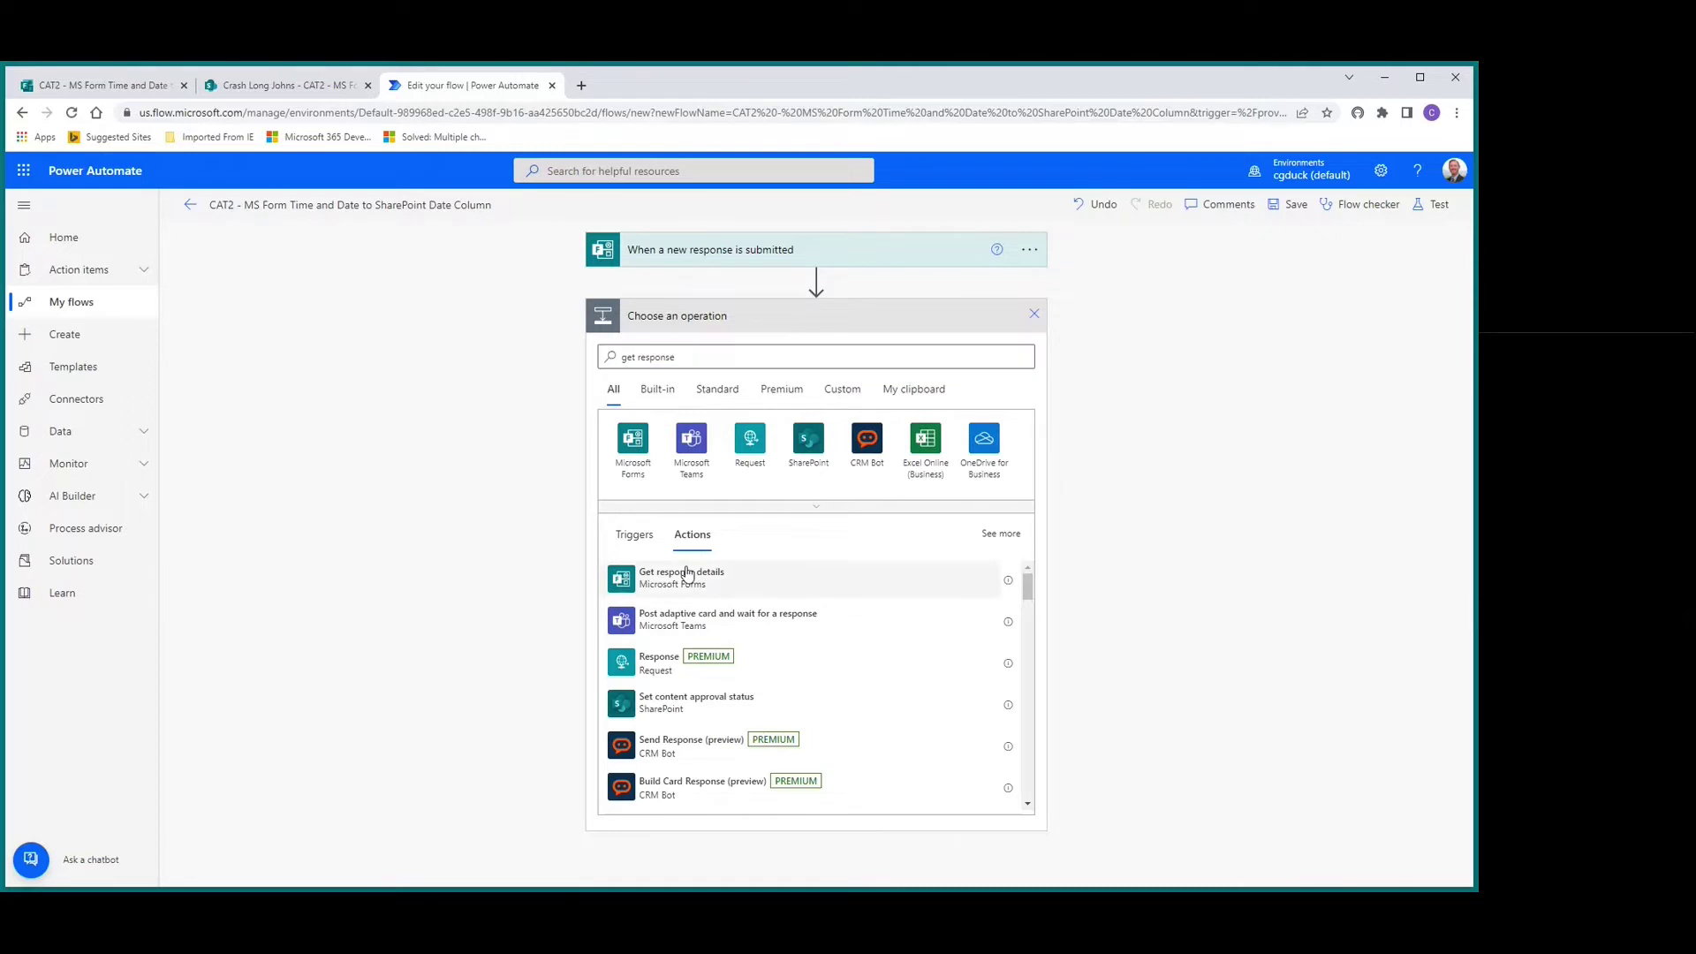
{"action": "left_click", "coordinate": [687, 575]}
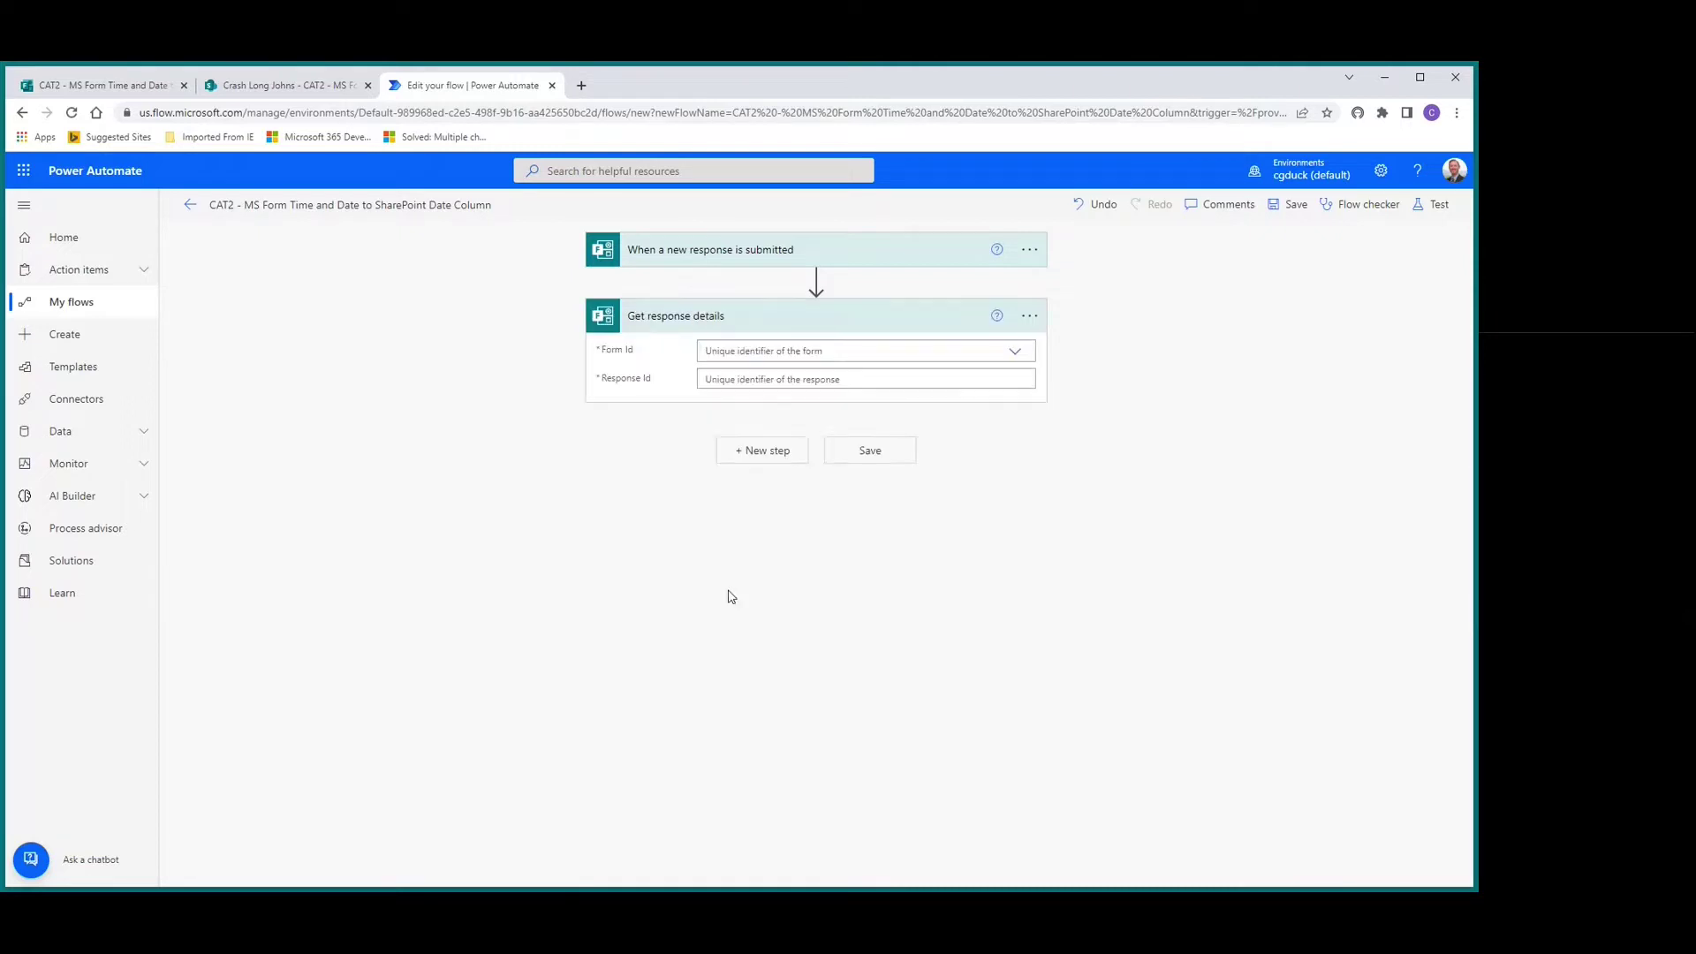
Step: Set Get response details to the CAT2 form and the trigger's Response Id
{"action": "left_click", "coordinate": [1014, 352]}
{"action": "left_click", "coordinate": [791, 409]}
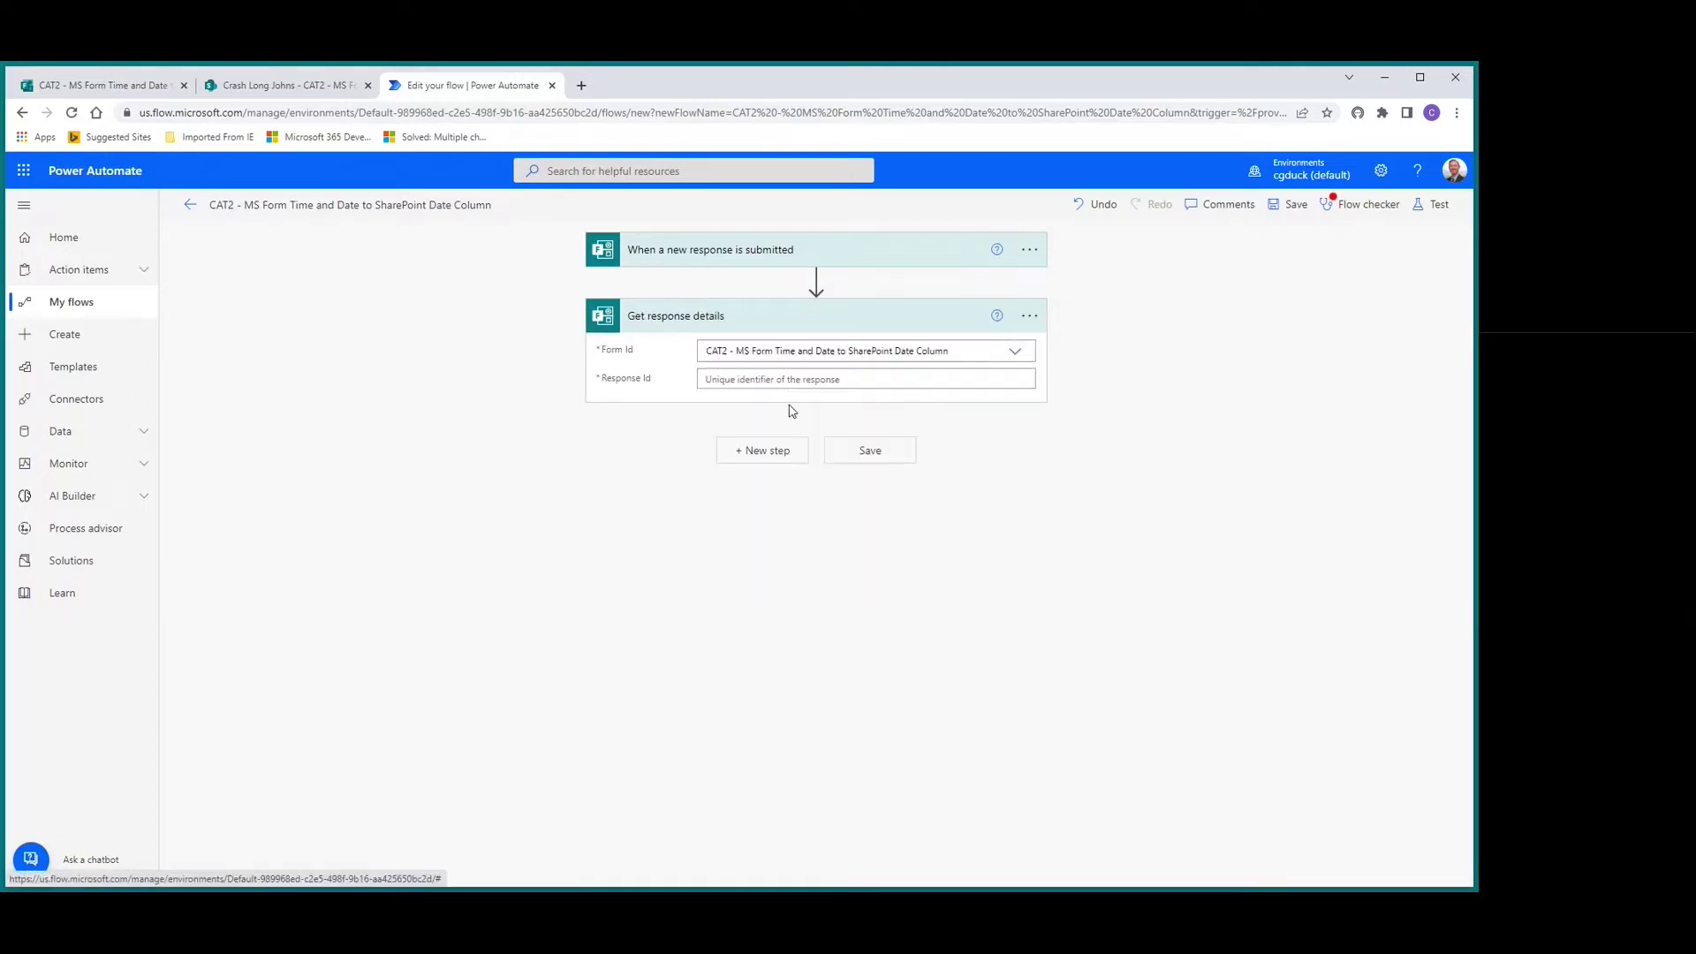
{"action": "left_click", "coordinate": [792, 380]}
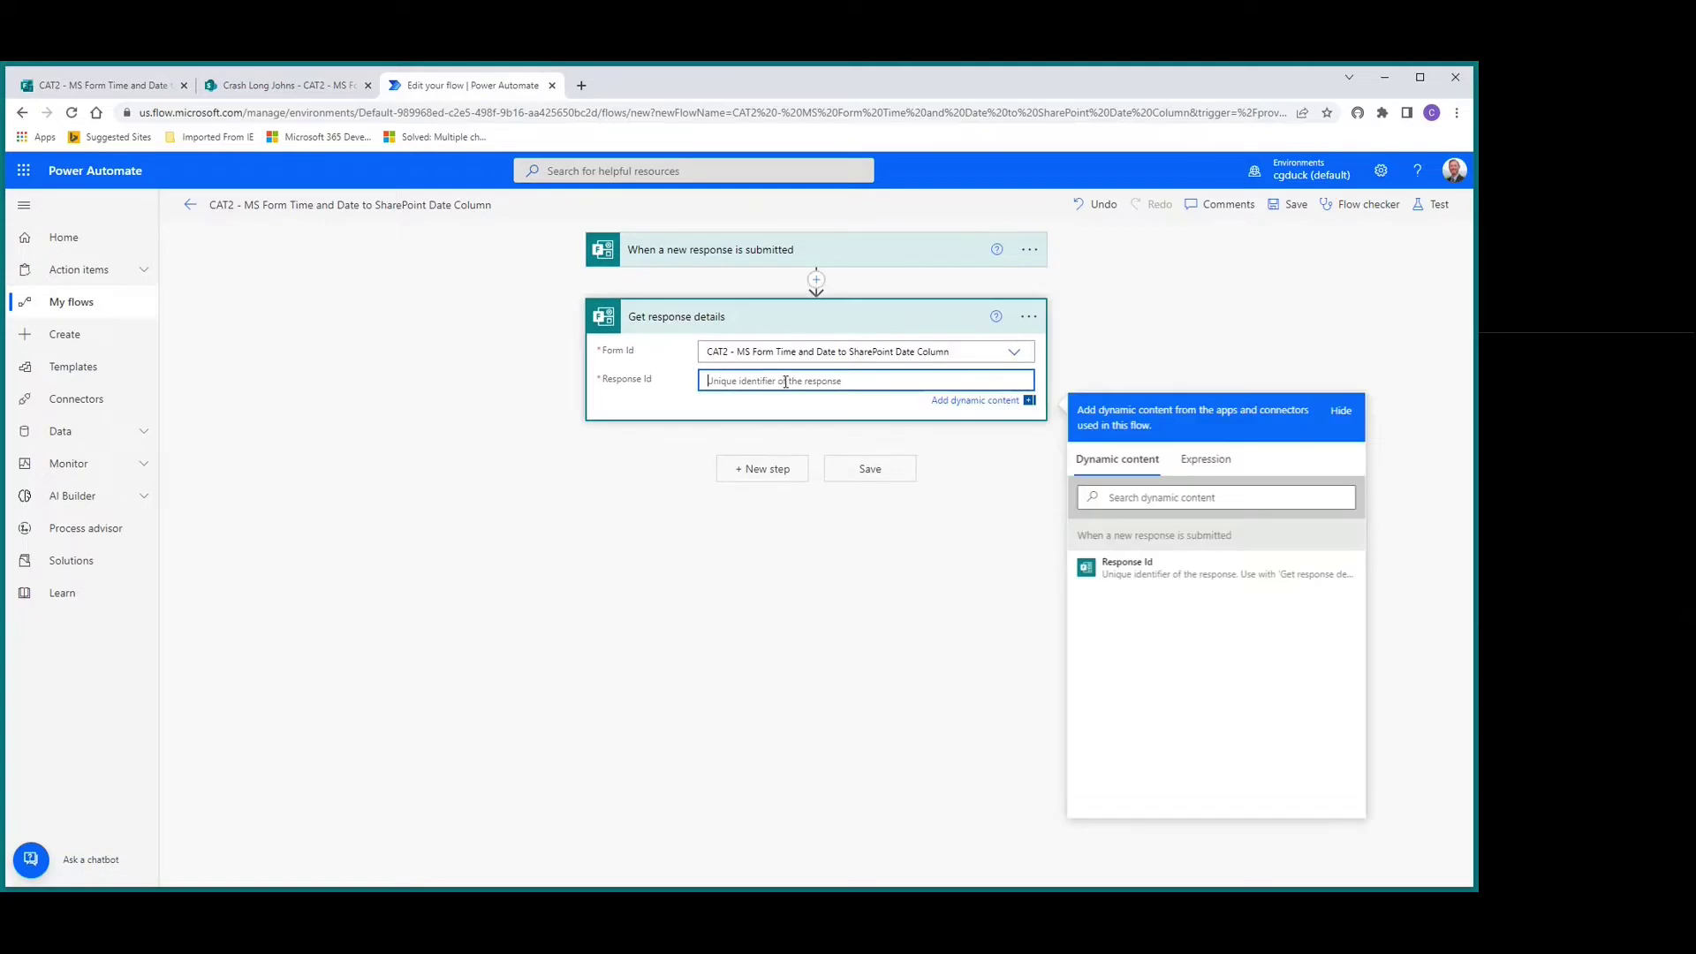
{"action": "left_click", "coordinate": [1141, 574]}
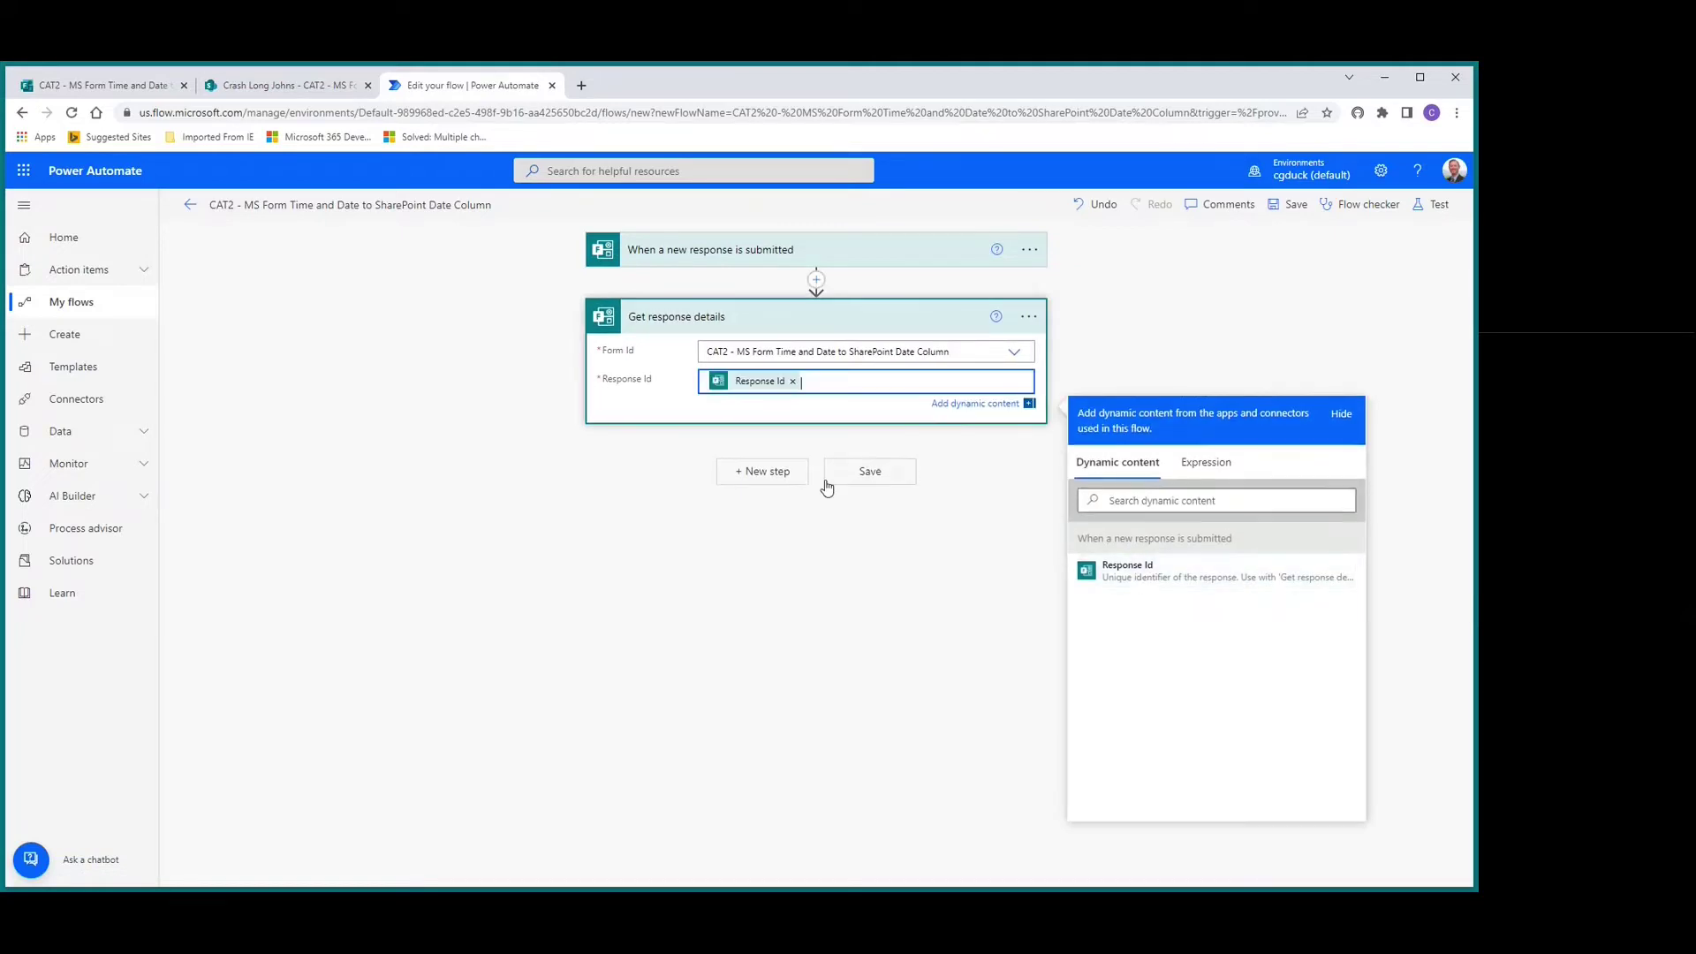
{"action": "left_click", "coordinate": [766, 471]}
{"action": "type", "text": "compose"}
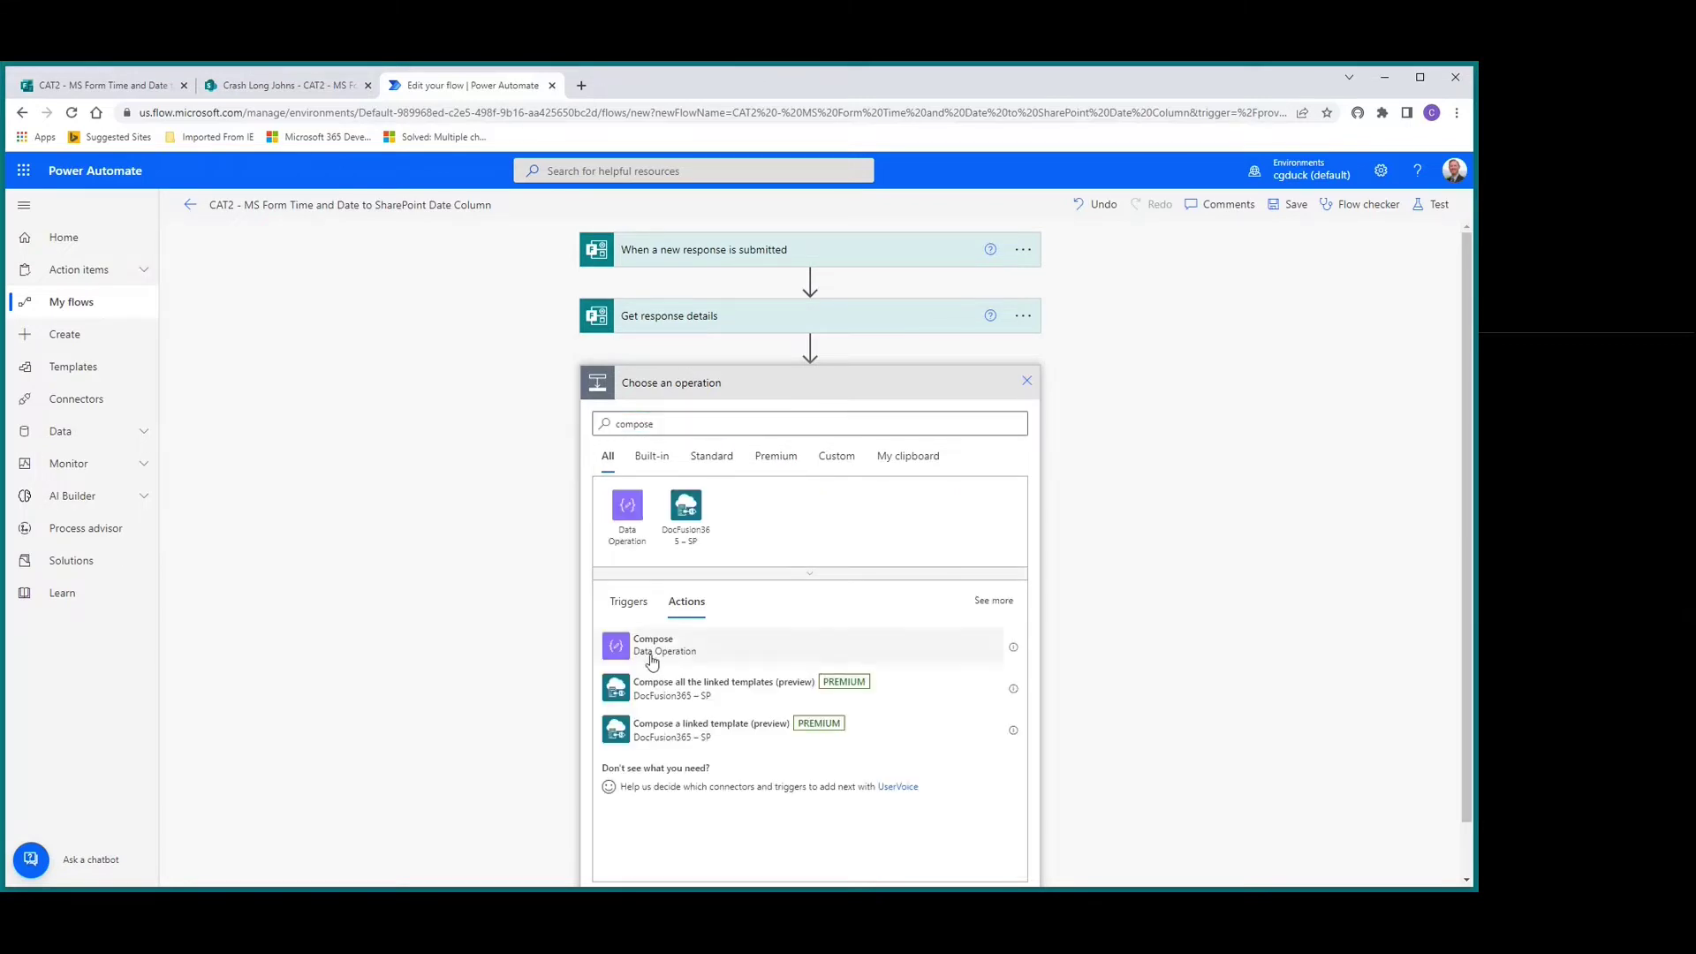
Step: Add a Compose action renamed 'Compose - Combine Date and Time'
{"action": "left_click", "coordinate": [652, 656]}
{"action": "left_click", "coordinate": [1038, 384]}
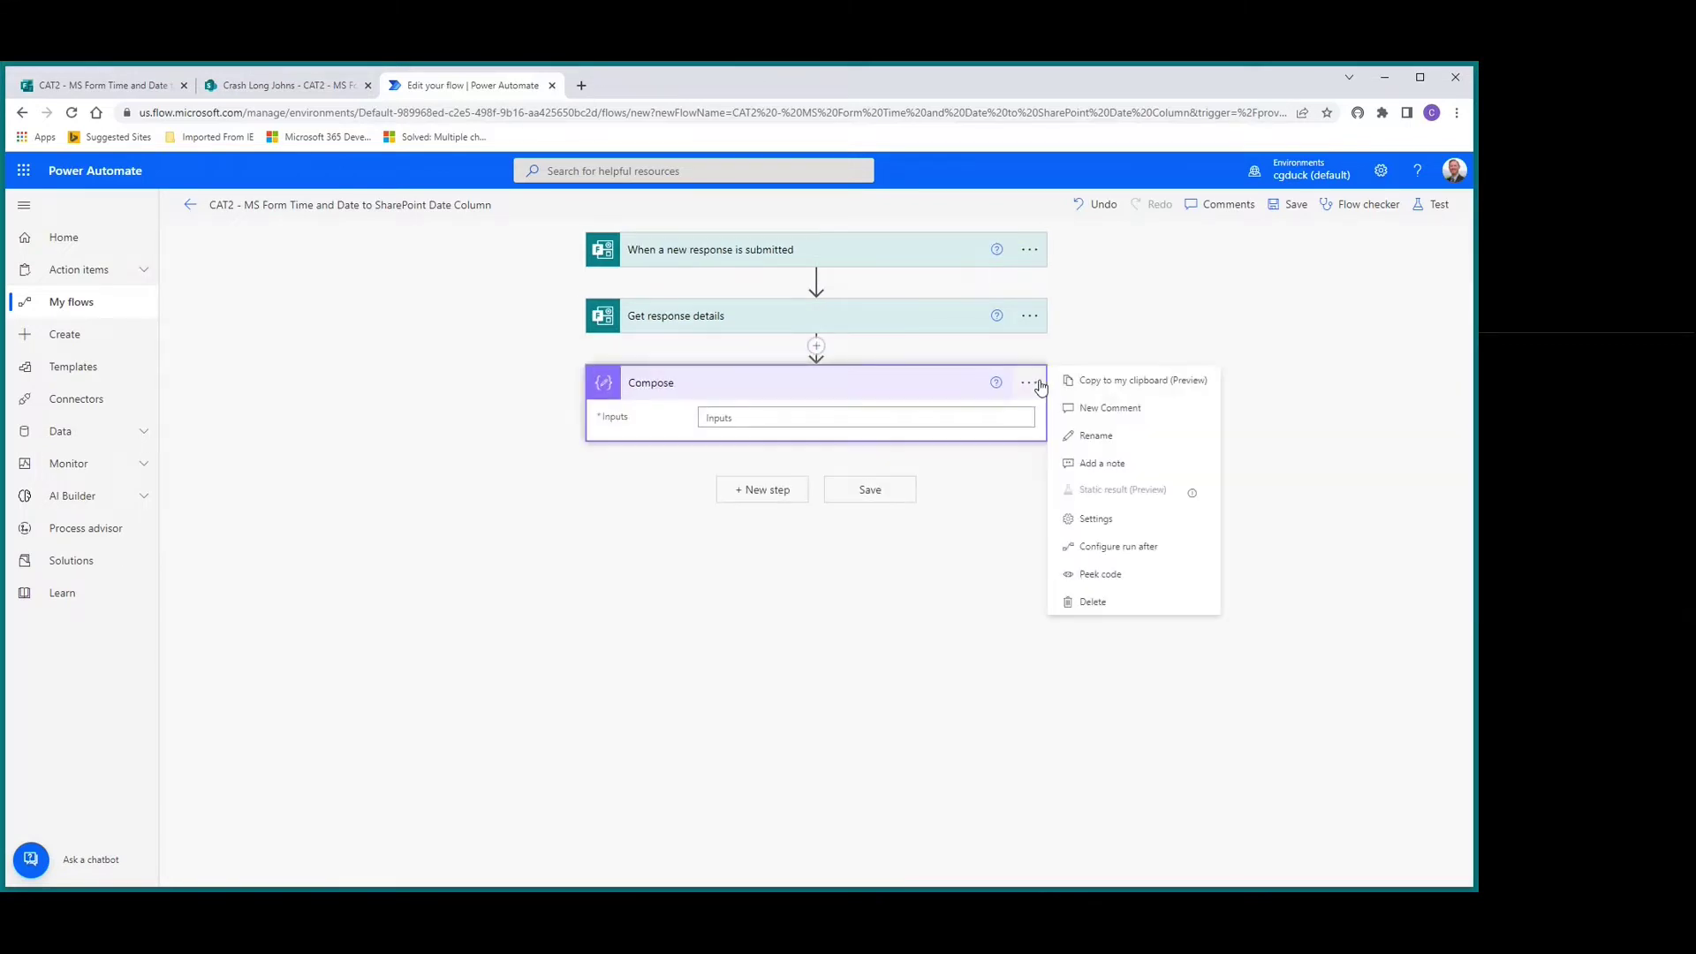
{"action": "left_click", "coordinate": [1097, 437]}
{"action": "key", "text": "End"}
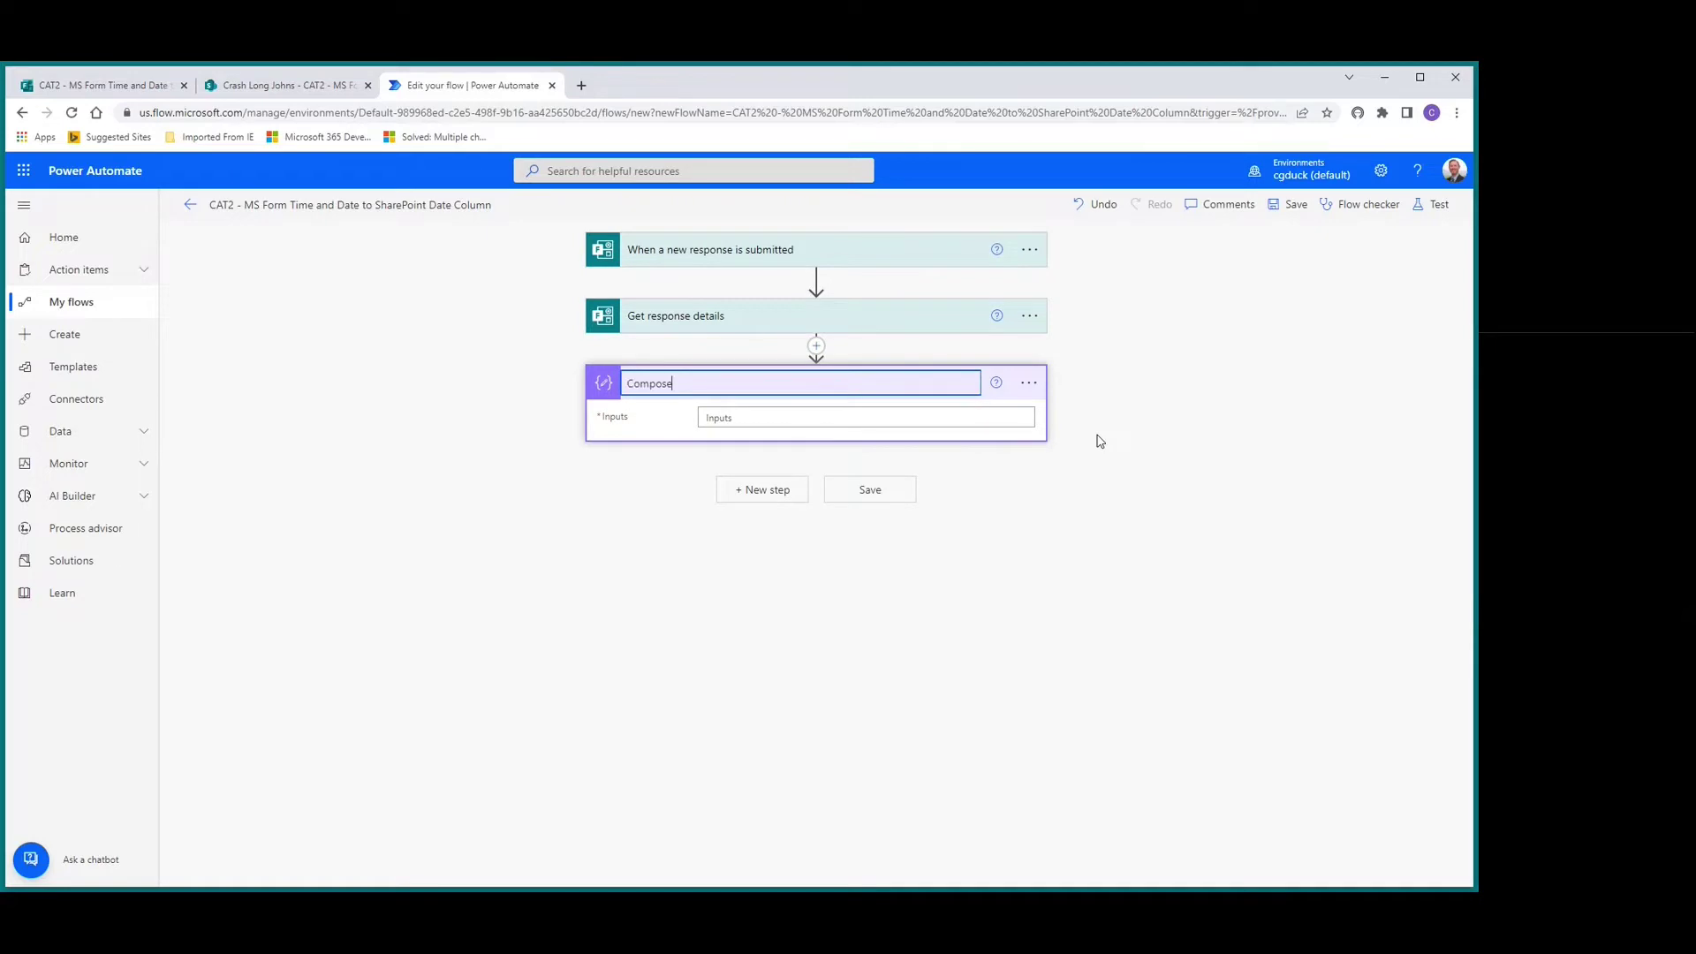
{"action": "type", "text": "- Combine Date and Time"}
{"action": "left_click", "coordinate": [772, 415]}
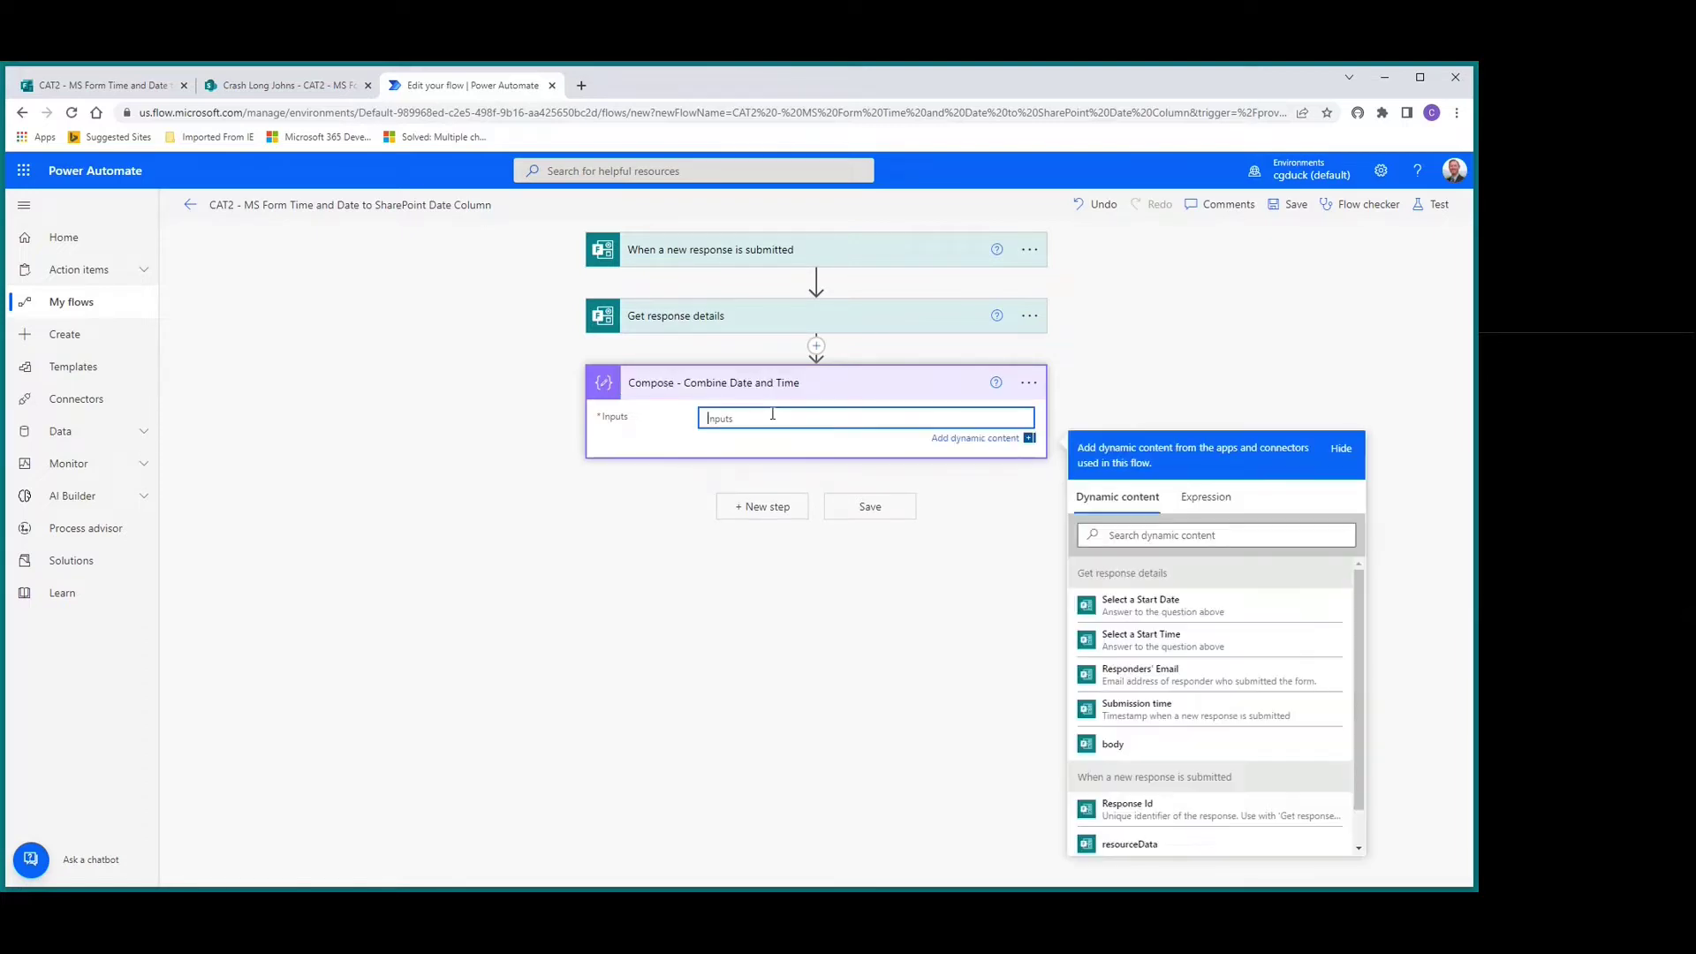
Step: Fill the Compose inputs with Start Date, 'T', Start Time and ':00'
{"action": "left_click", "coordinate": [1137, 605]}
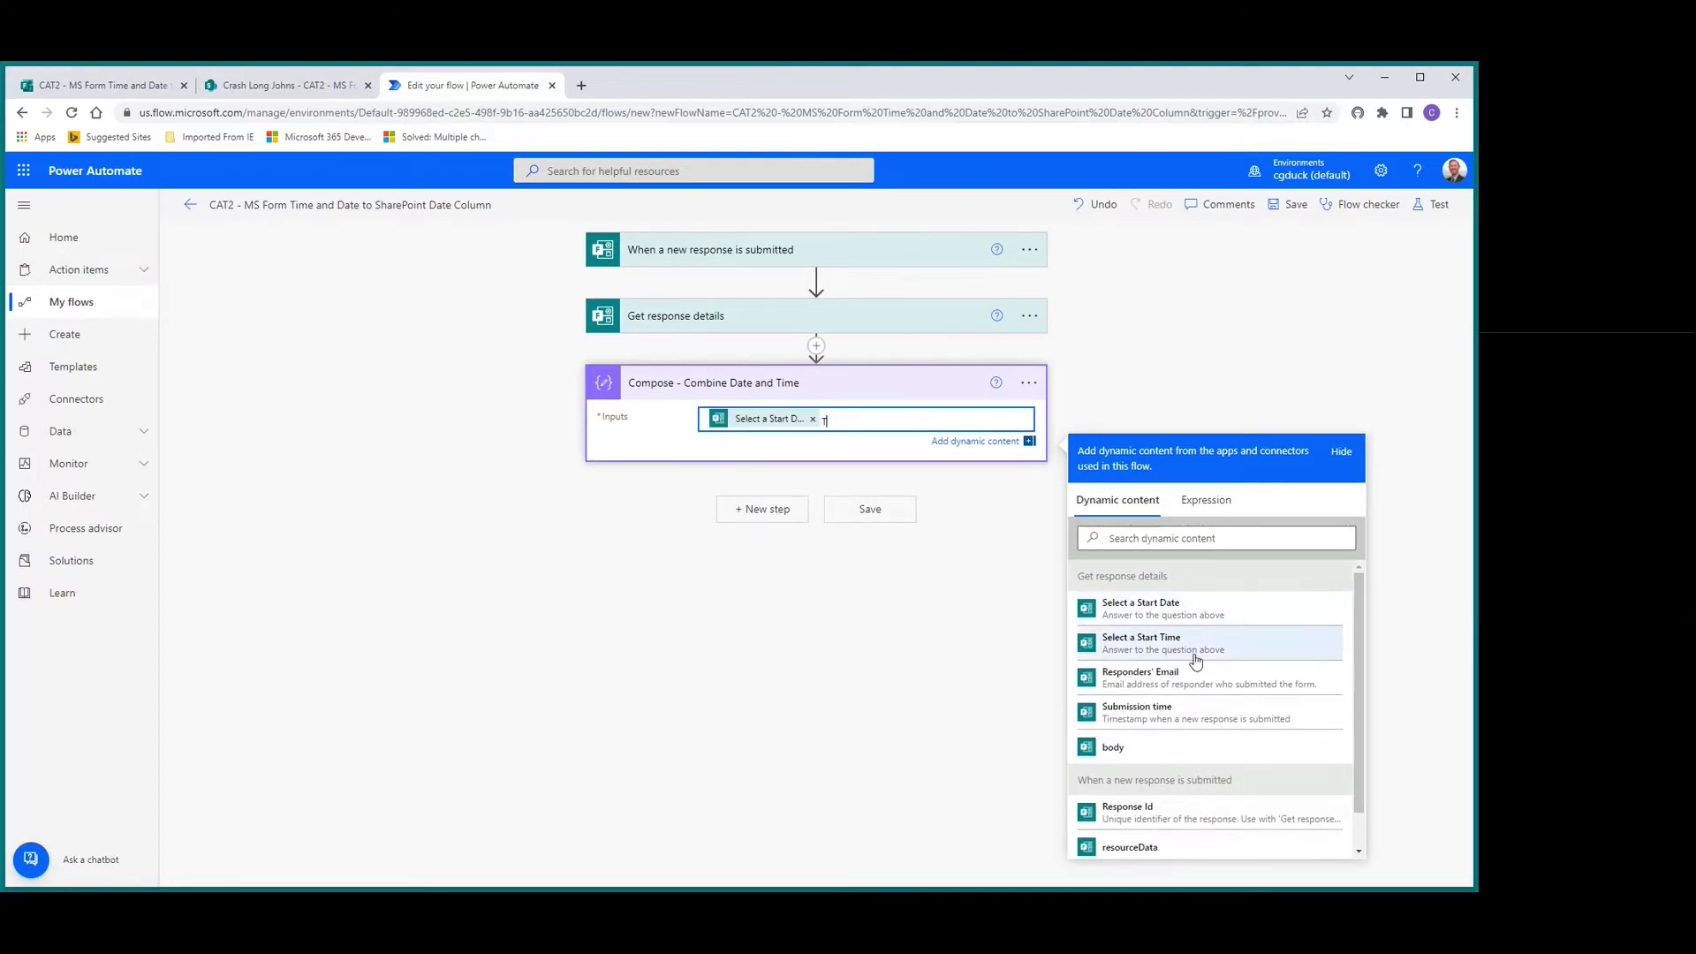
{"action": "type", "text": "T"}
{"action": "left_click", "coordinate": [1162, 651]}
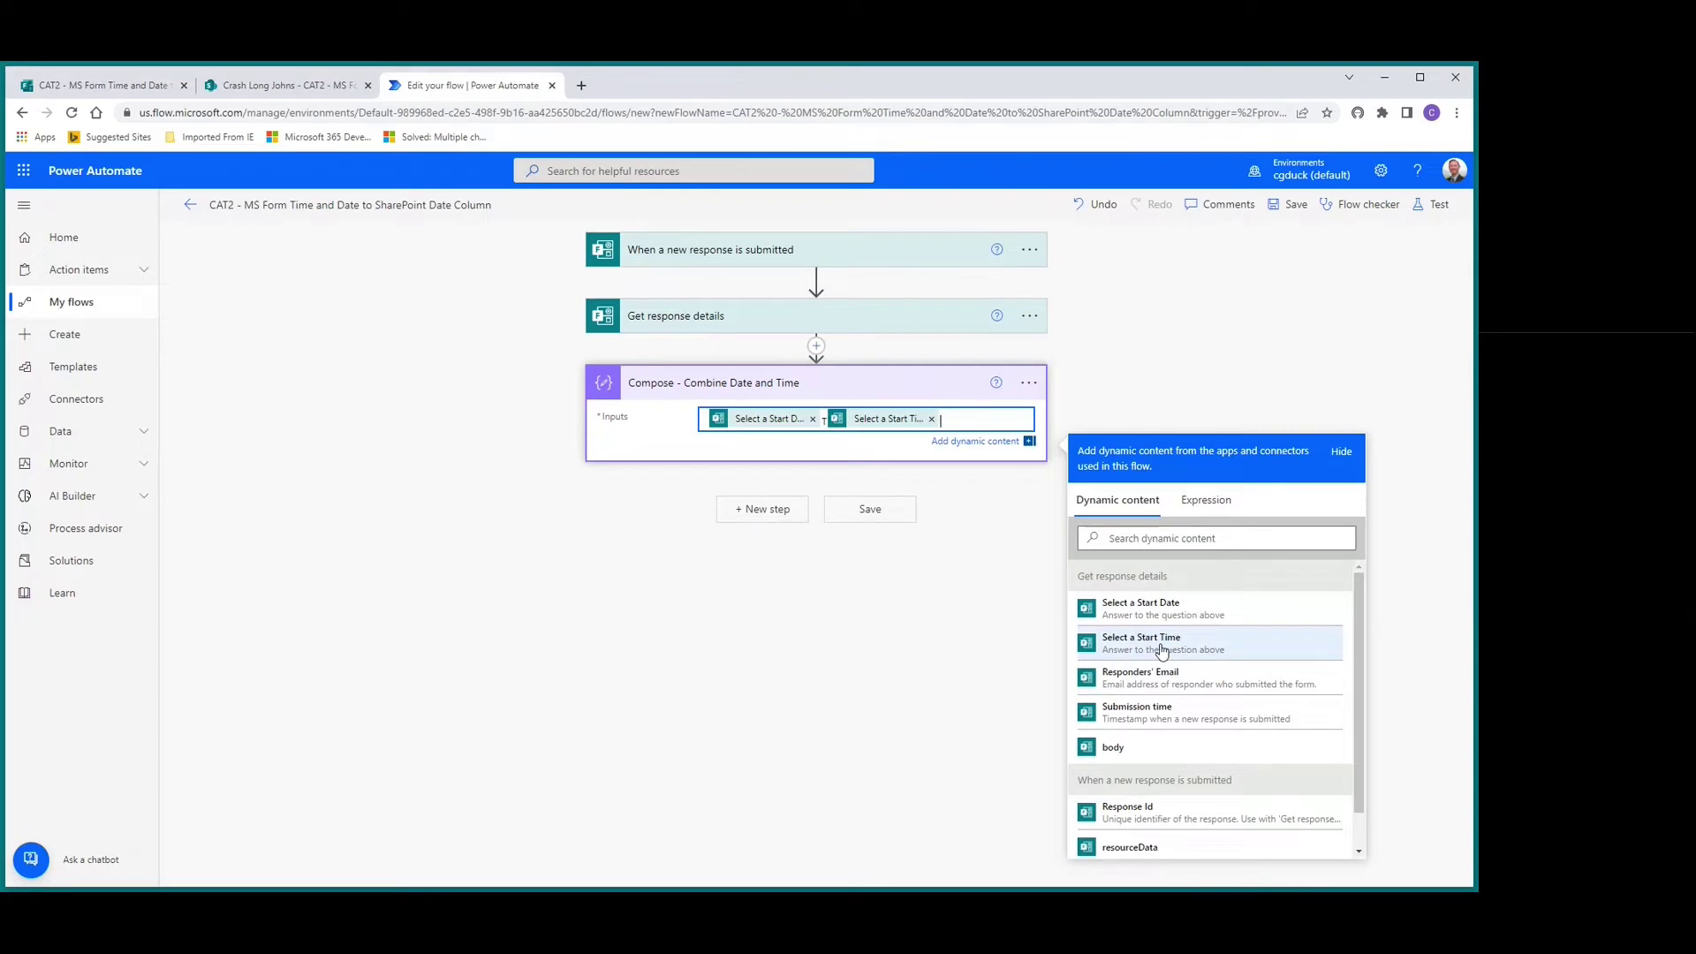
{"action": "type", "text": ":00"}
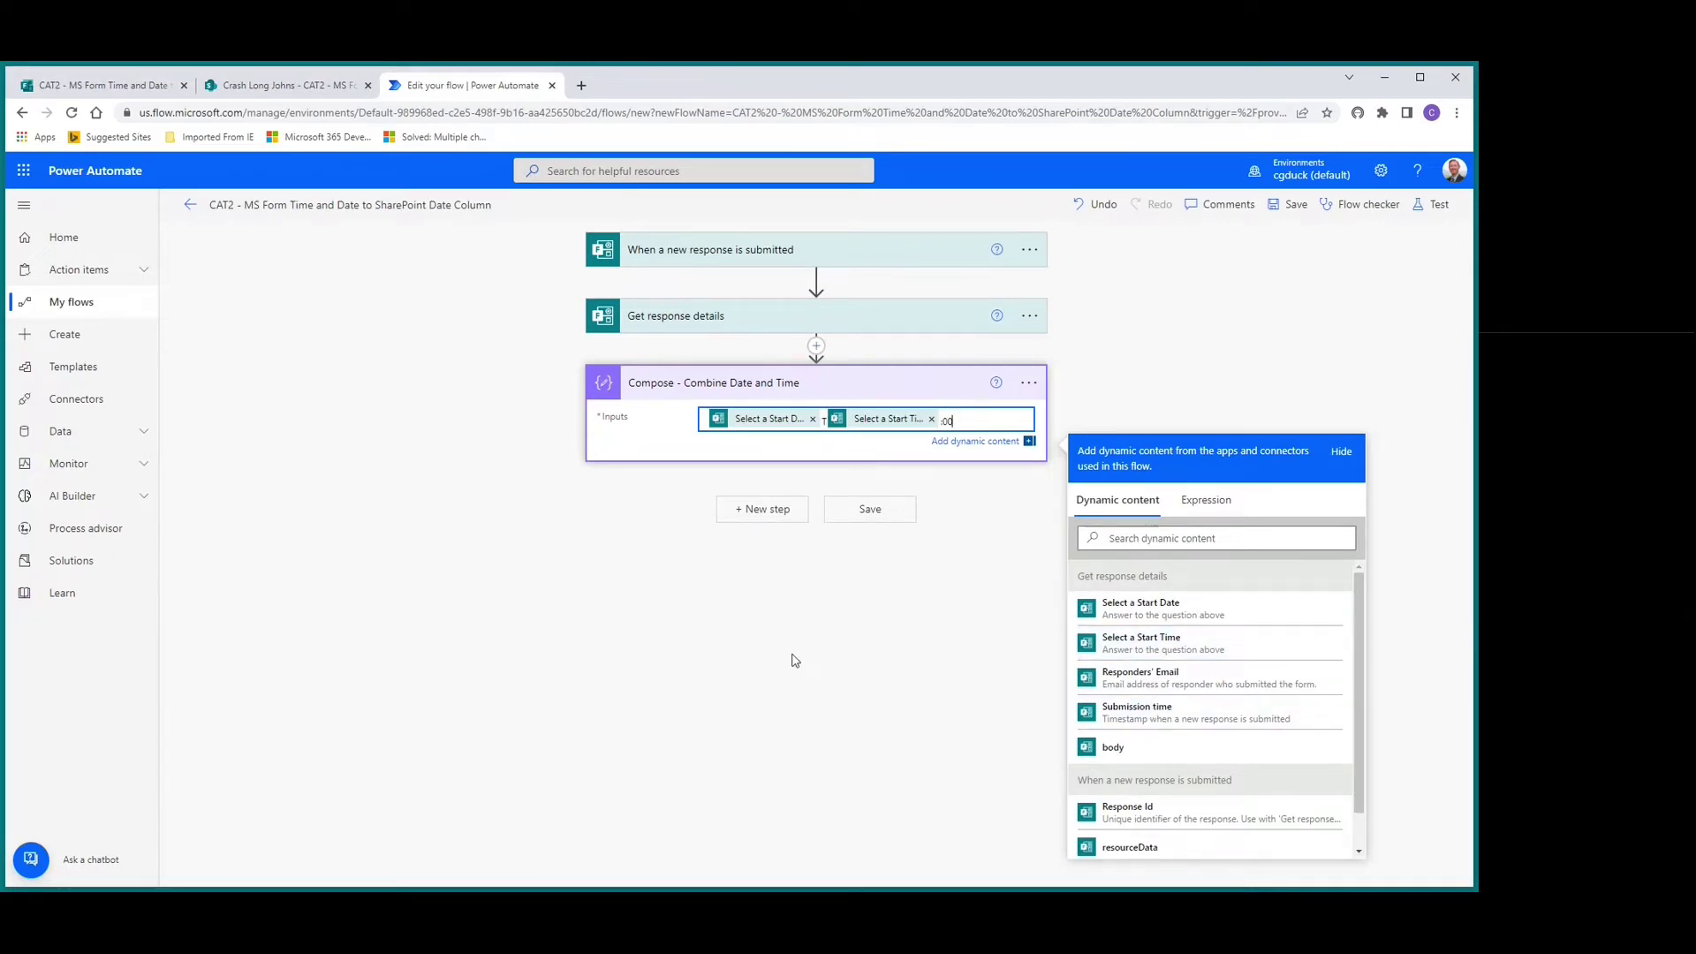
Step: Save the flow and start a manual test run
{"action": "left_click", "coordinate": [1297, 208]}
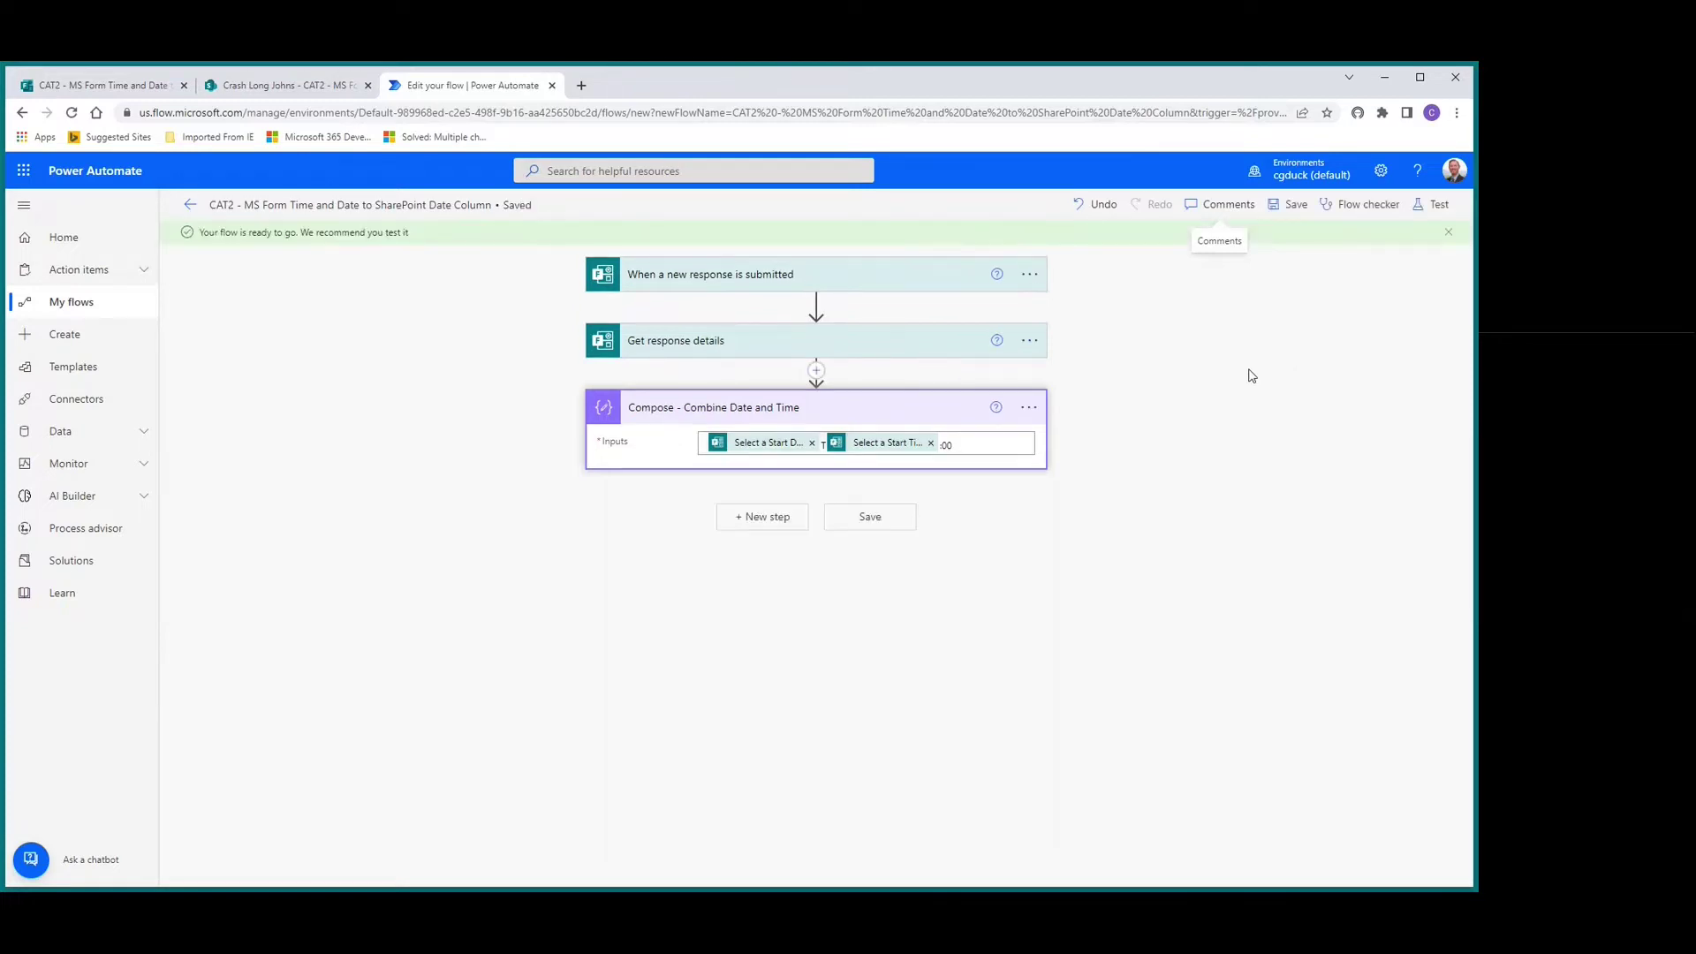
{"action": "left_click", "coordinate": [1433, 204]}
{"action": "left_click", "coordinate": [1231, 243]}
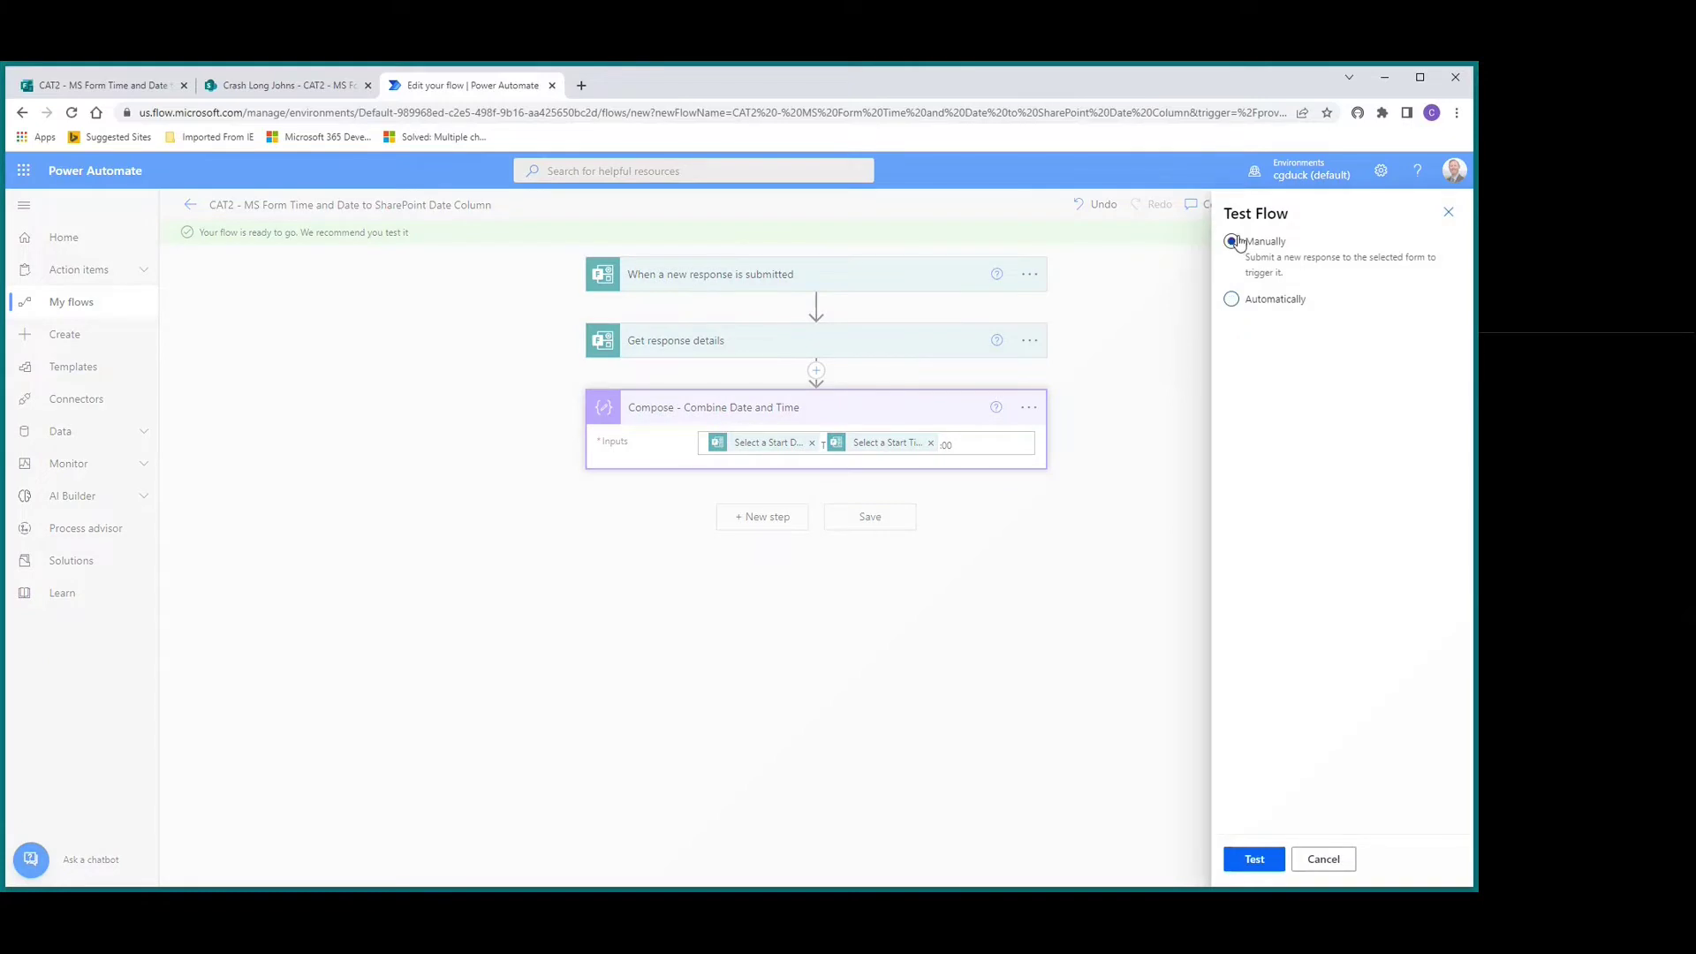
{"action": "left_click", "coordinate": [1254, 859]}
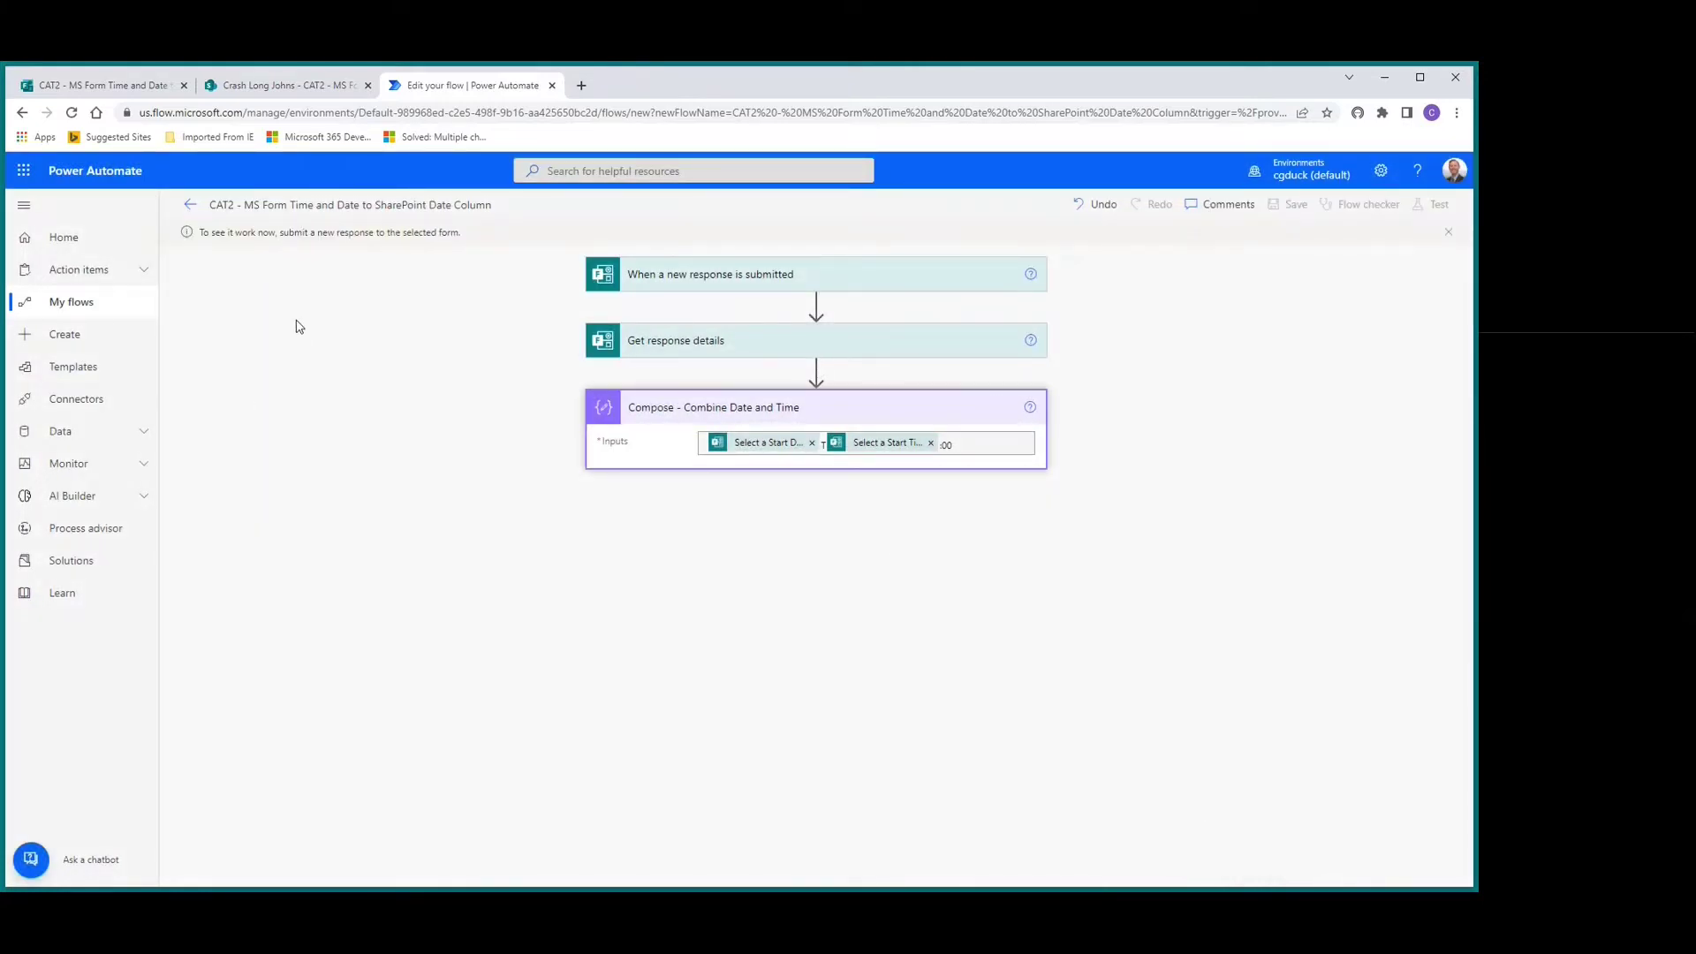
Step: Submit a form response with start time 11:00 and start date 6/27/2022, then return to the flow
{"action": "left_click", "coordinate": [101, 86]}
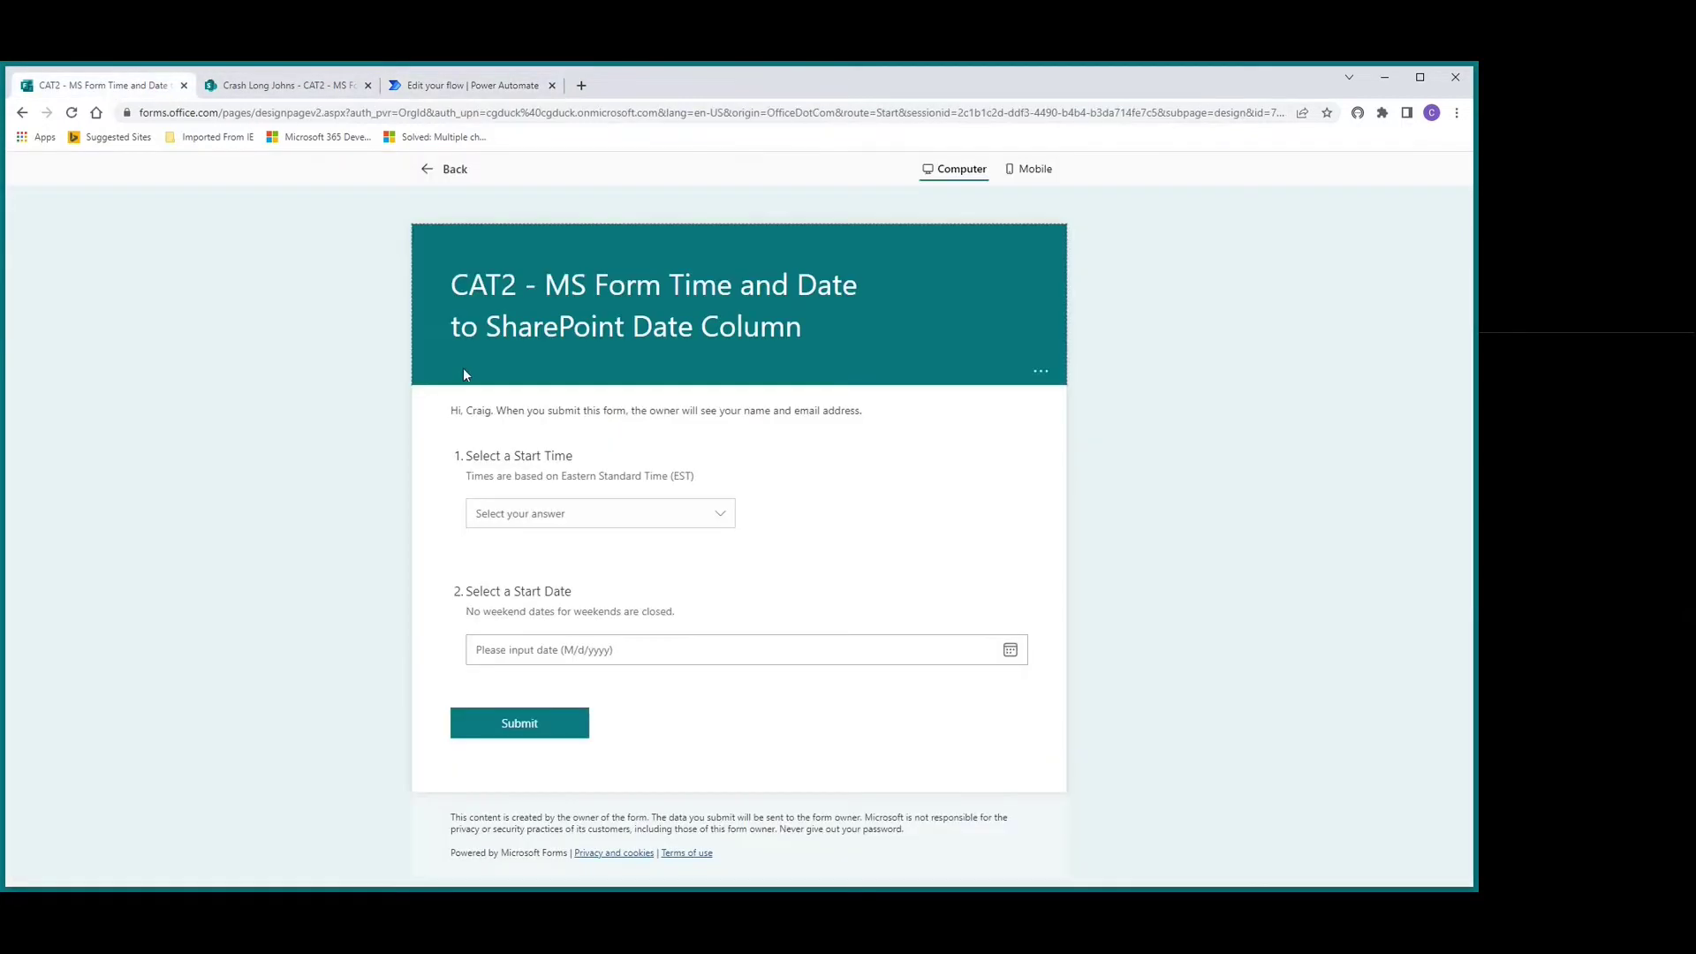
{"action": "left_click", "coordinate": [570, 521]}
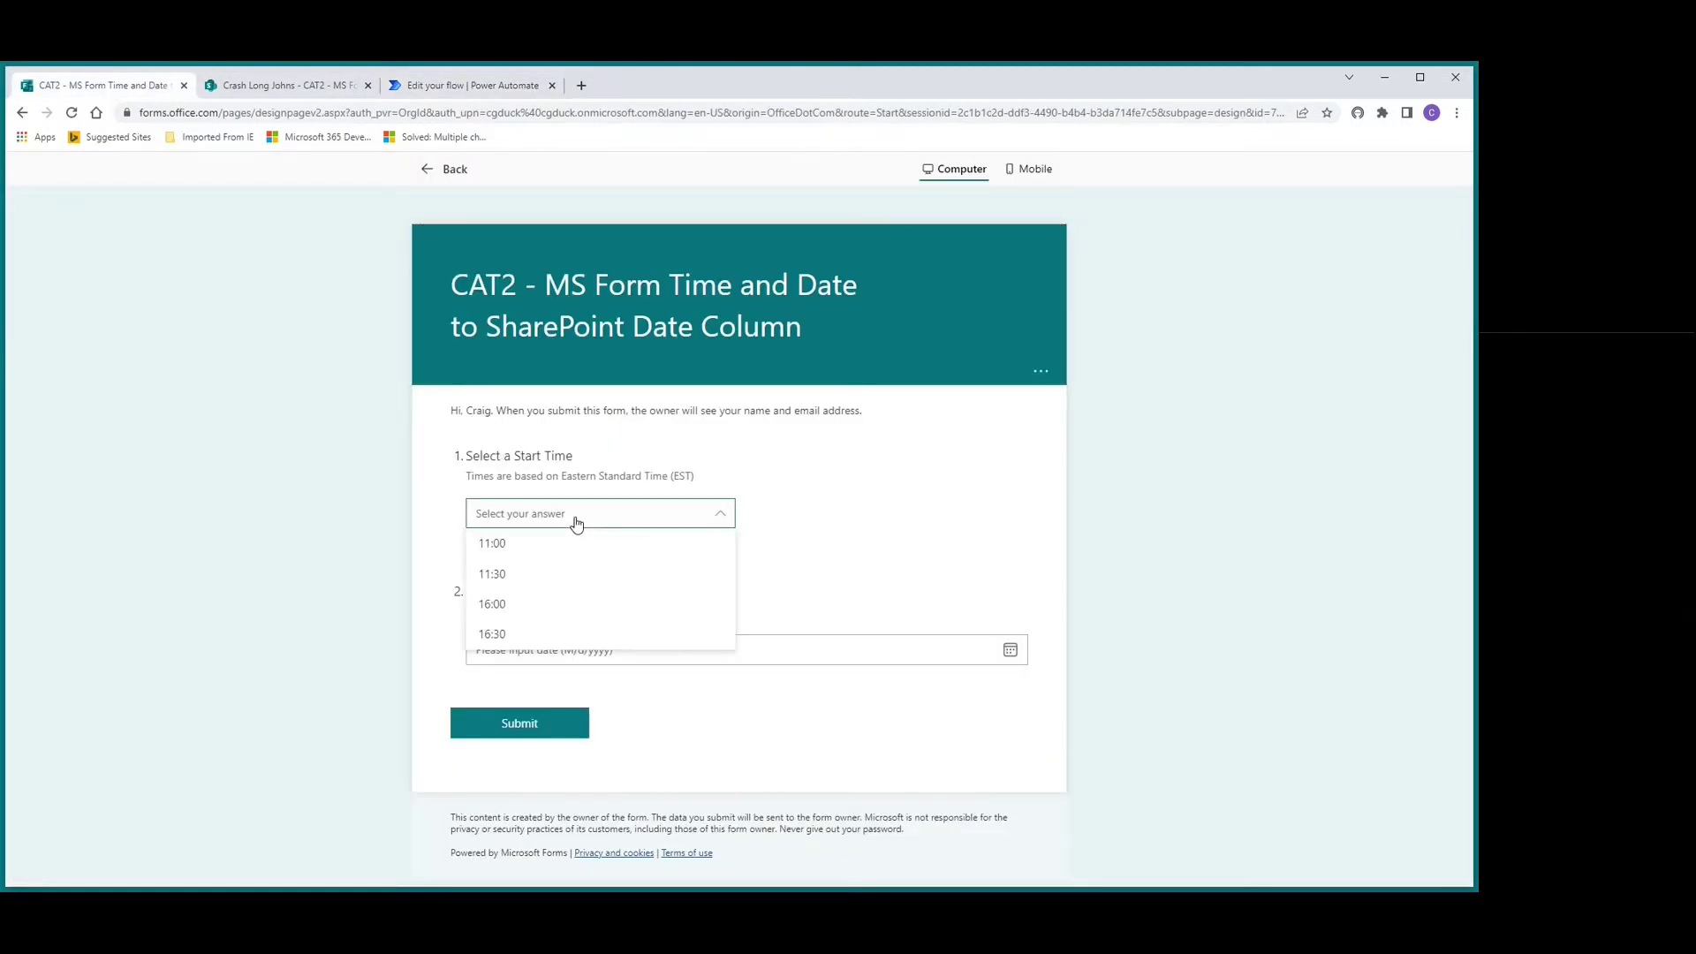
{"action": "left_click", "coordinate": [524, 543]}
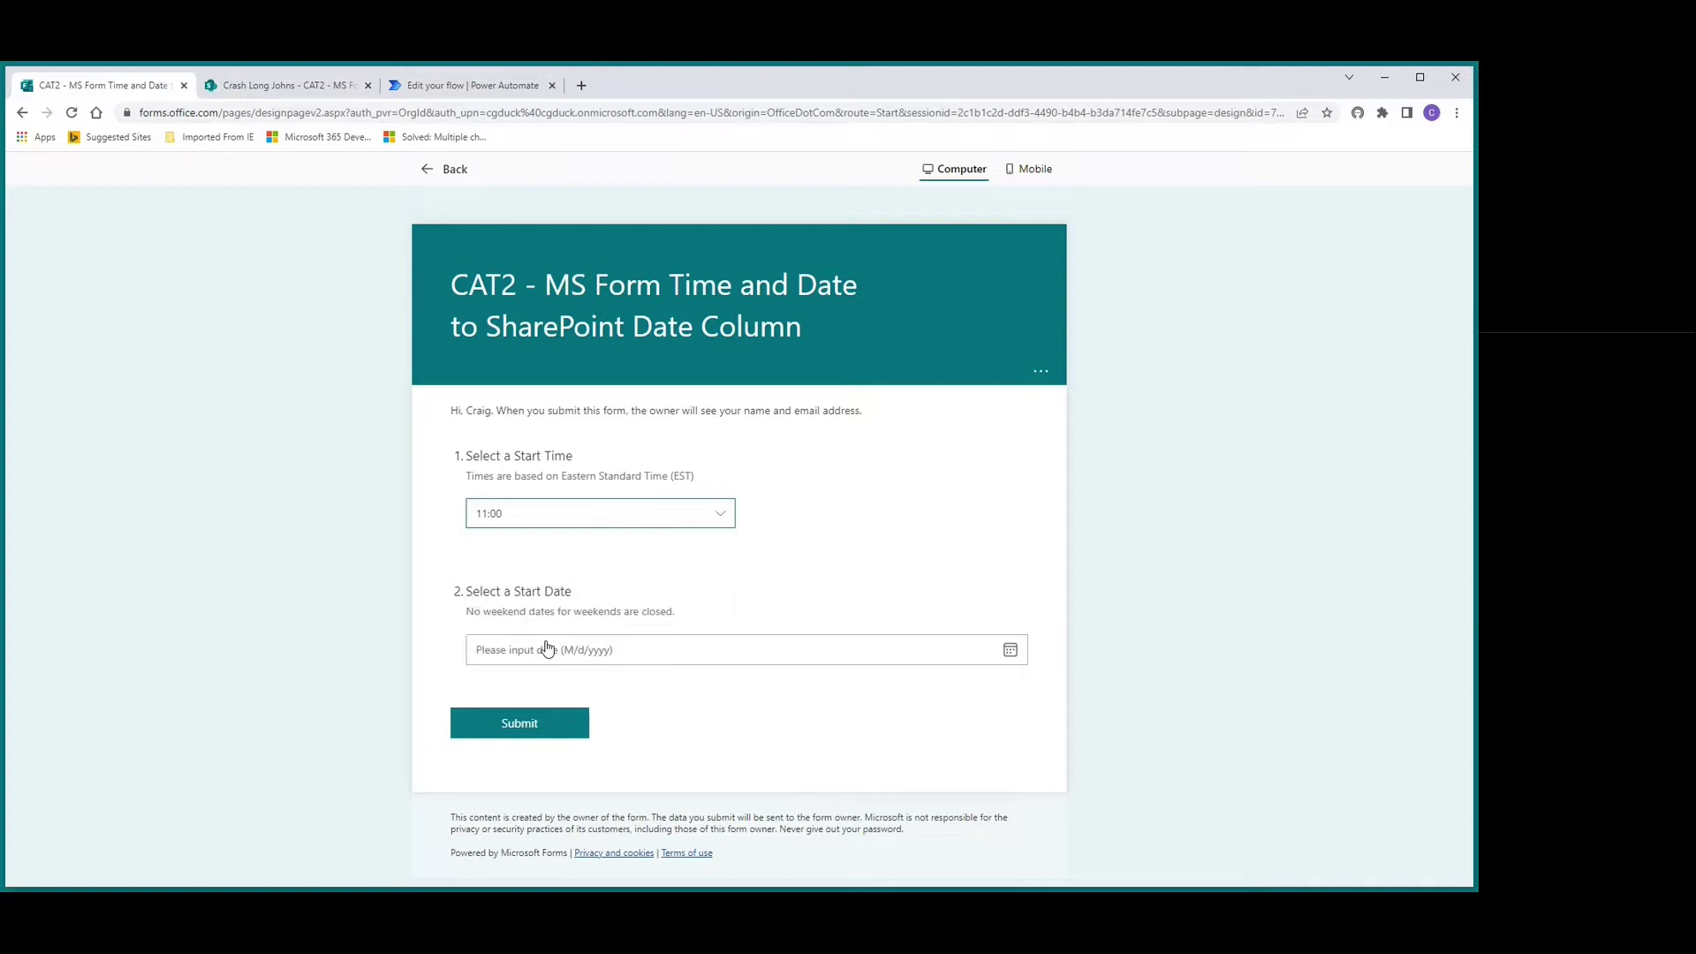
{"action": "left_click", "coordinate": [547, 649]}
{"action": "left_click", "coordinate": [541, 806]}
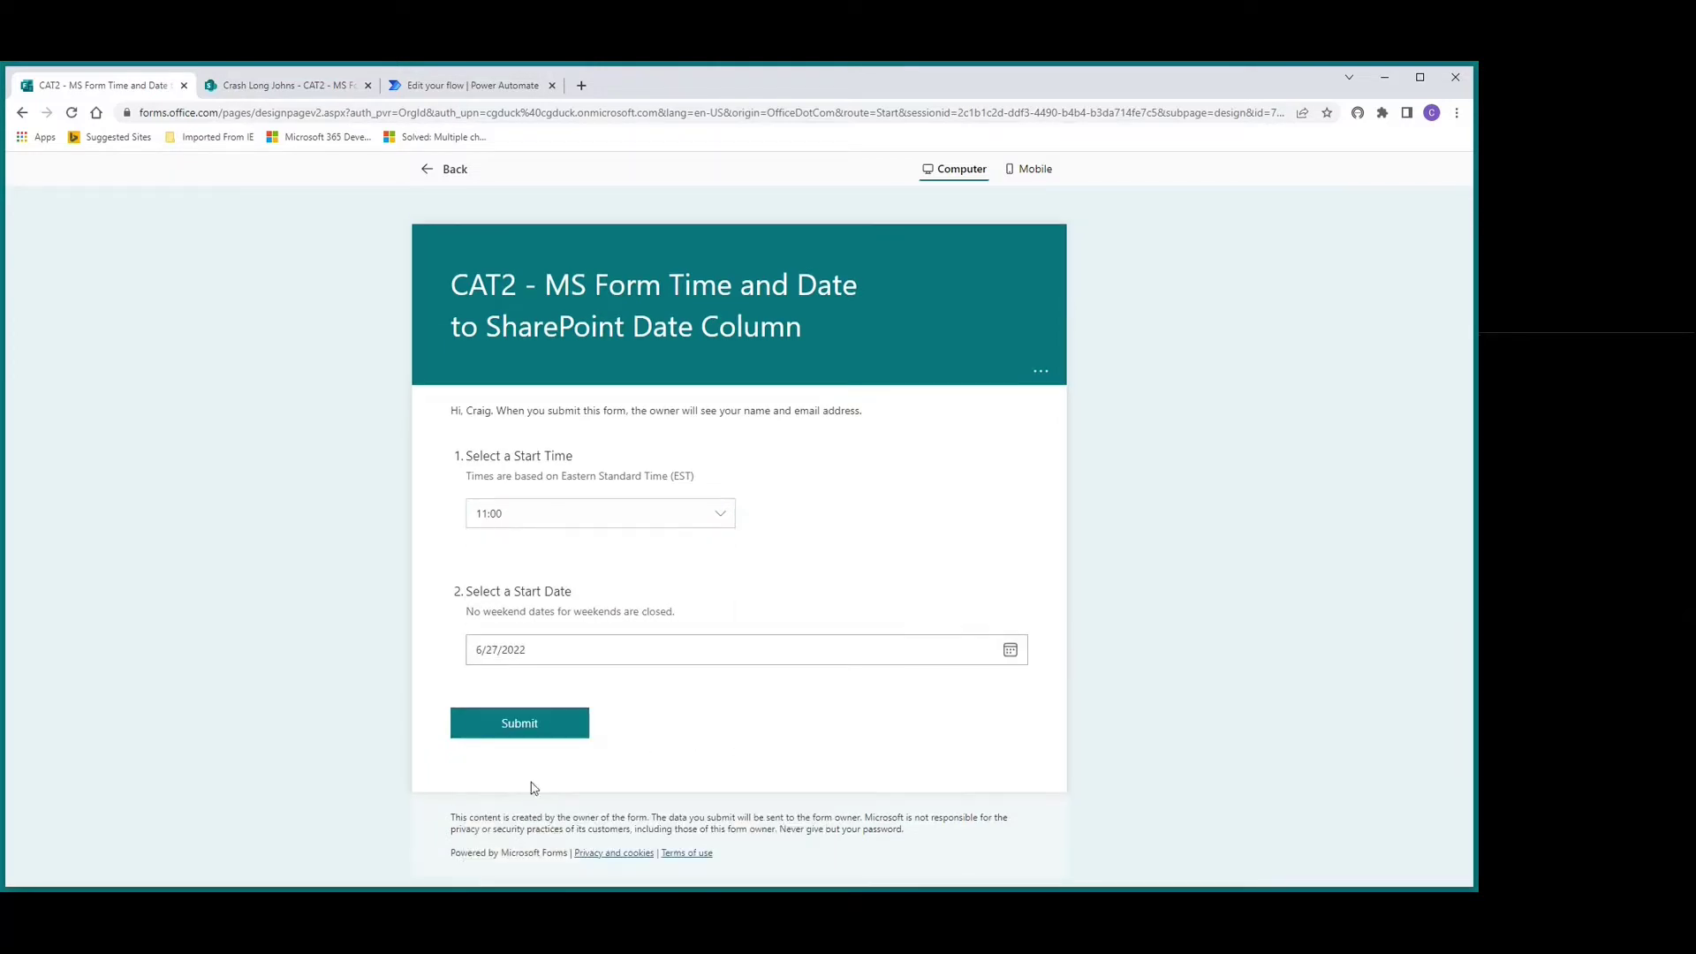
{"action": "left_click", "coordinate": [533, 726]}
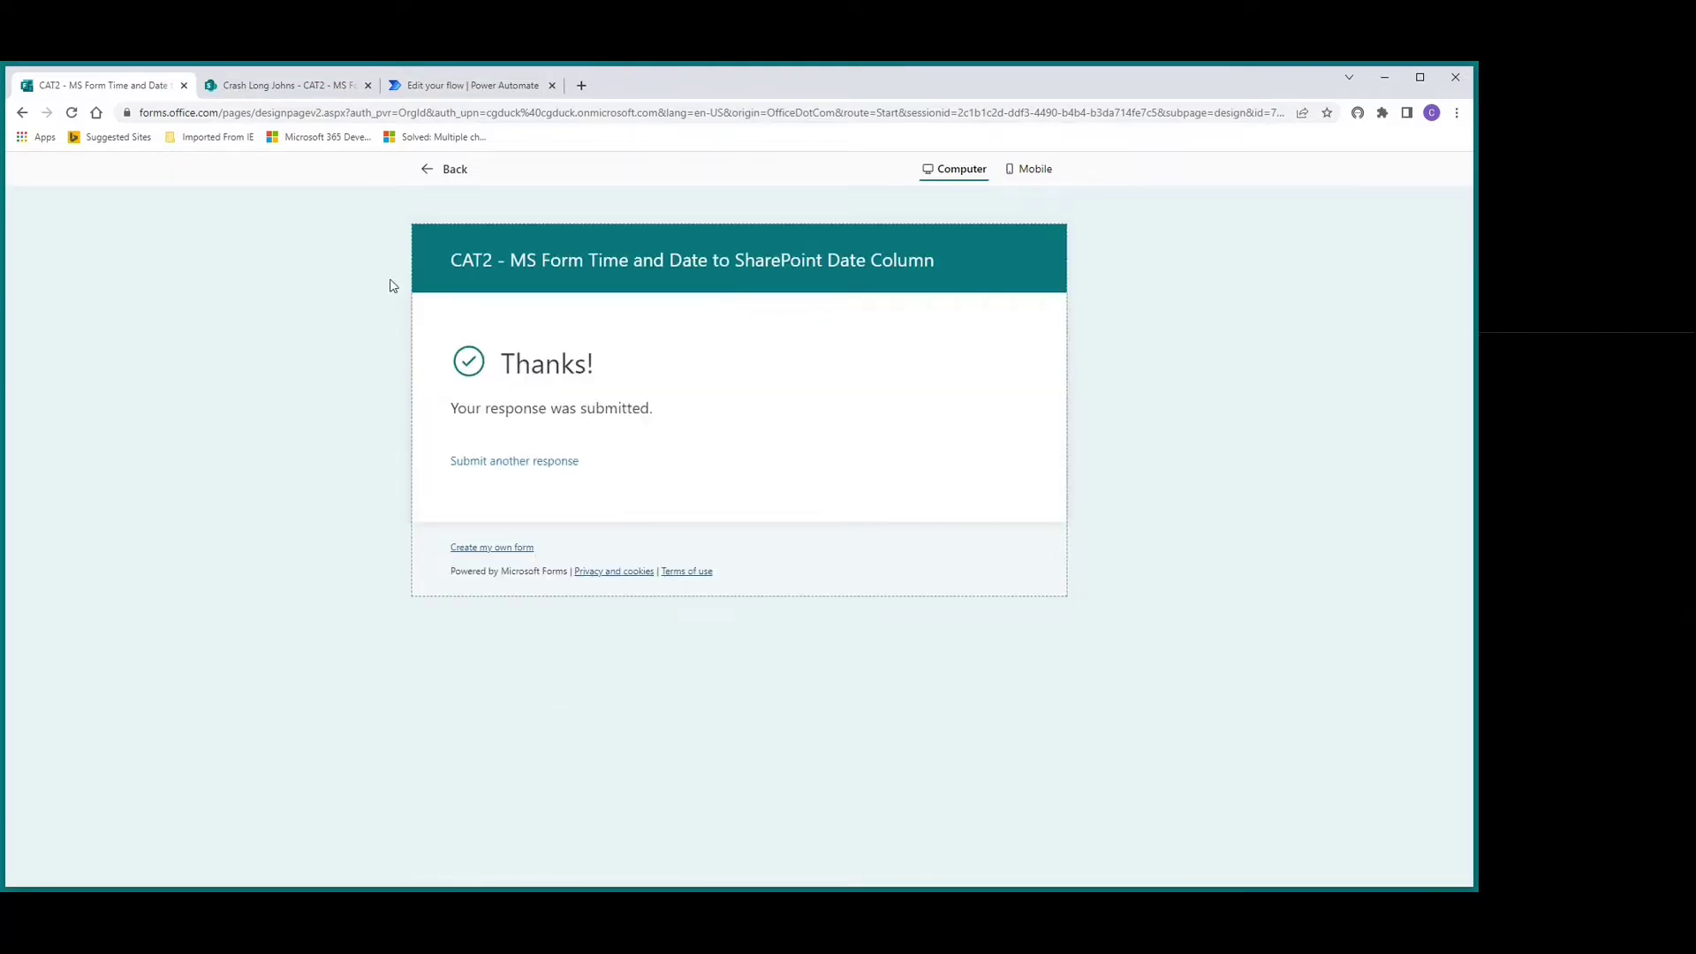
{"action": "left_click", "coordinate": [422, 89]}
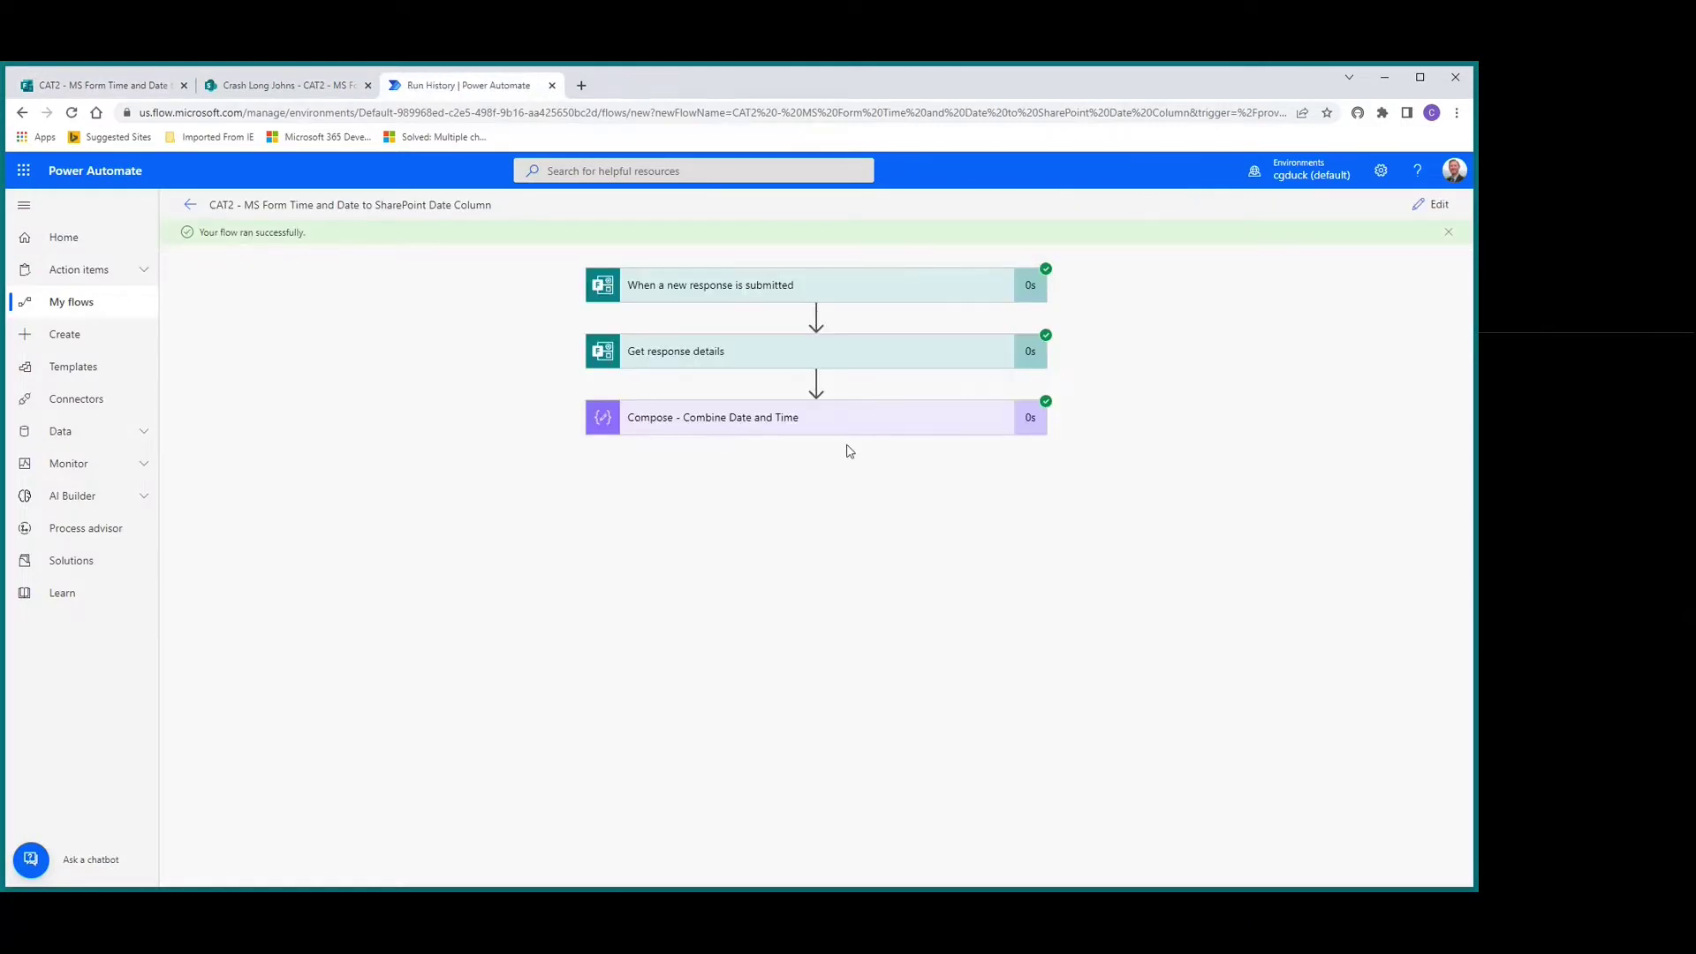
Step: Check the Compose output reads 2022-06-27T11:00:00, then reopen the flow for editing
{"action": "left_click", "coordinate": [856, 421]}
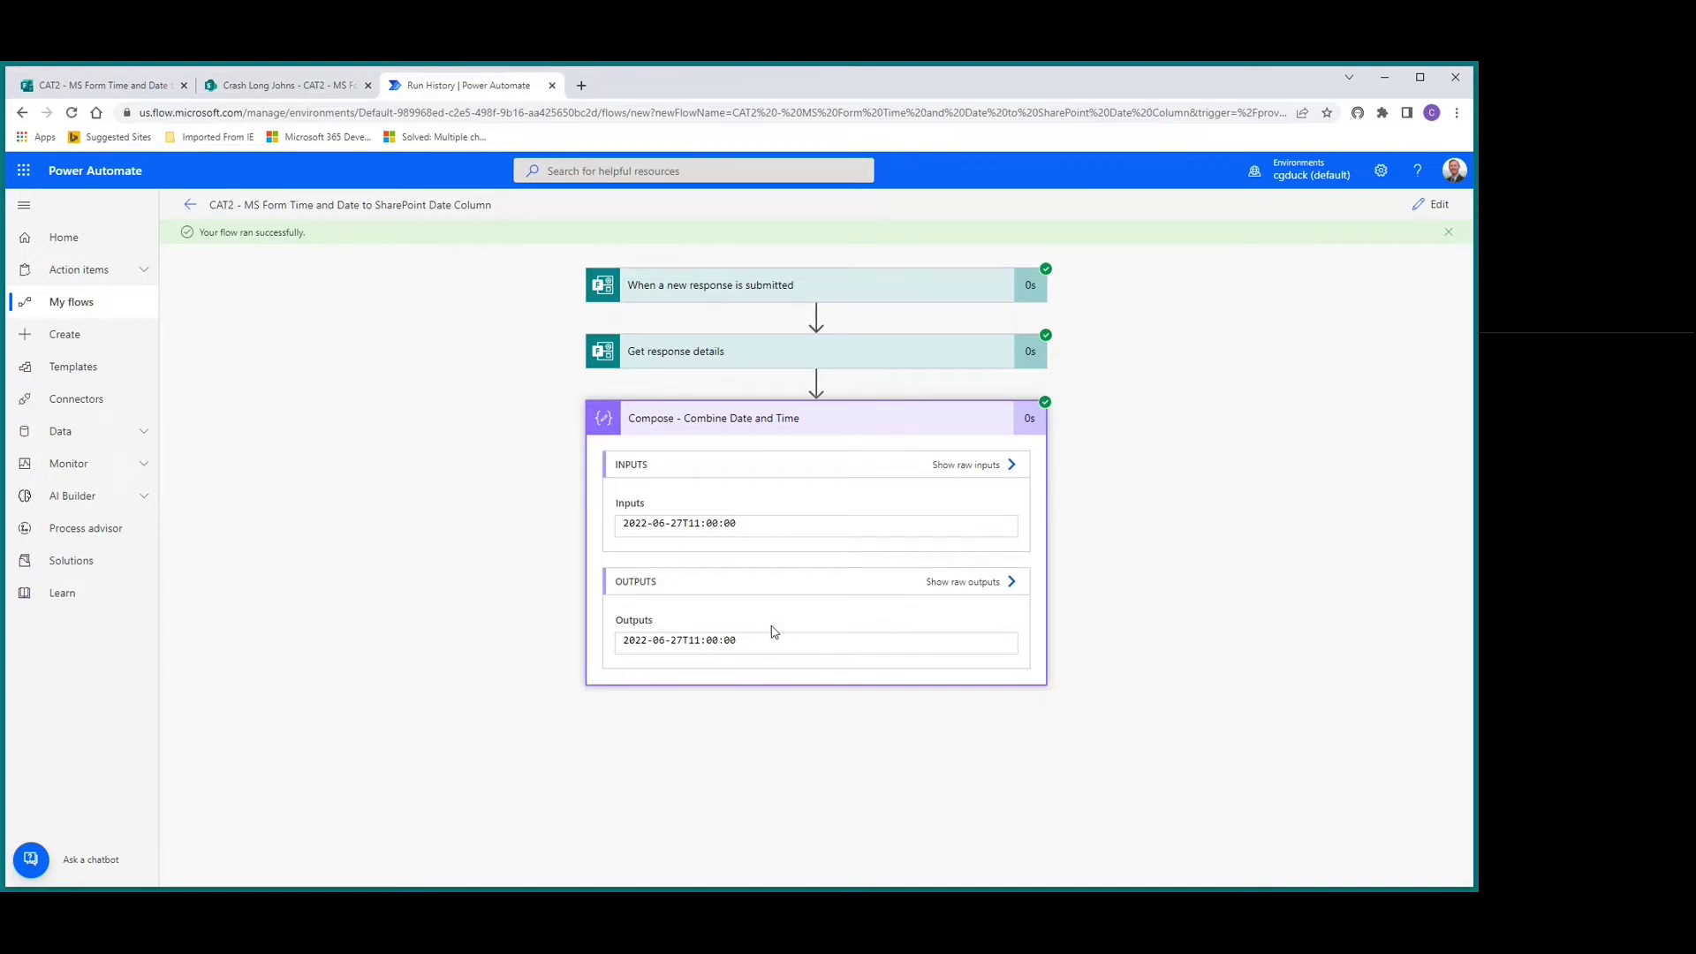
{"action": "left_click", "coordinate": [1436, 205]}
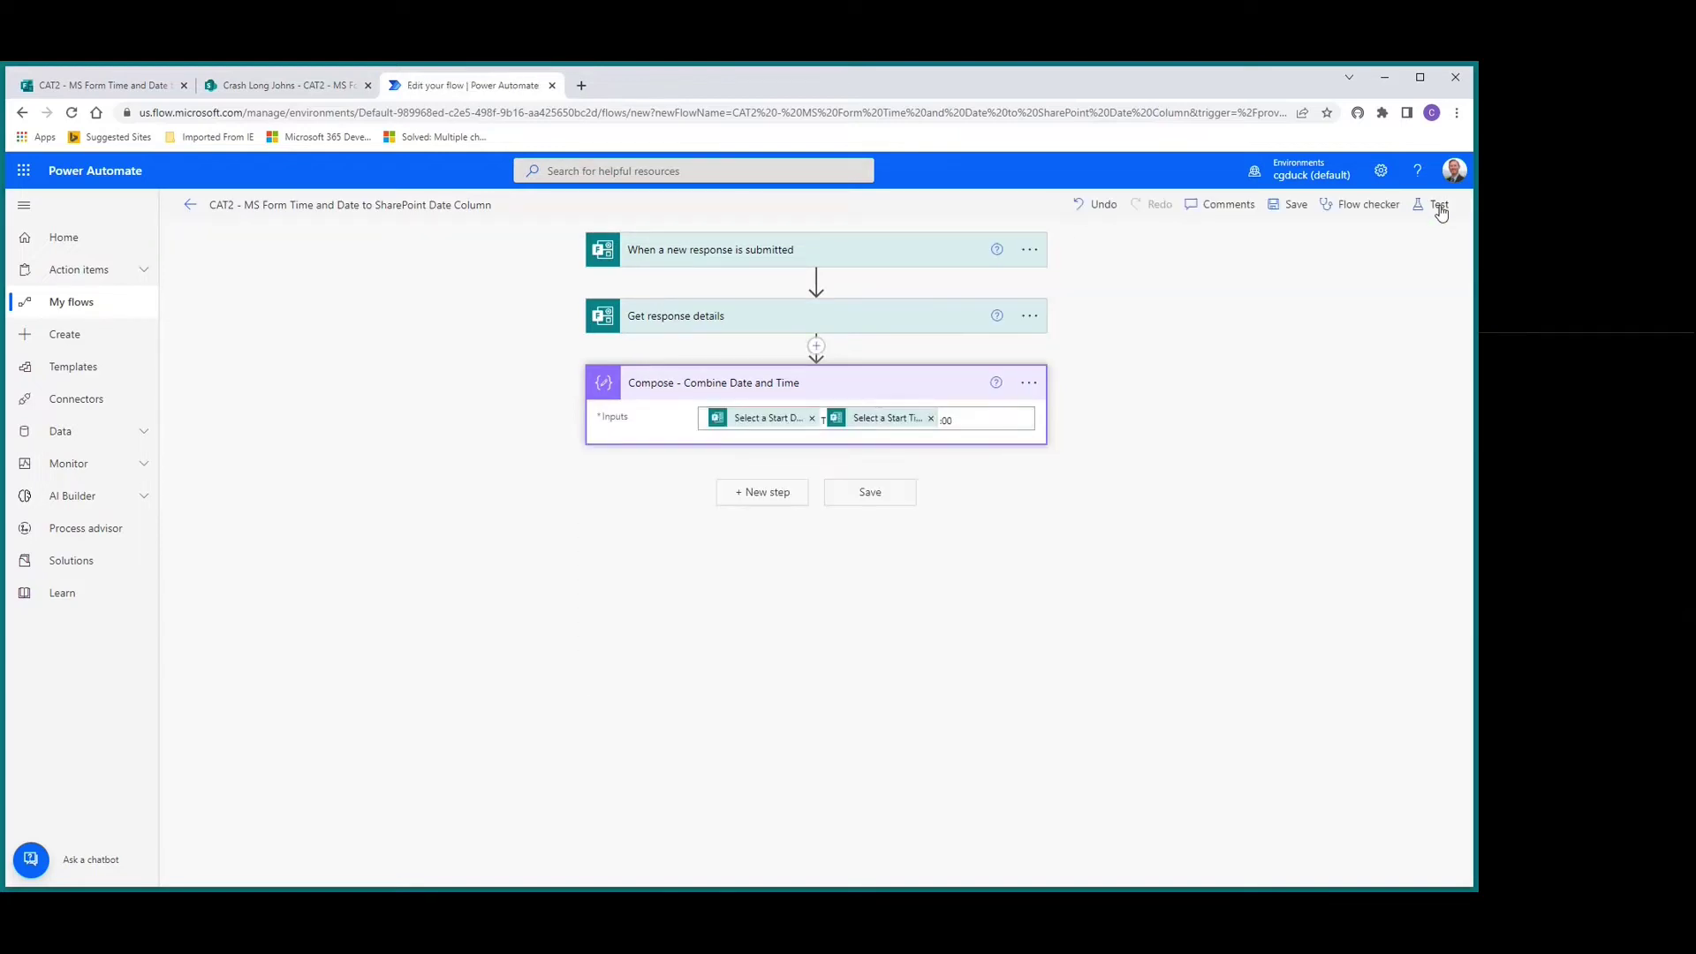
Step: Add a SharePoint Create item action targeting the Crash Long Johns site and CAT2 list
{"action": "left_click", "coordinate": [761, 496]}
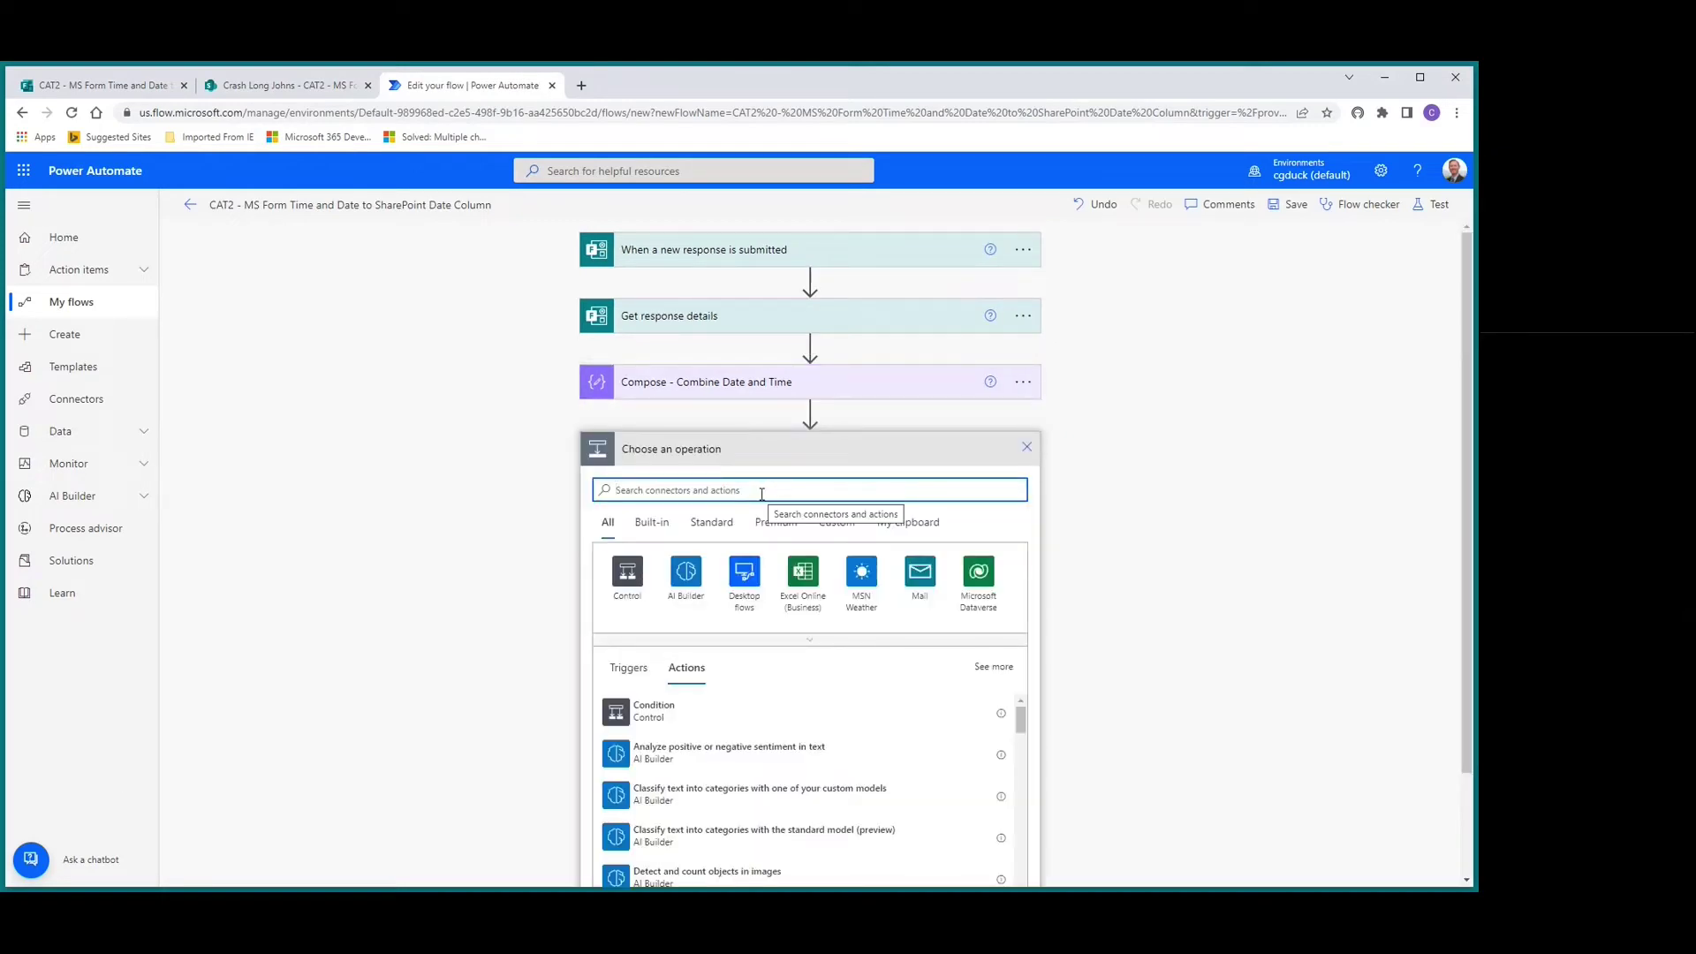
{"action": "type", "text": "create item"}
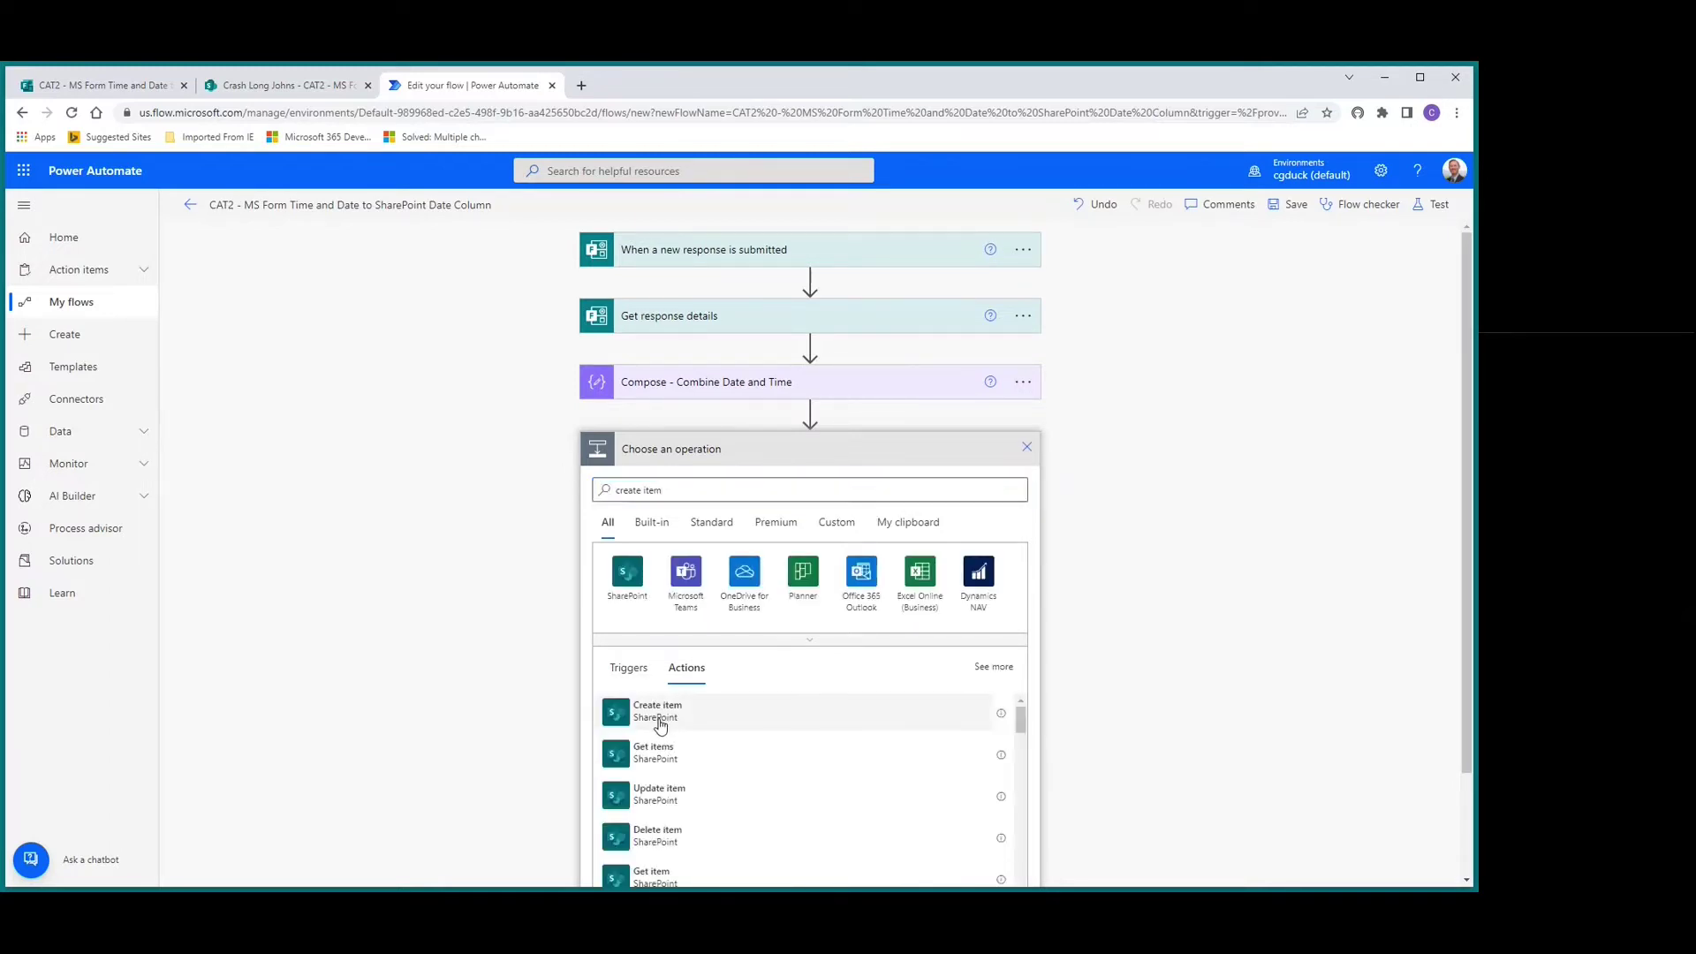
{"action": "left_click", "coordinate": [658, 725]}
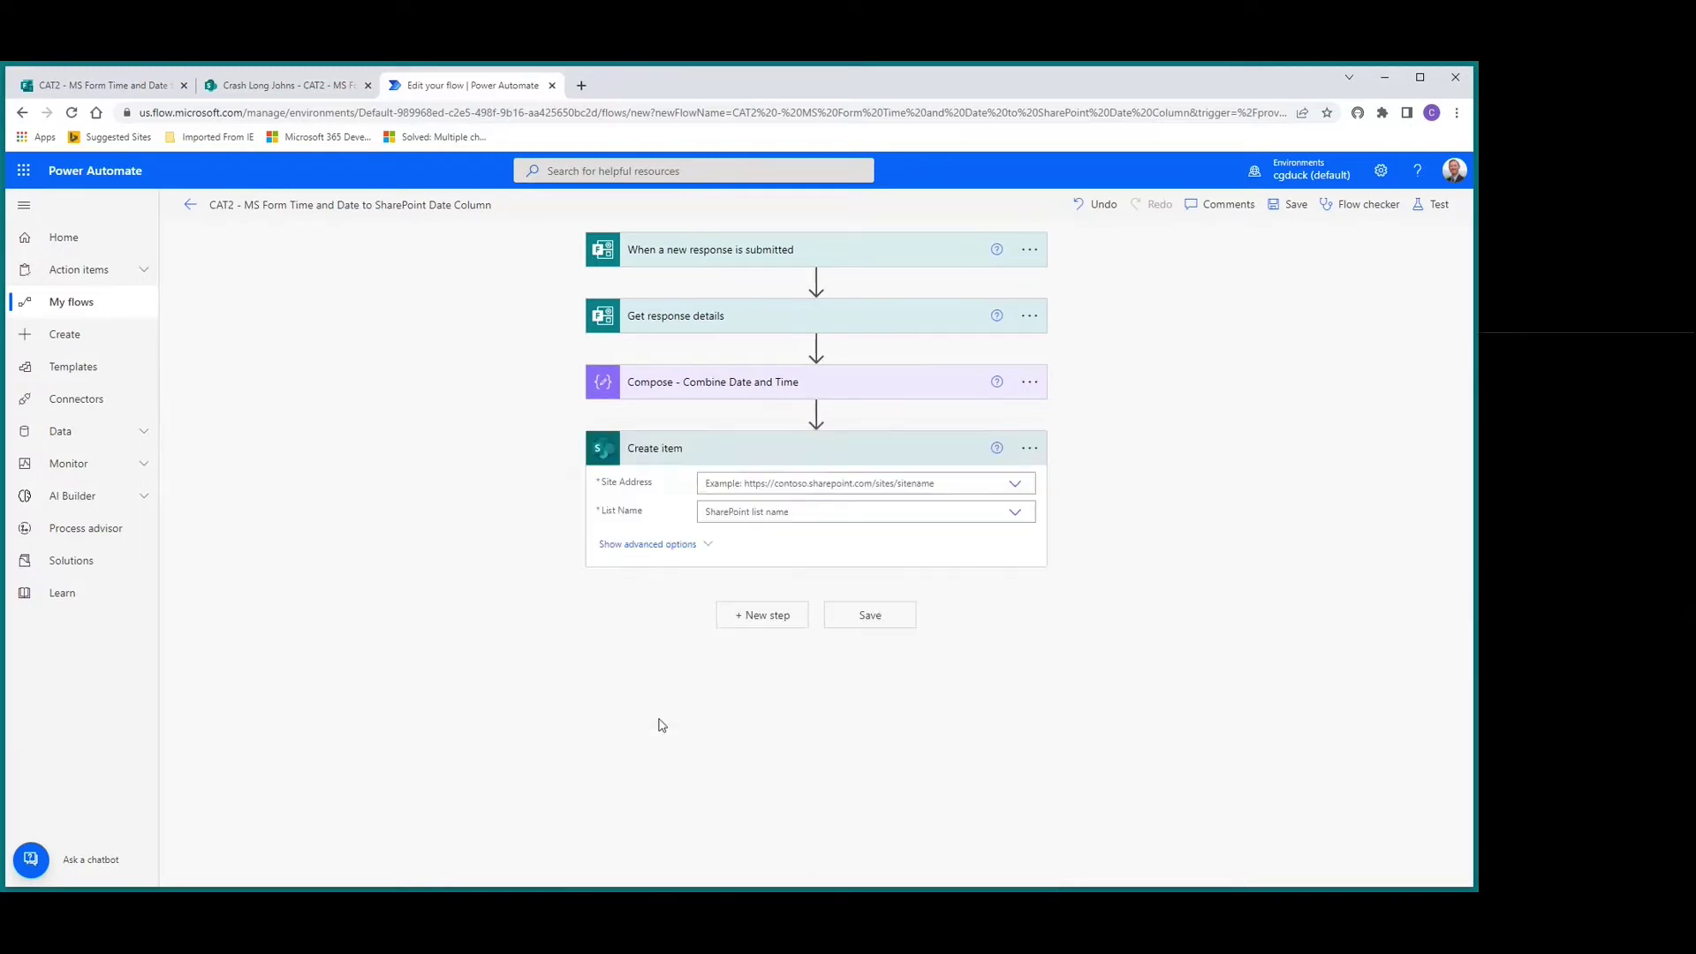
{"action": "left_click", "coordinate": [1016, 486]}
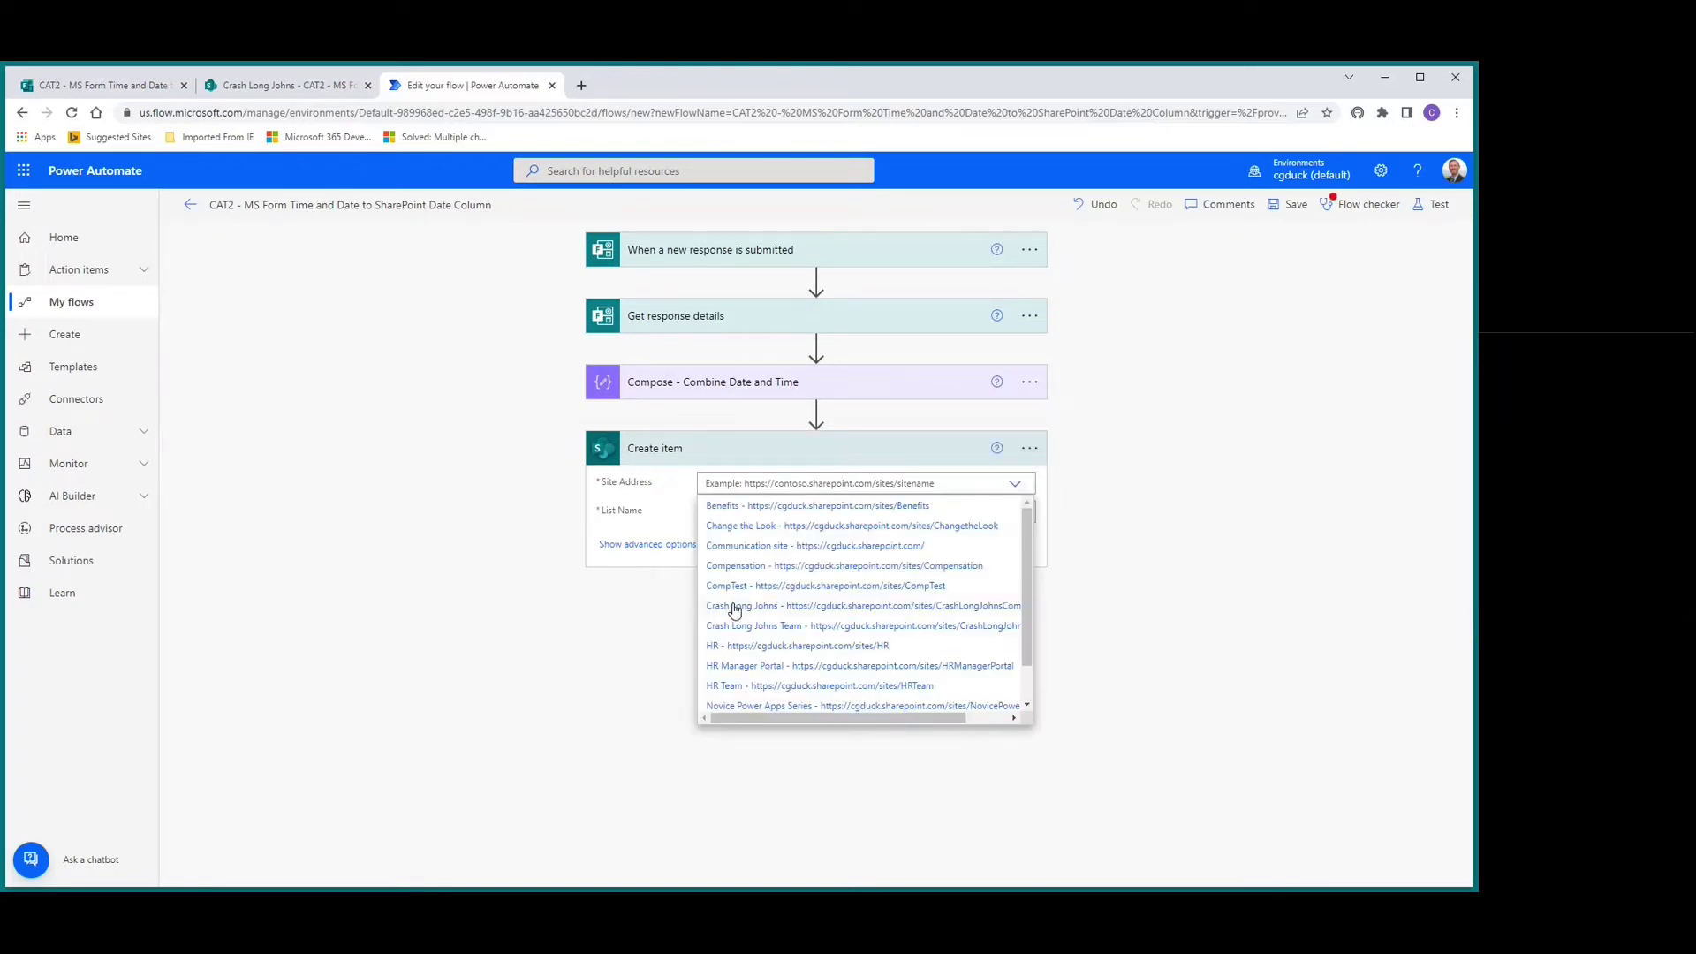
{"action": "left_click", "coordinate": [734, 607]}
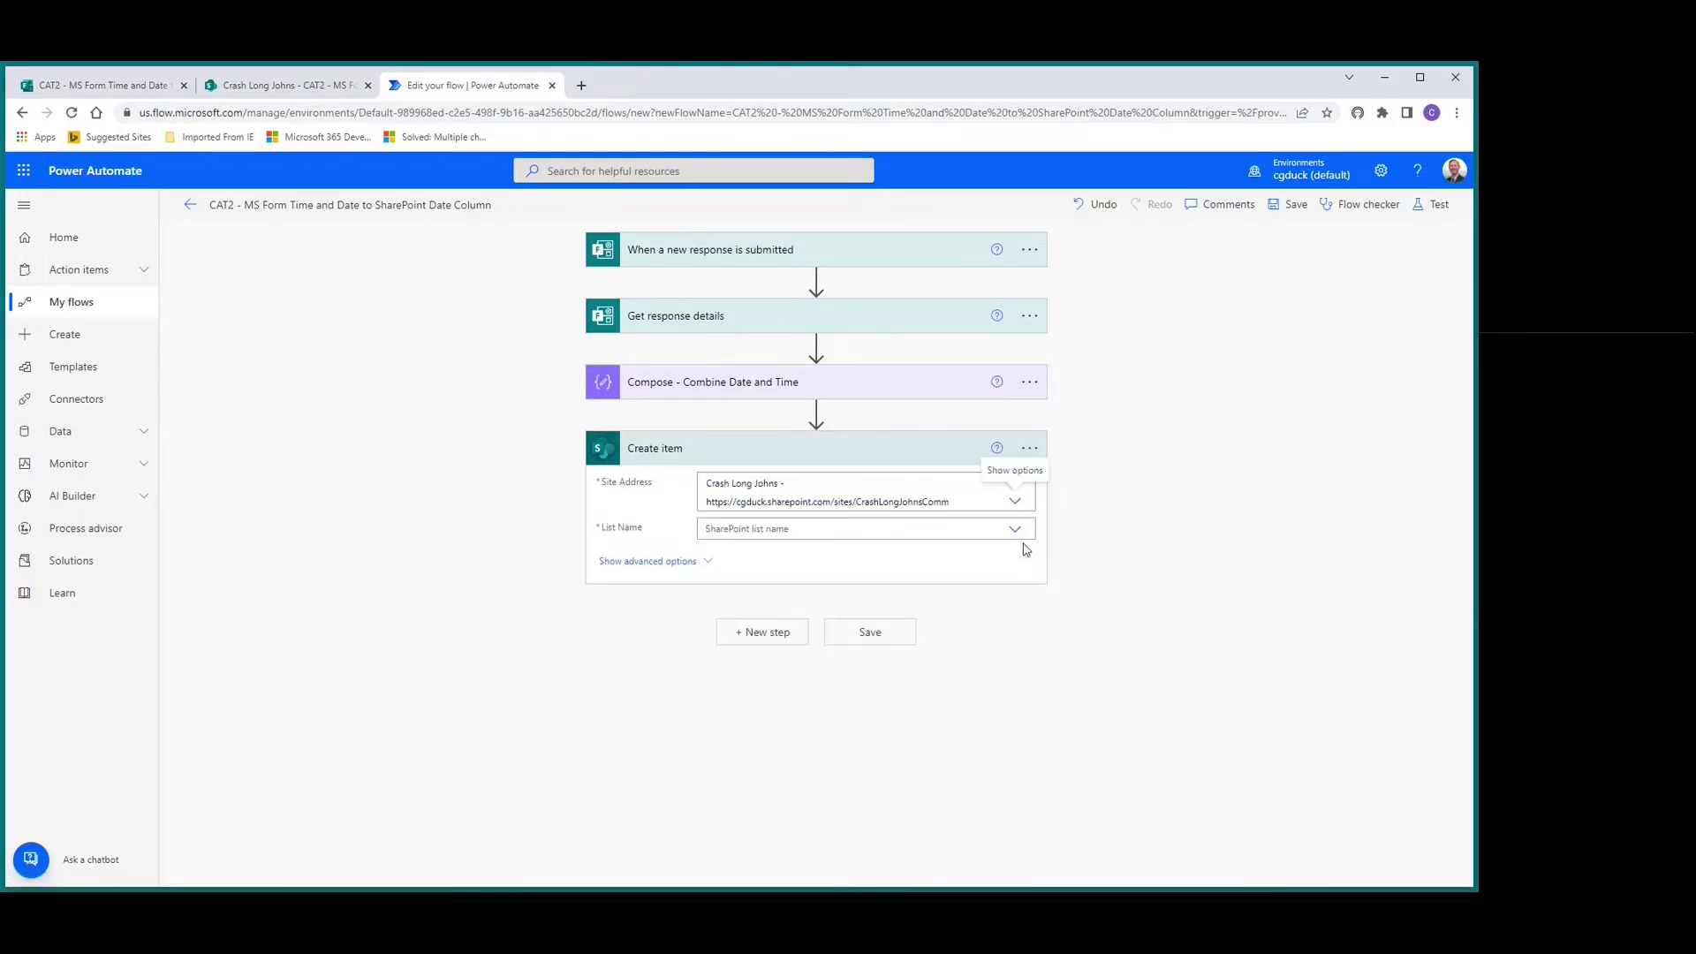
{"action": "left_click", "coordinate": [1015, 528]}
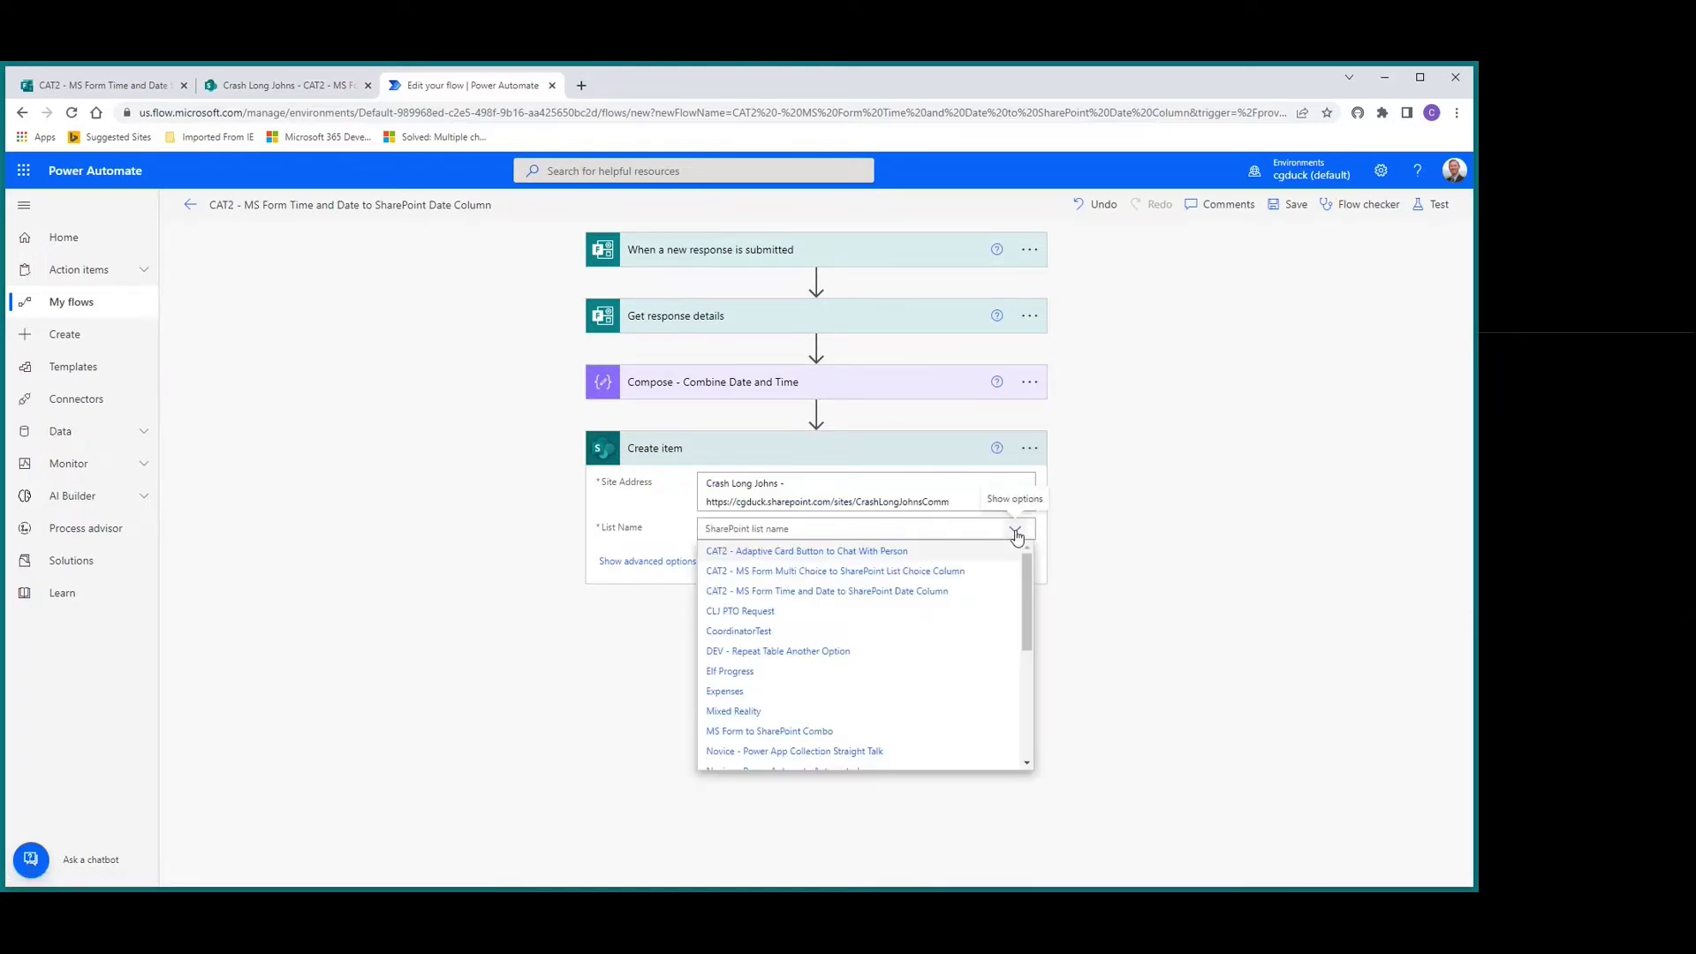
{"action": "left_click", "coordinate": [789, 592]}
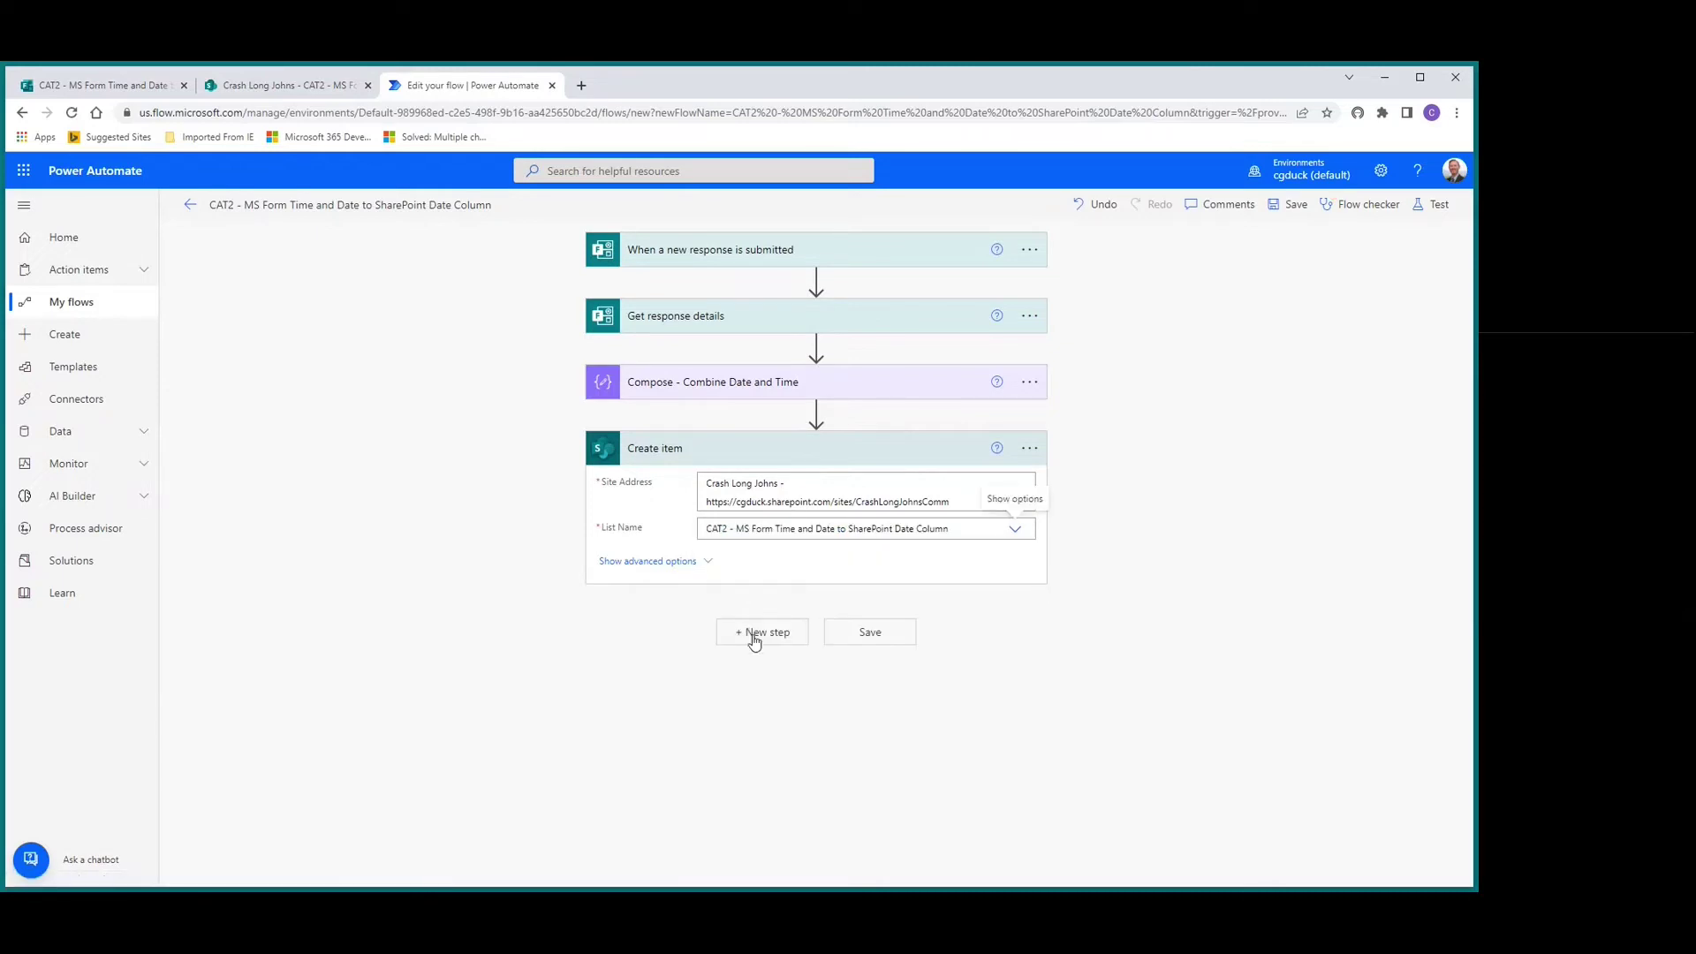
Step: Map Selected EST Time to the start time answer and Start Date and Time to Compose Outputs, then save
{"action": "left_click", "coordinate": [726, 584]}
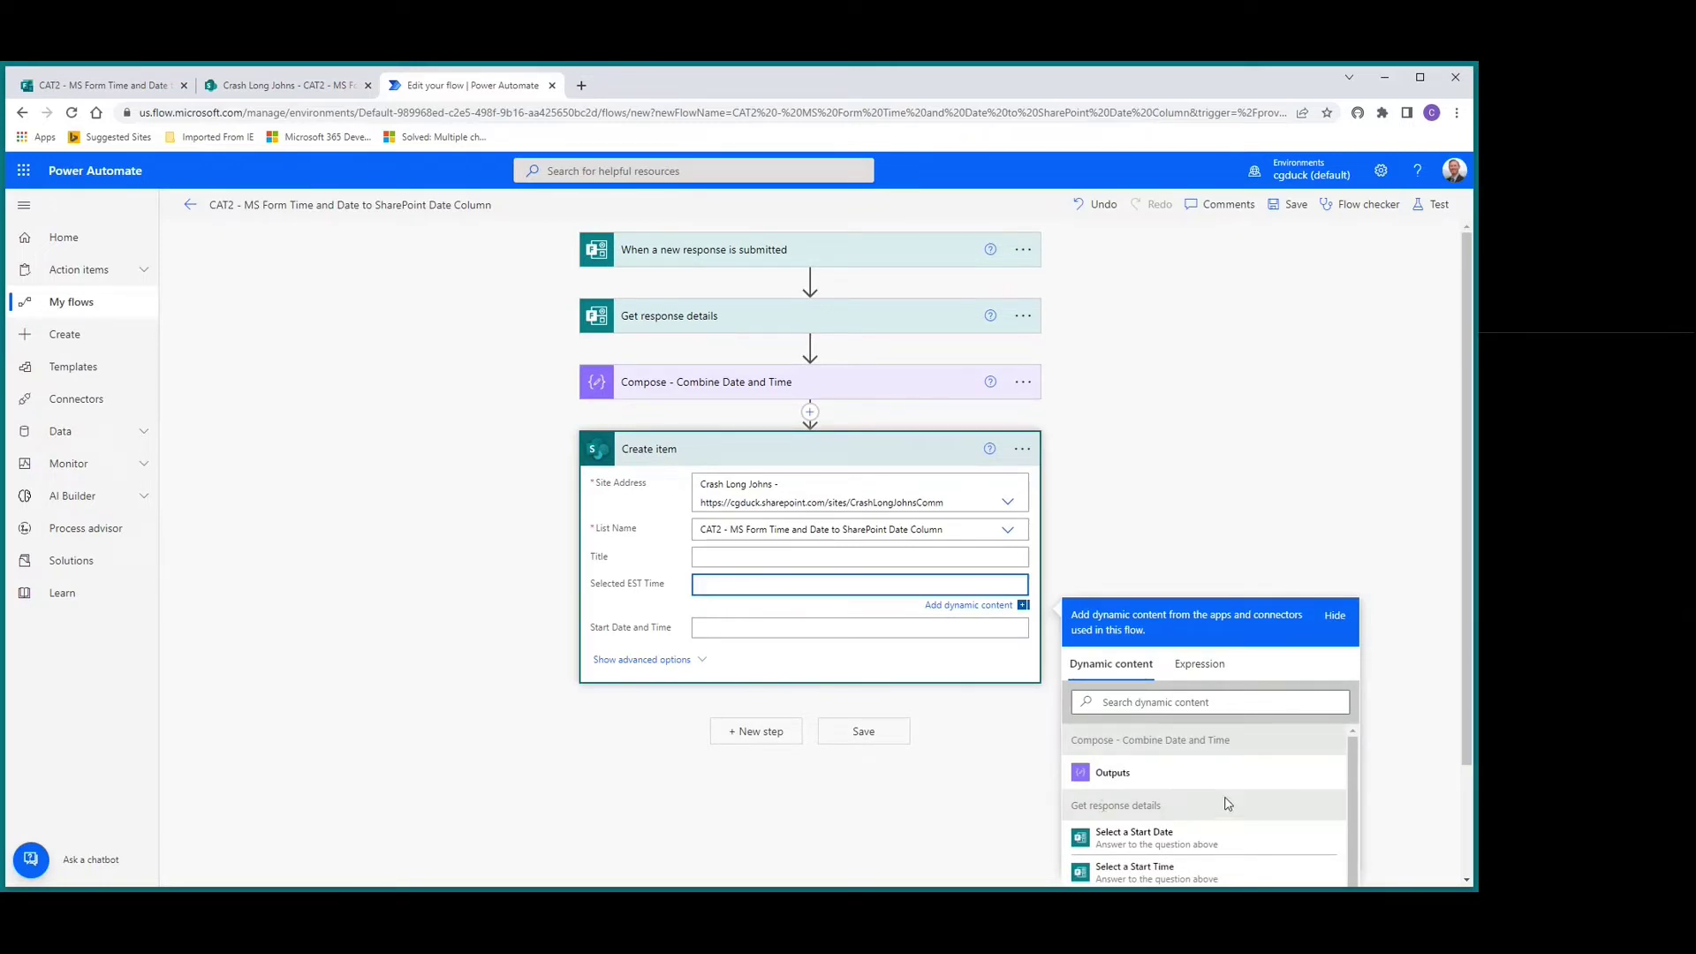
{"action": "left_click", "coordinate": [1159, 875]}
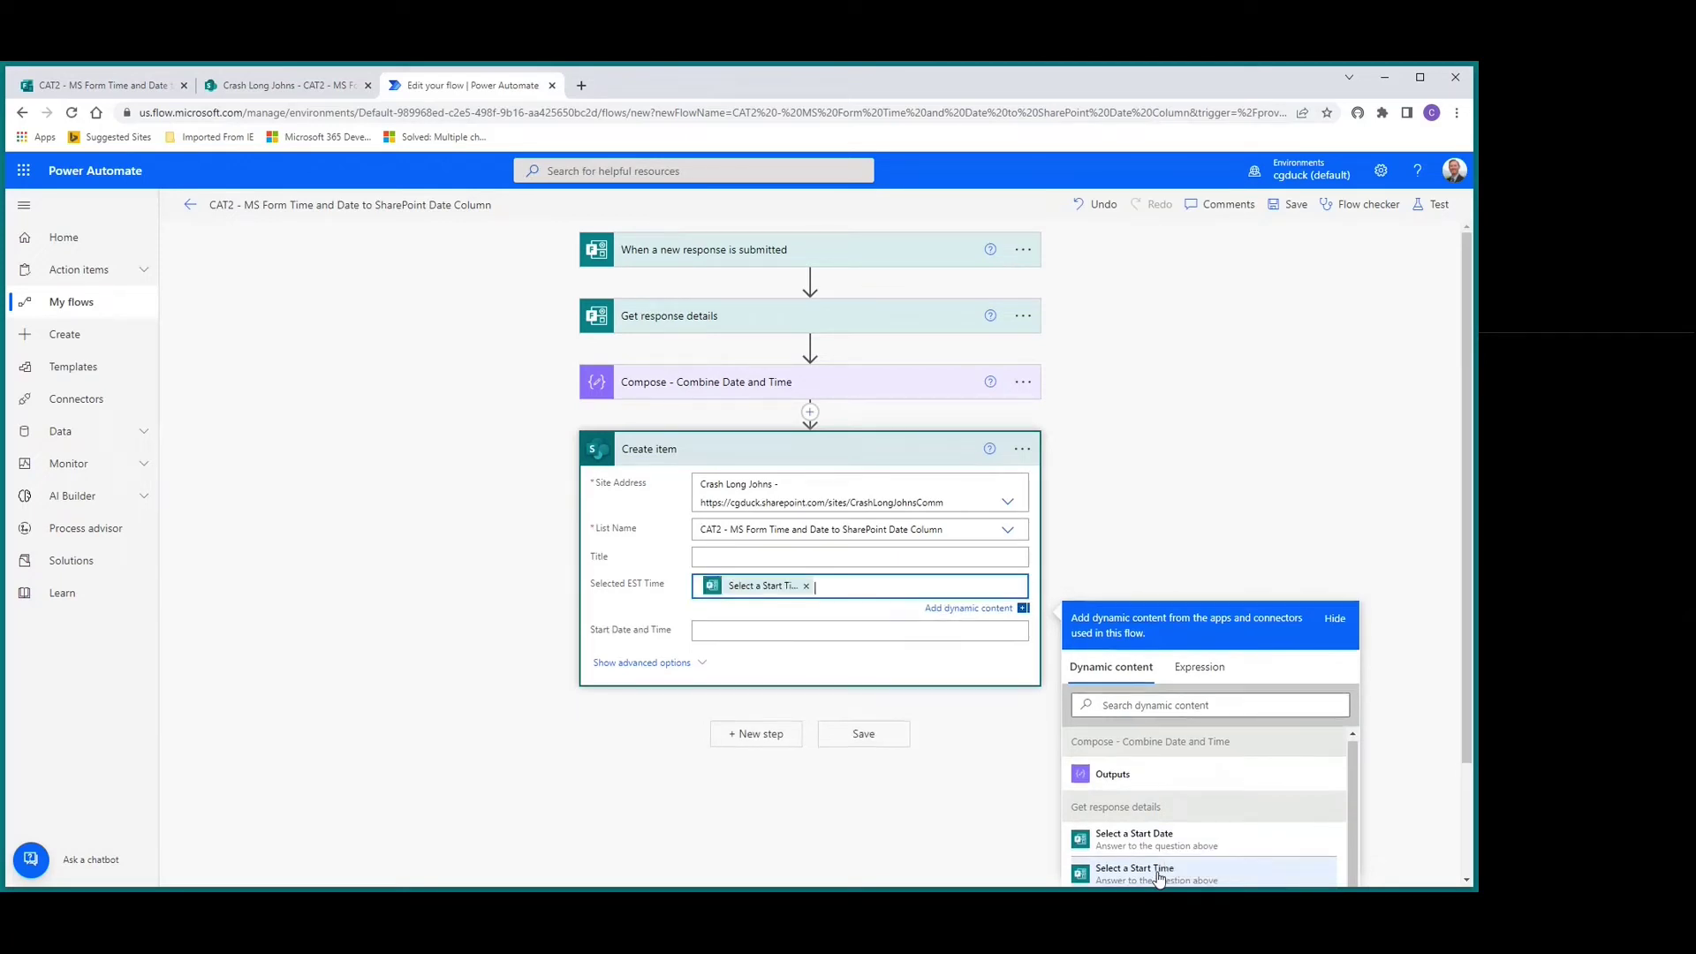
{"action": "left_click", "coordinate": [717, 634]}
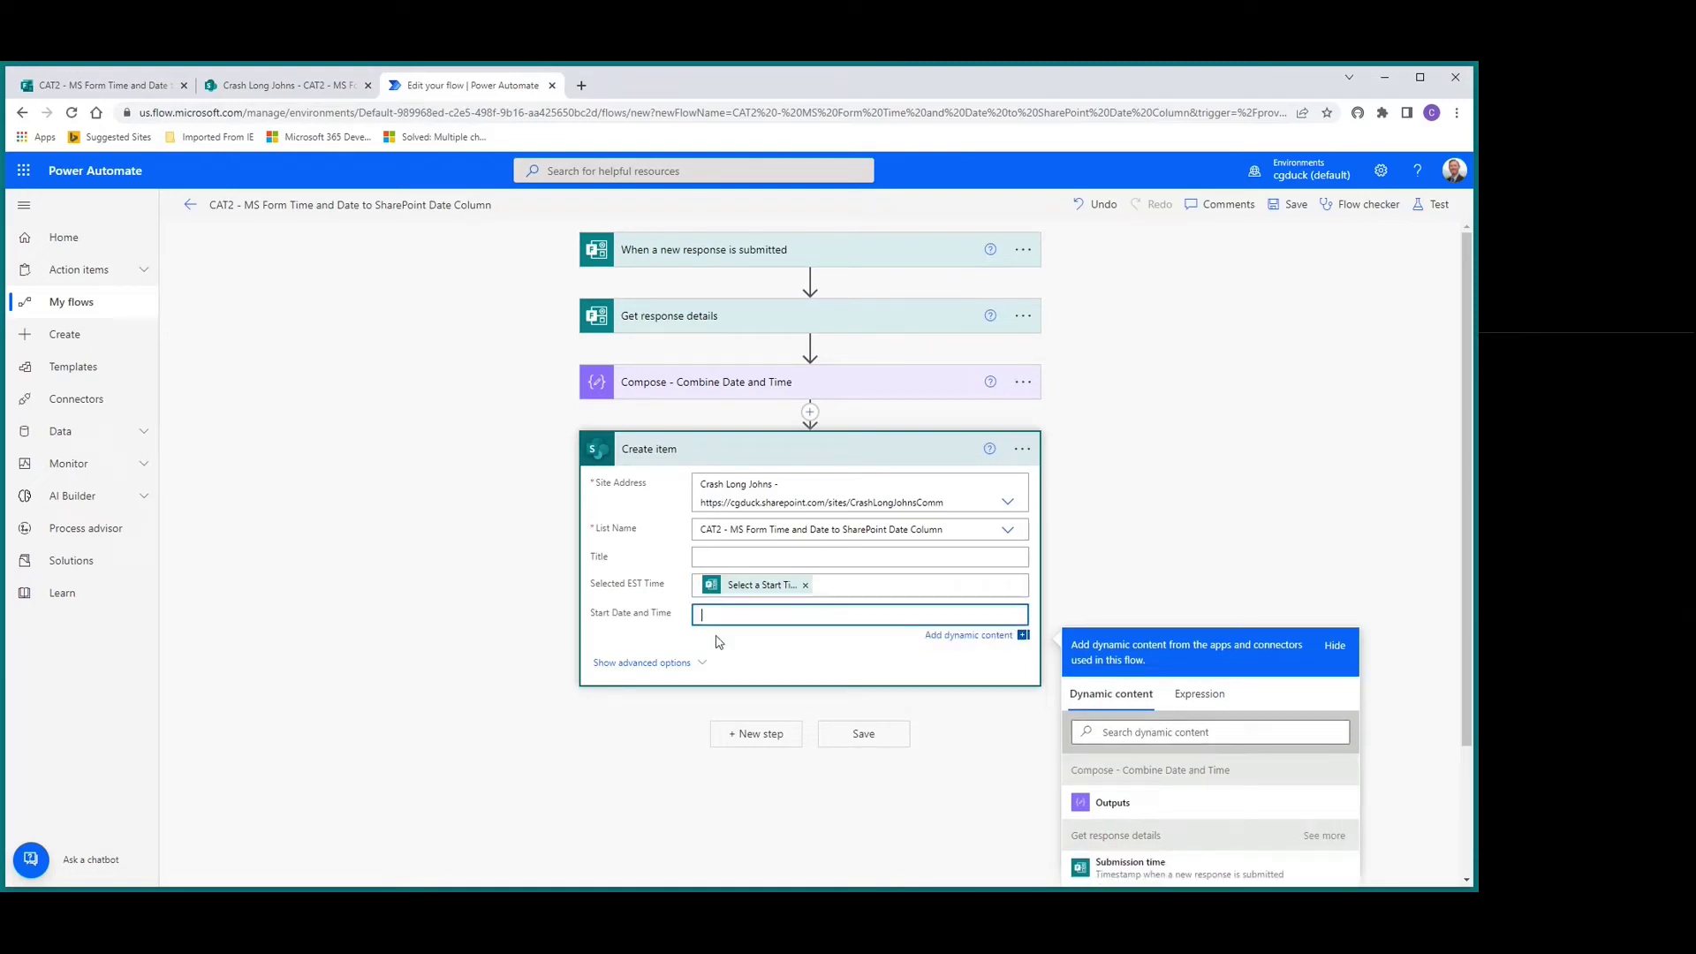
{"action": "left_click", "coordinate": [1118, 804]}
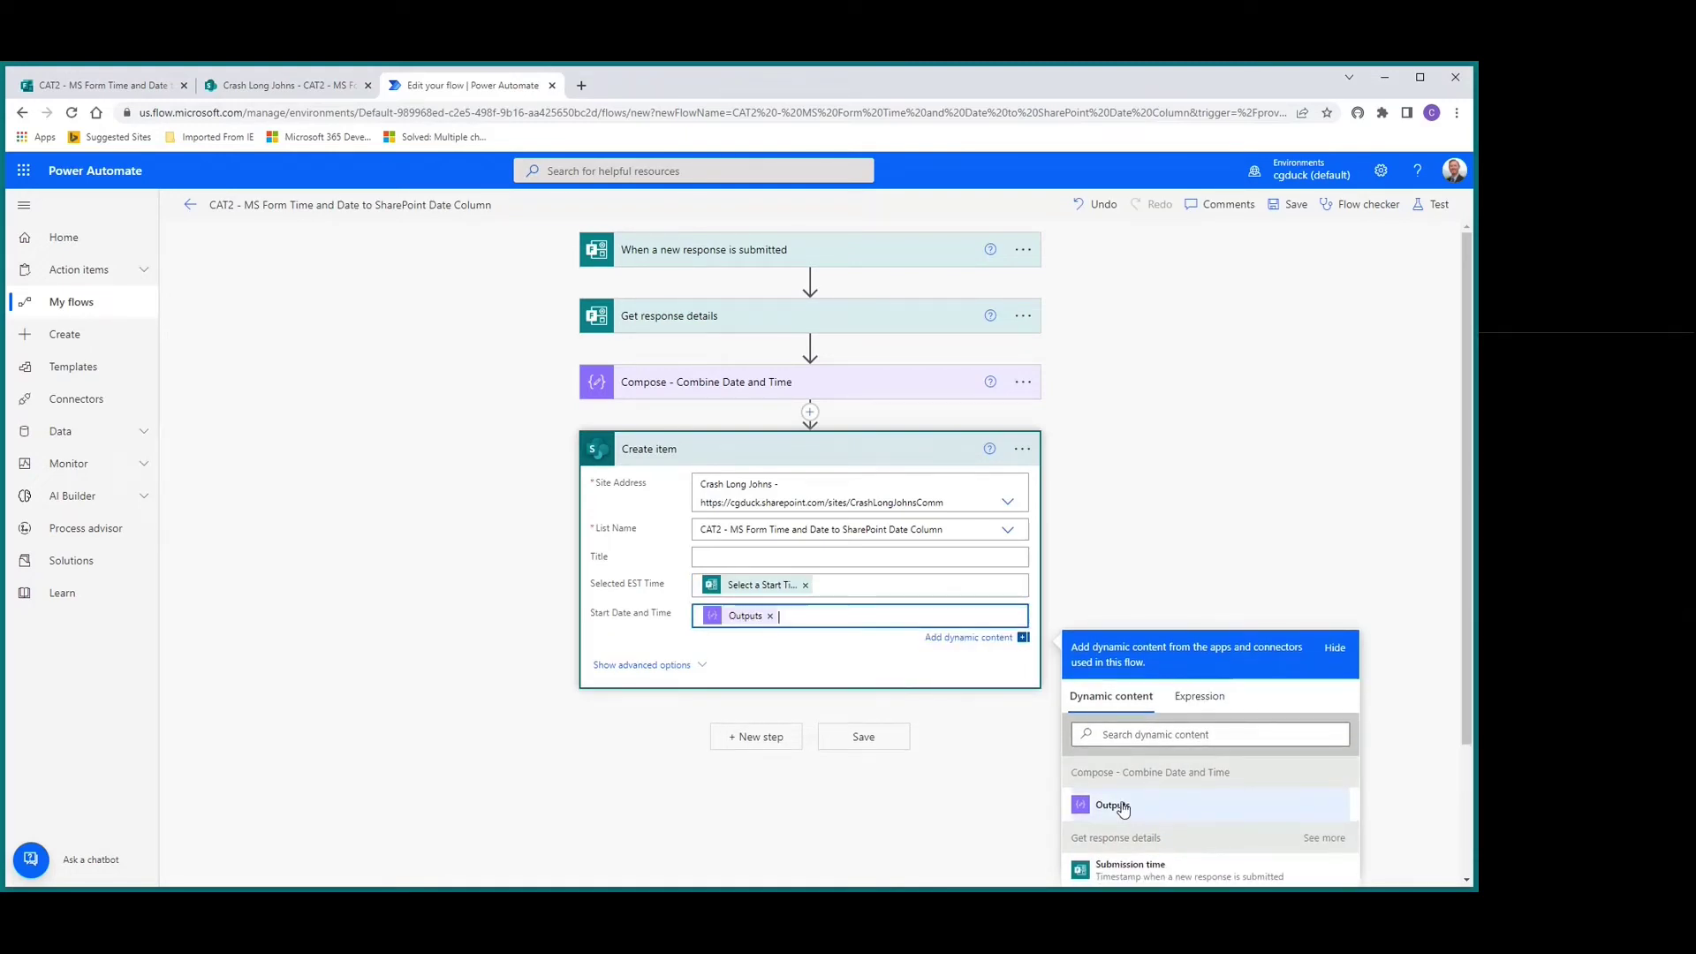
{"action": "left_click", "coordinate": [1294, 206]}
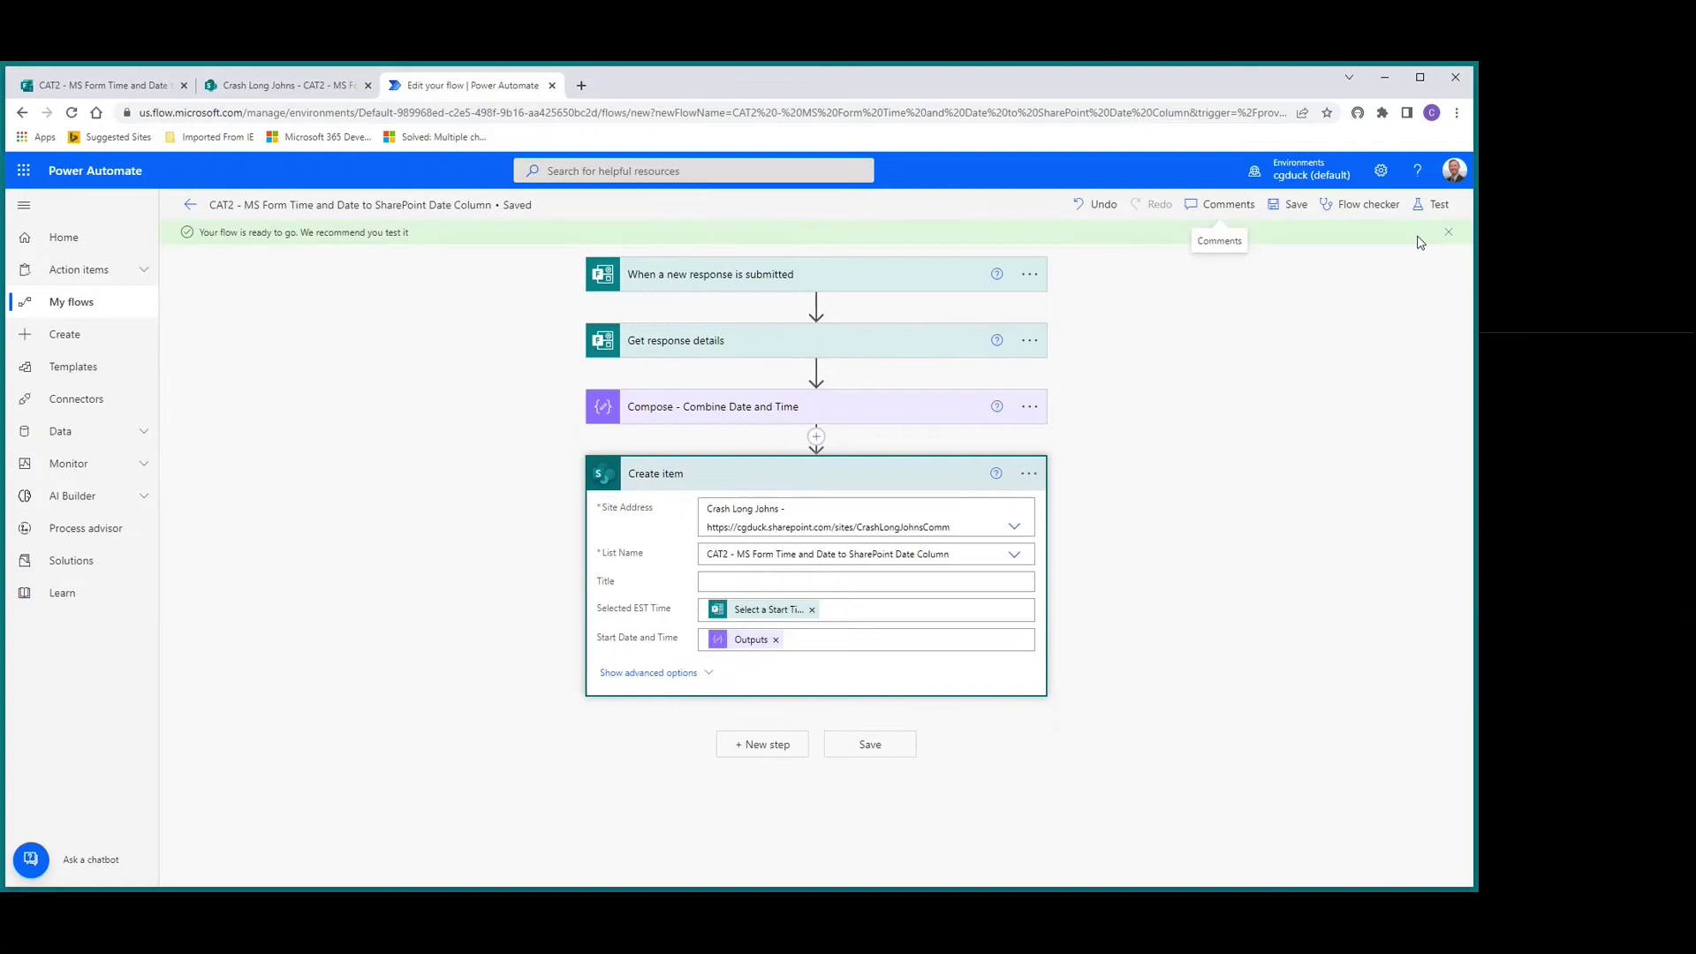
Step: Retest the flow with the most recent trigger run and inspect the Create item step's values
{"action": "left_click", "coordinate": [1435, 206]}
{"action": "left_click", "coordinate": [1231, 298]}
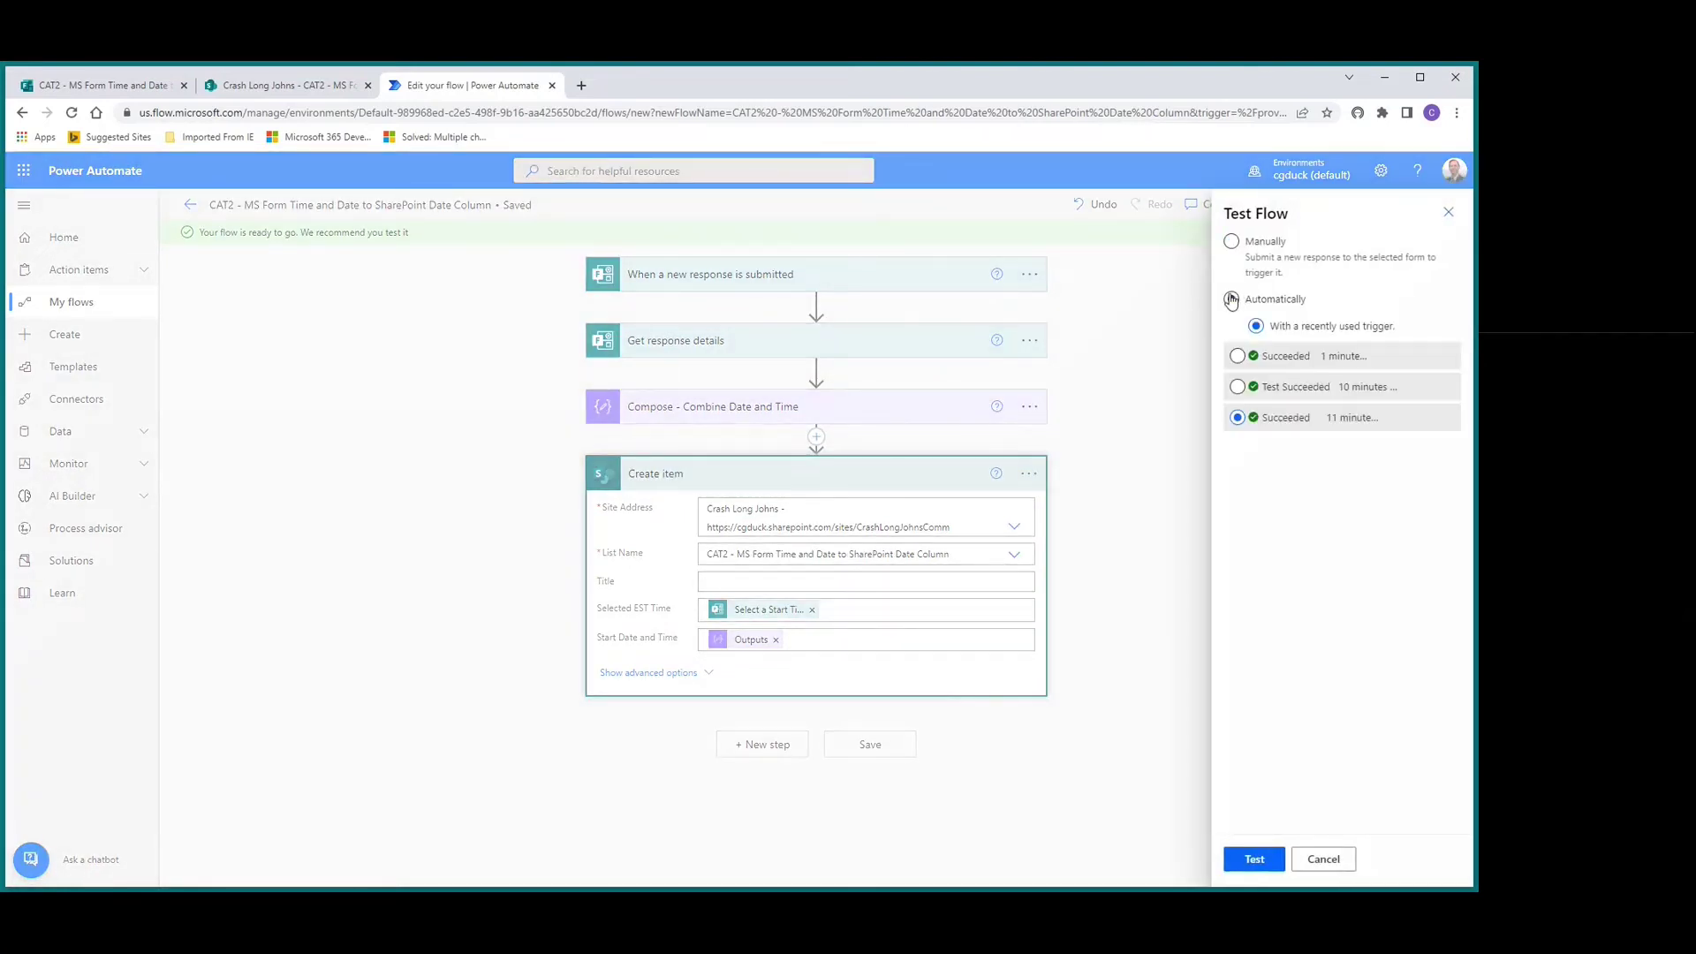
{"action": "left_click", "coordinate": [1238, 355]}
{"action": "left_click", "coordinate": [1254, 861]}
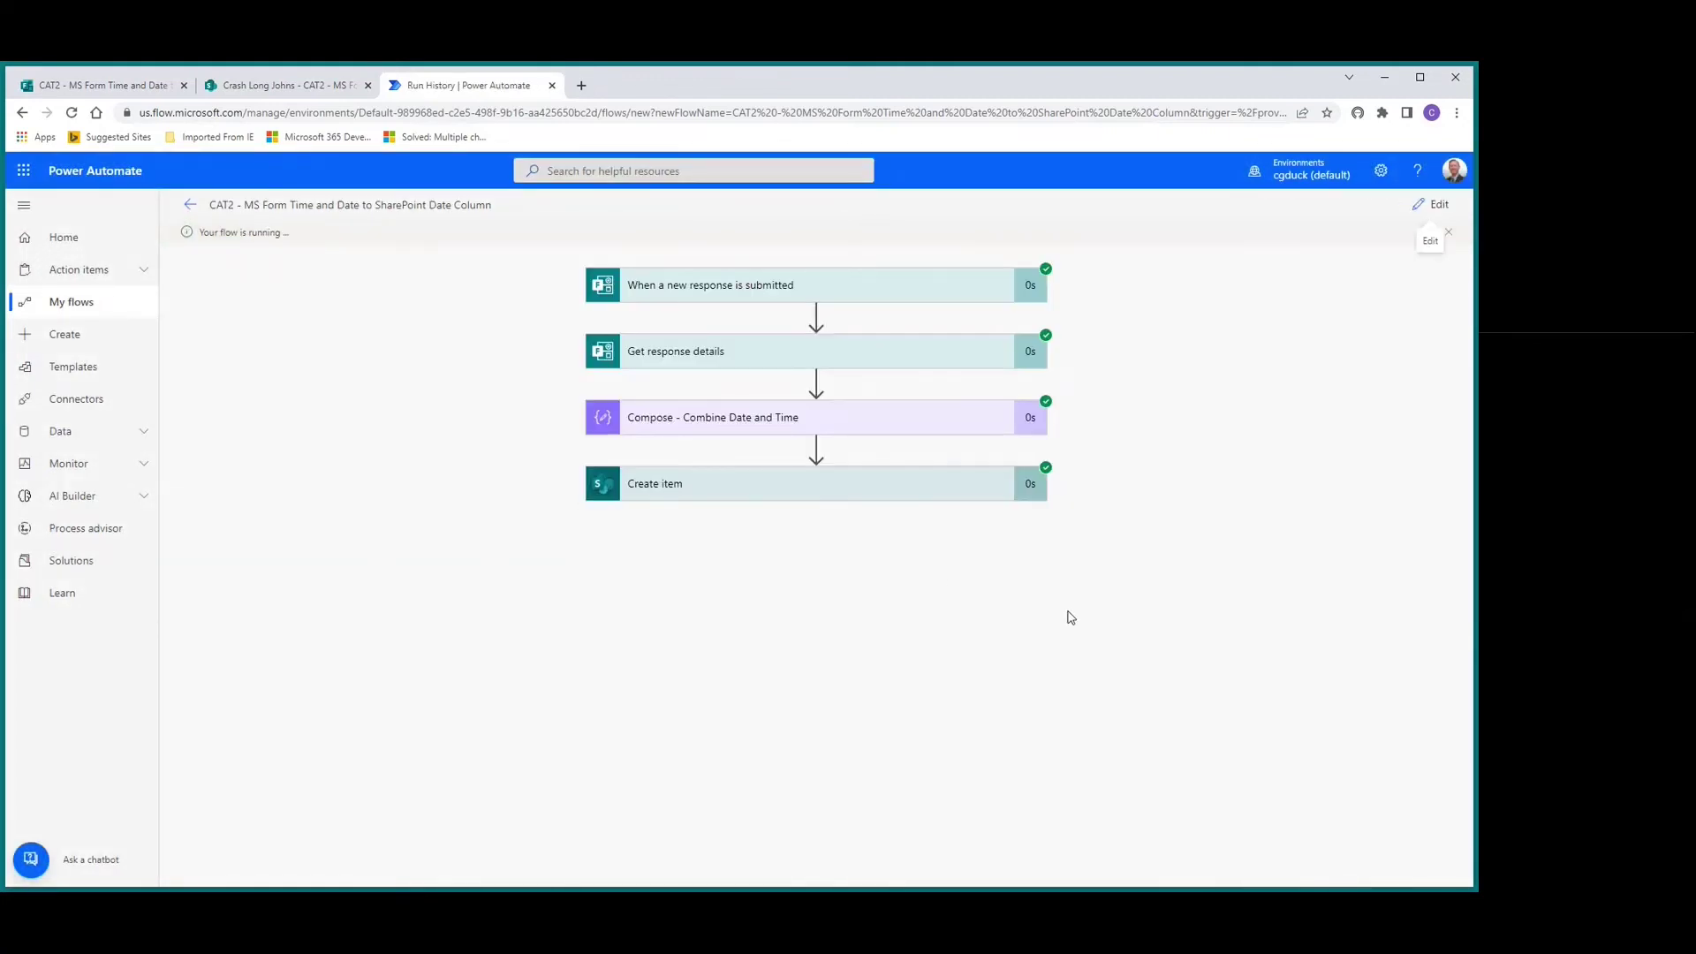
{"action": "left_click", "coordinate": [637, 494]}
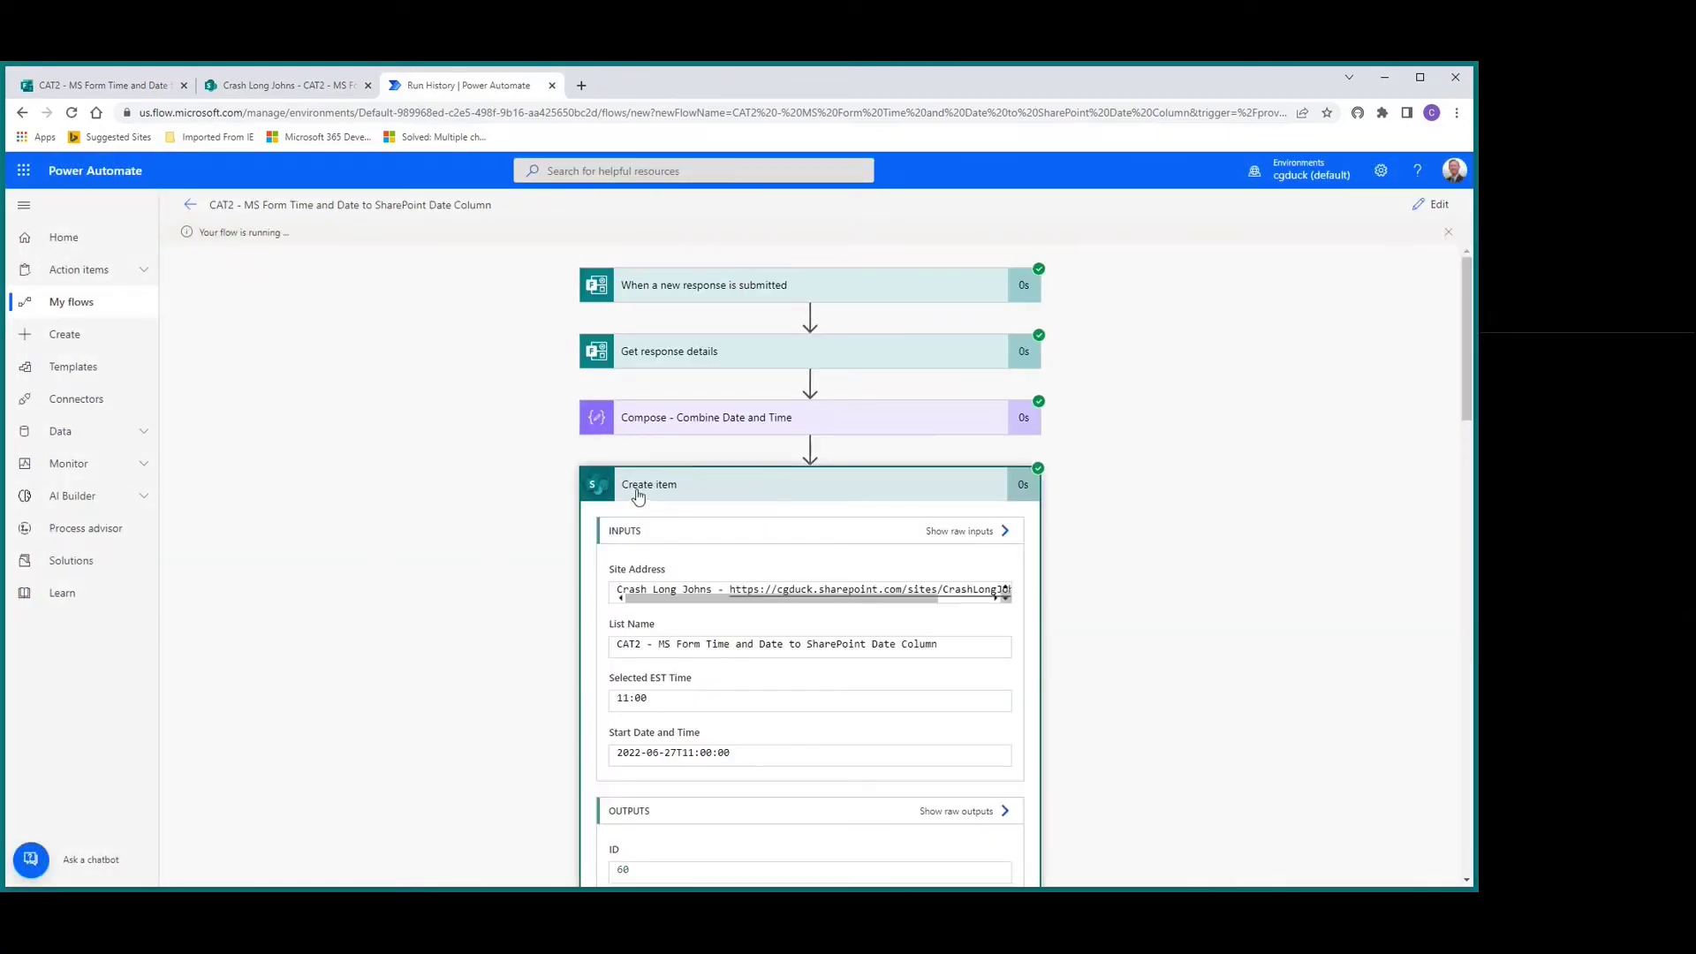
{"action": "left_click", "coordinate": [639, 493]}
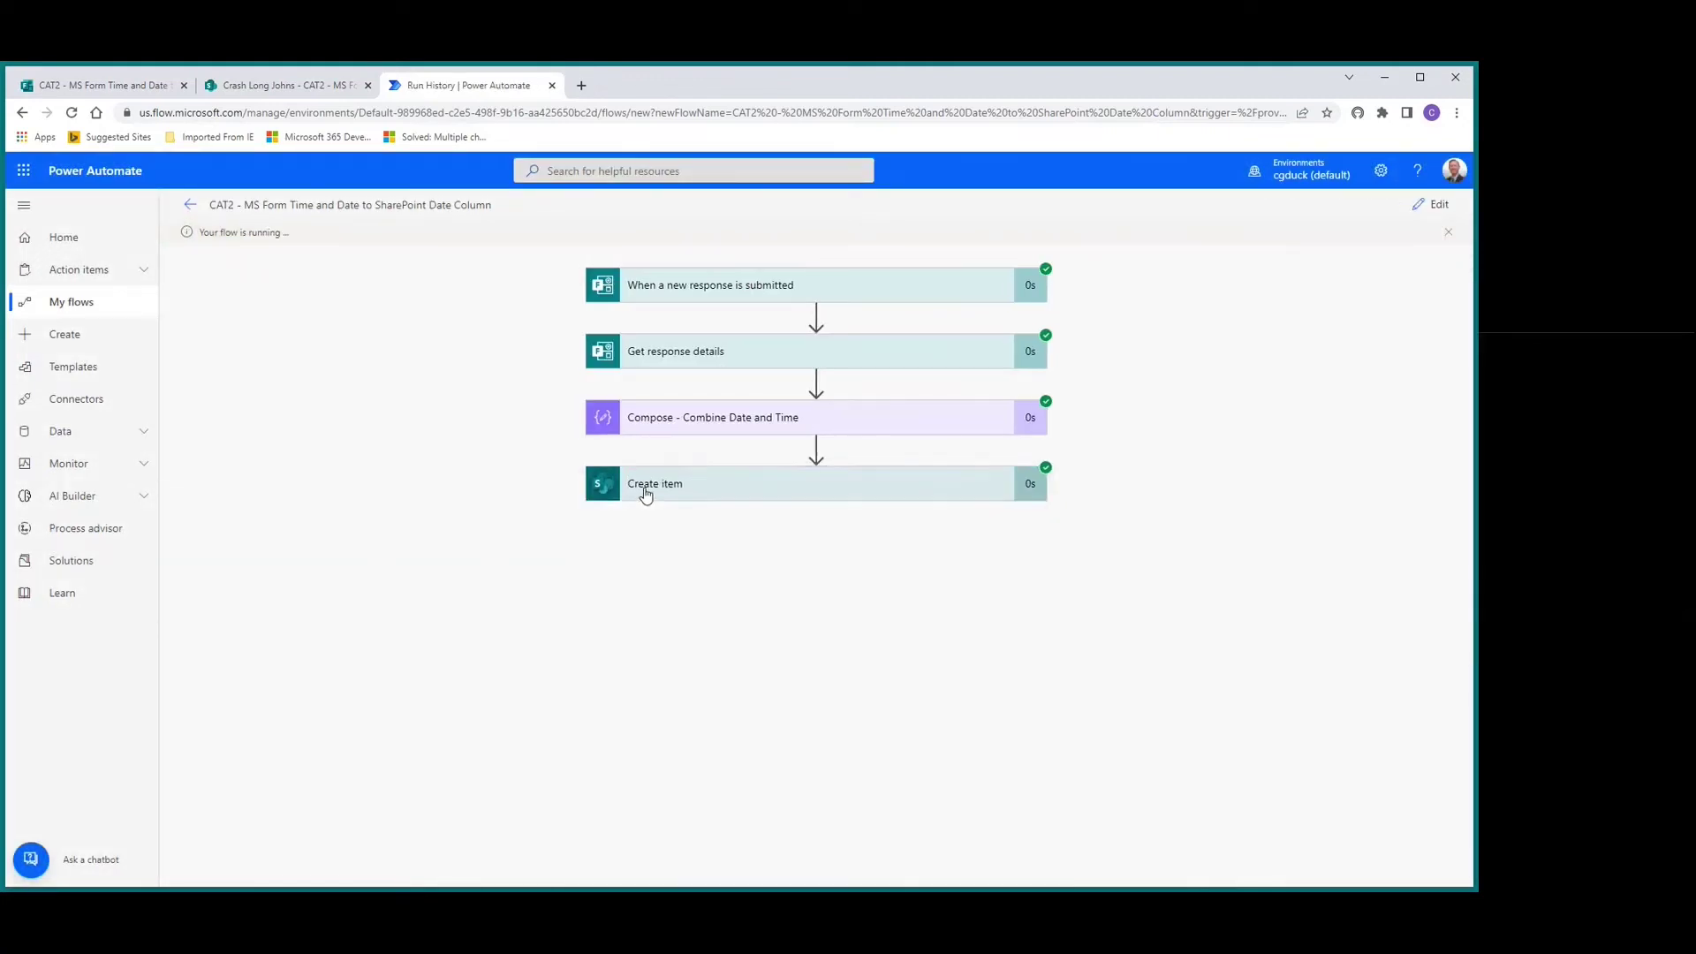
{"action": "left_click", "coordinate": [281, 86]}
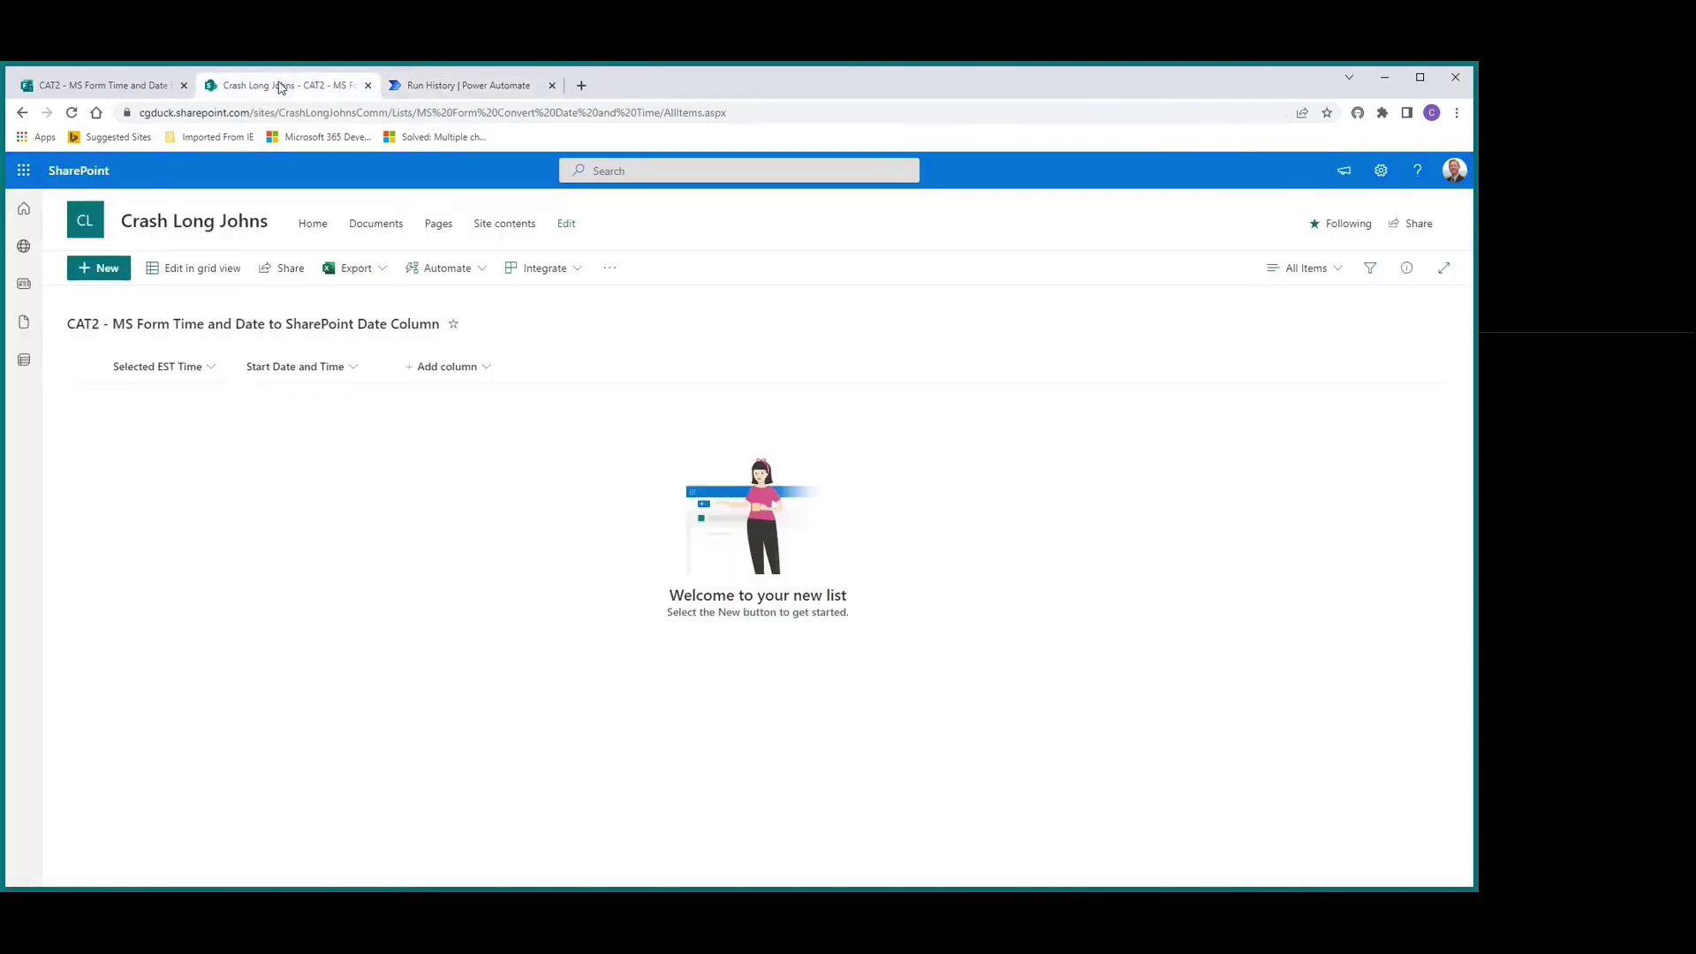
Step: Reload the CAT2 list to see the new 11:00 / 6/27/2022 4:00 AM item, then return to the run history
{"action": "left_click", "coordinate": [72, 112]}
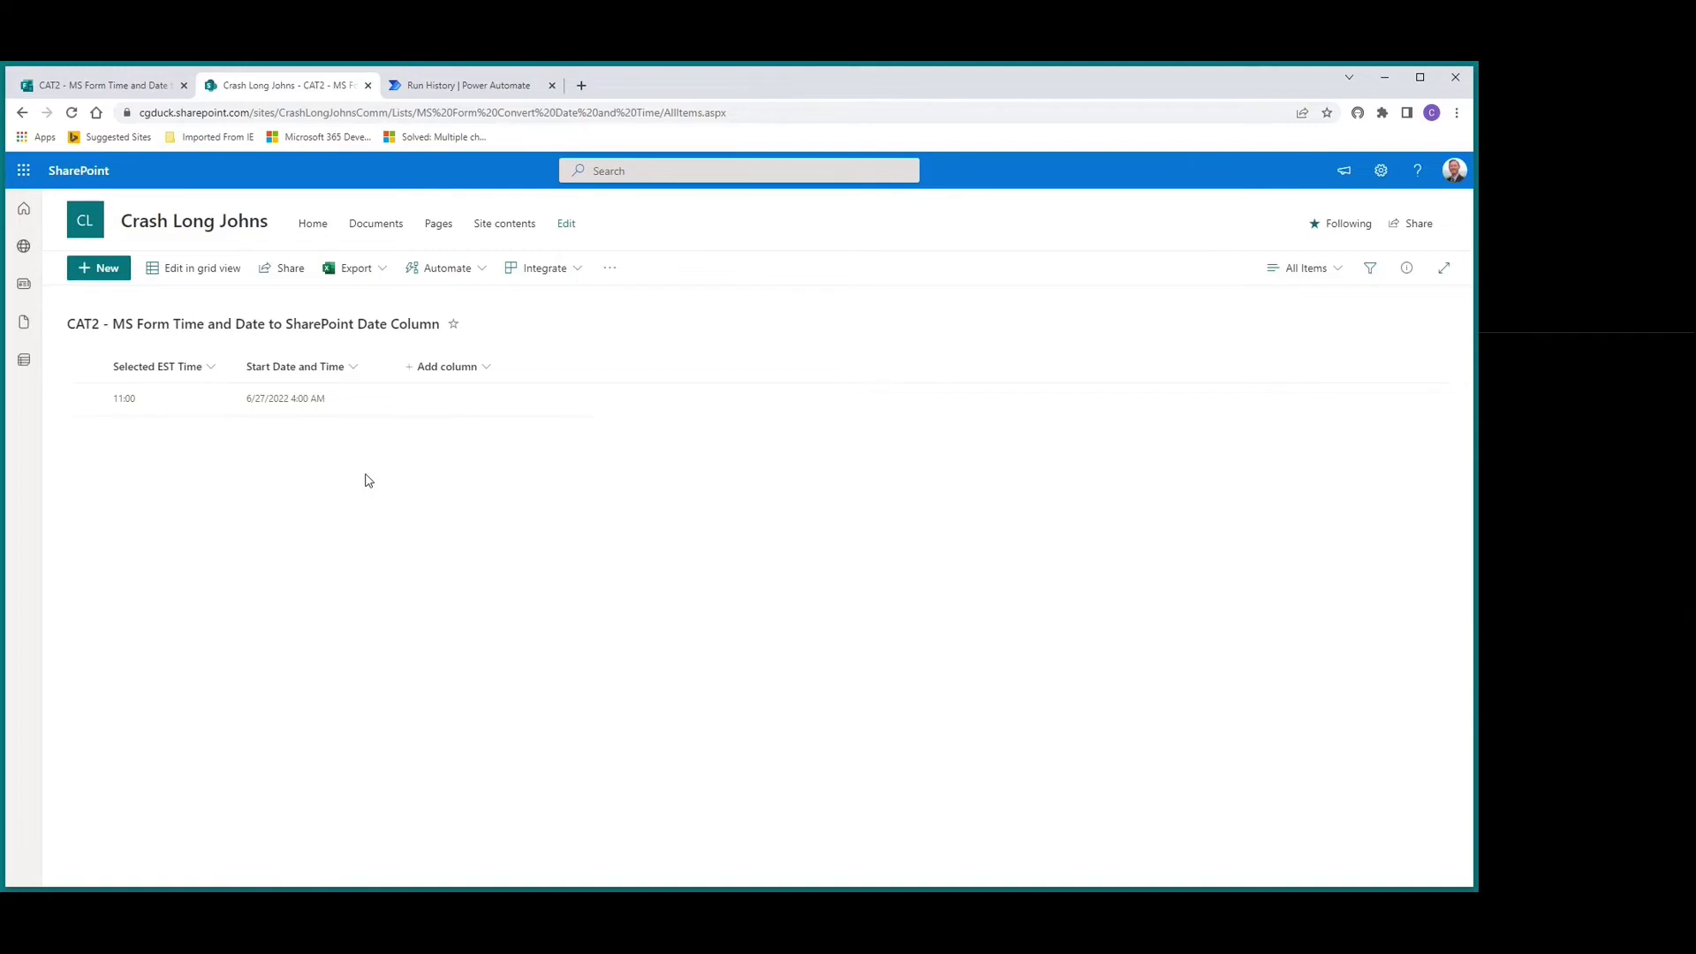
{"action": "left_click", "coordinate": [463, 88]}
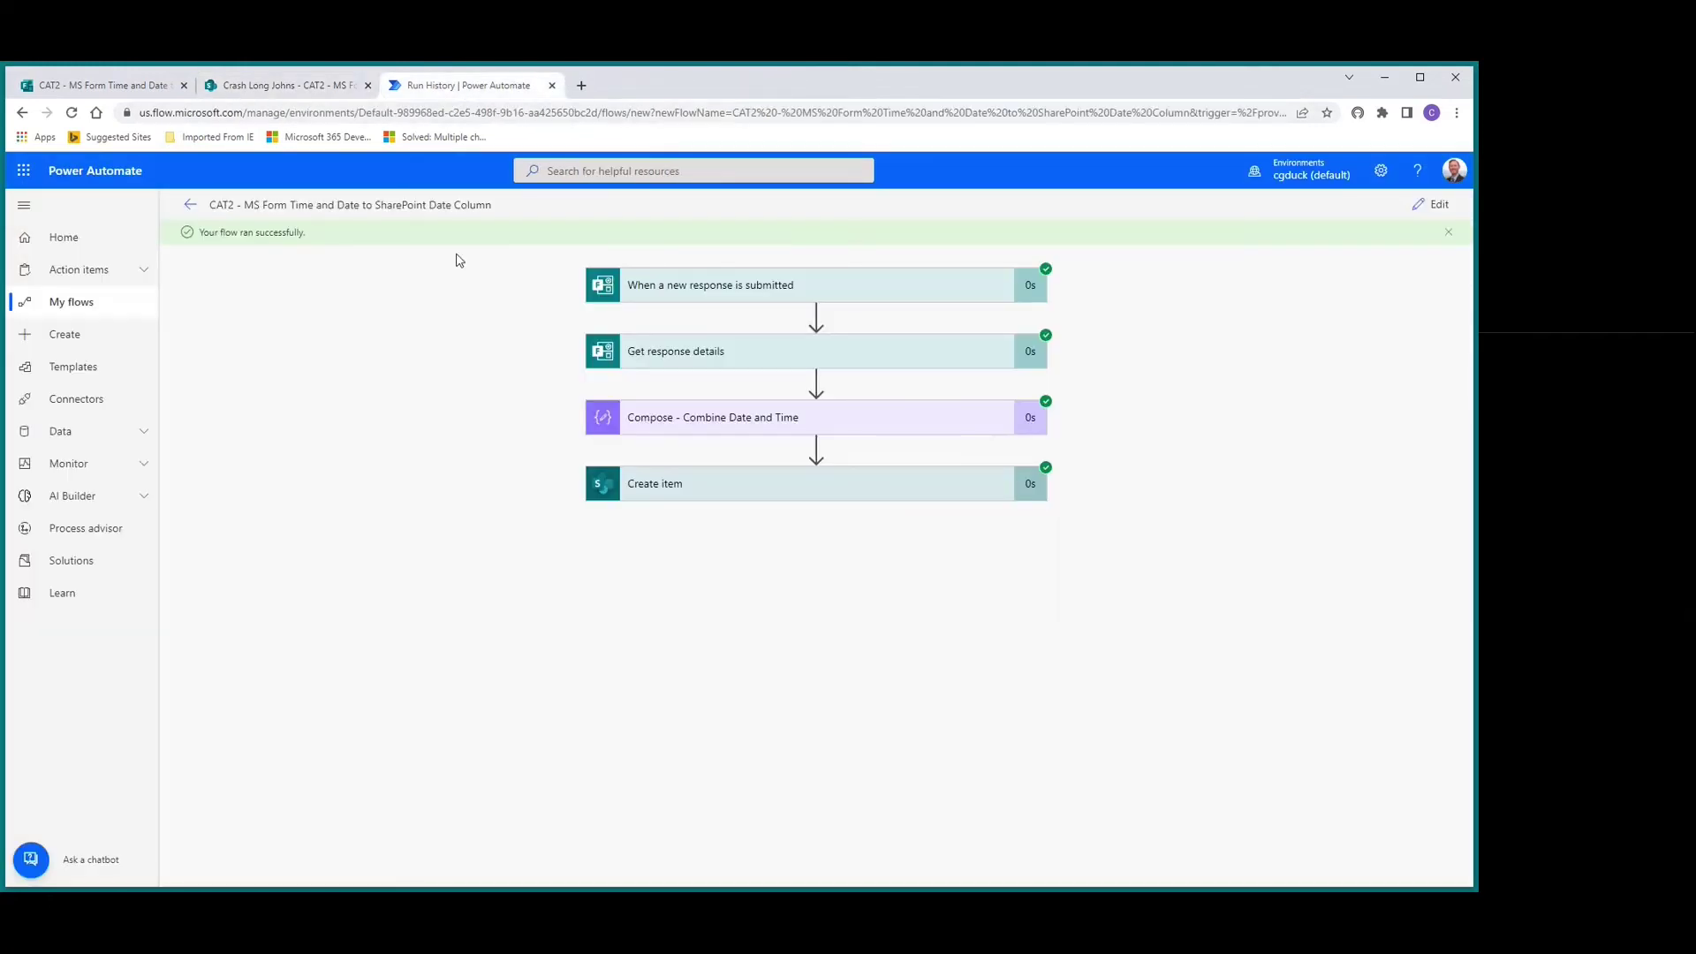
Step: Open the flow for editing and insert a Convert time zone action between Compose and Create item
{"action": "left_click", "coordinate": [1433, 207]}
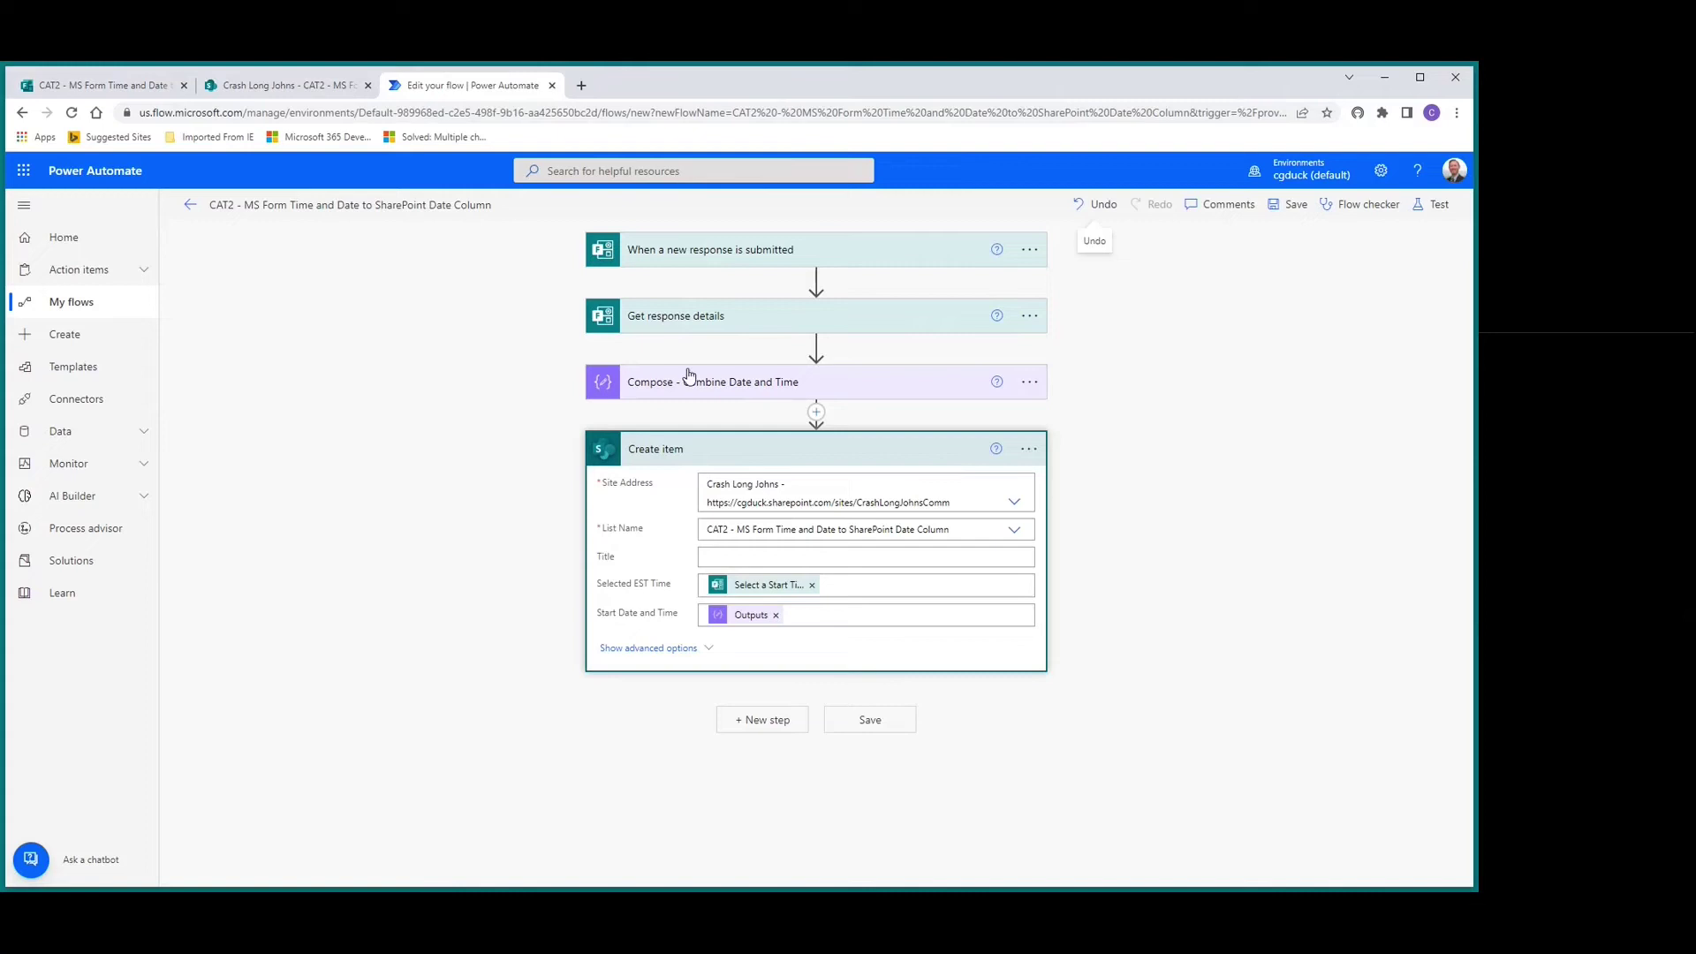
{"action": "left_click", "coordinate": [816, 412]}
{"action": "left_click", "coordinate": [811, 438]}
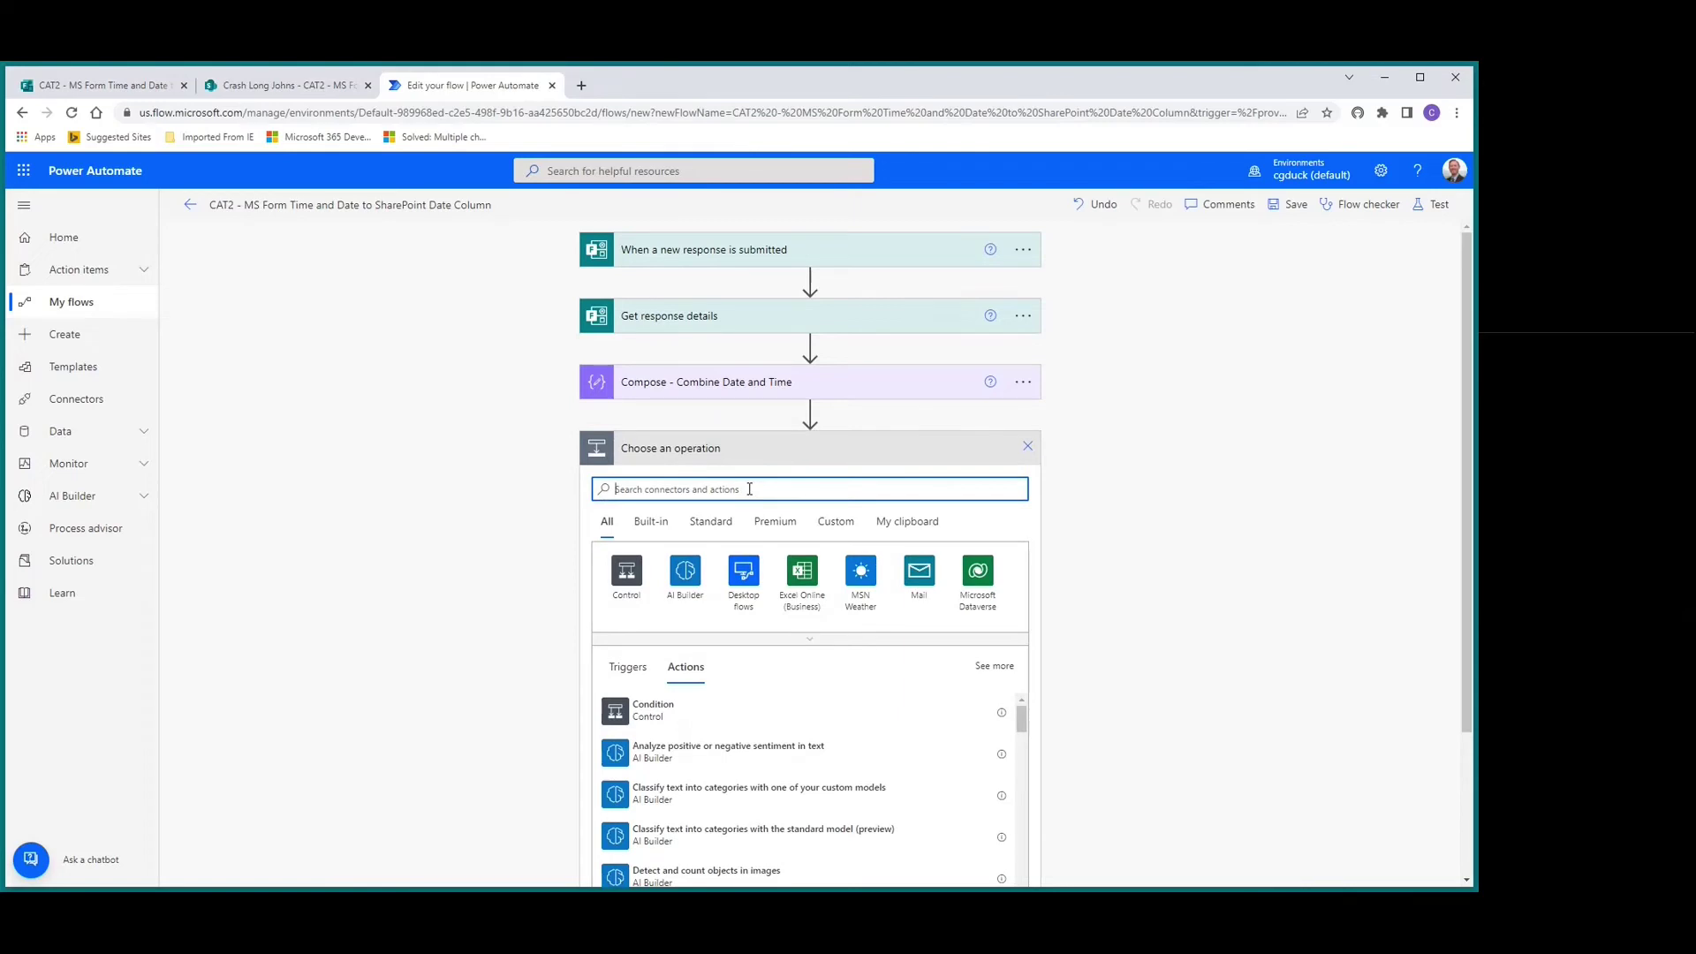
{"action": "type", "text": "convert time zone"}
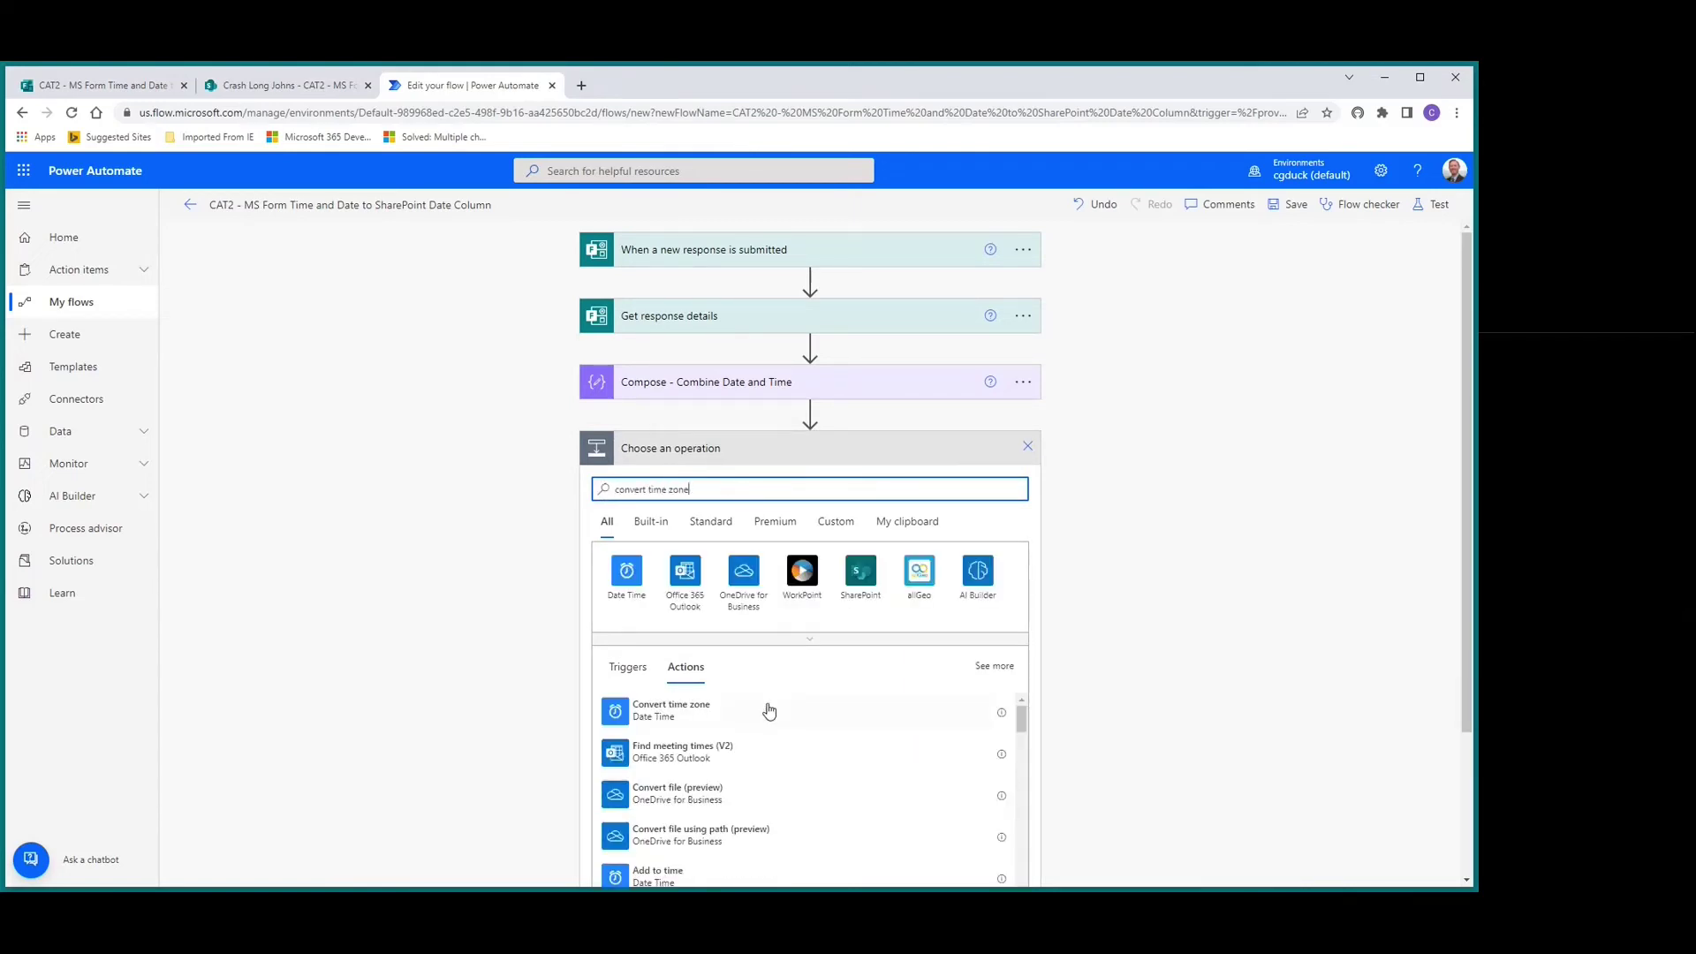
{"action": "left_click", "coordinate": [640, 720]}
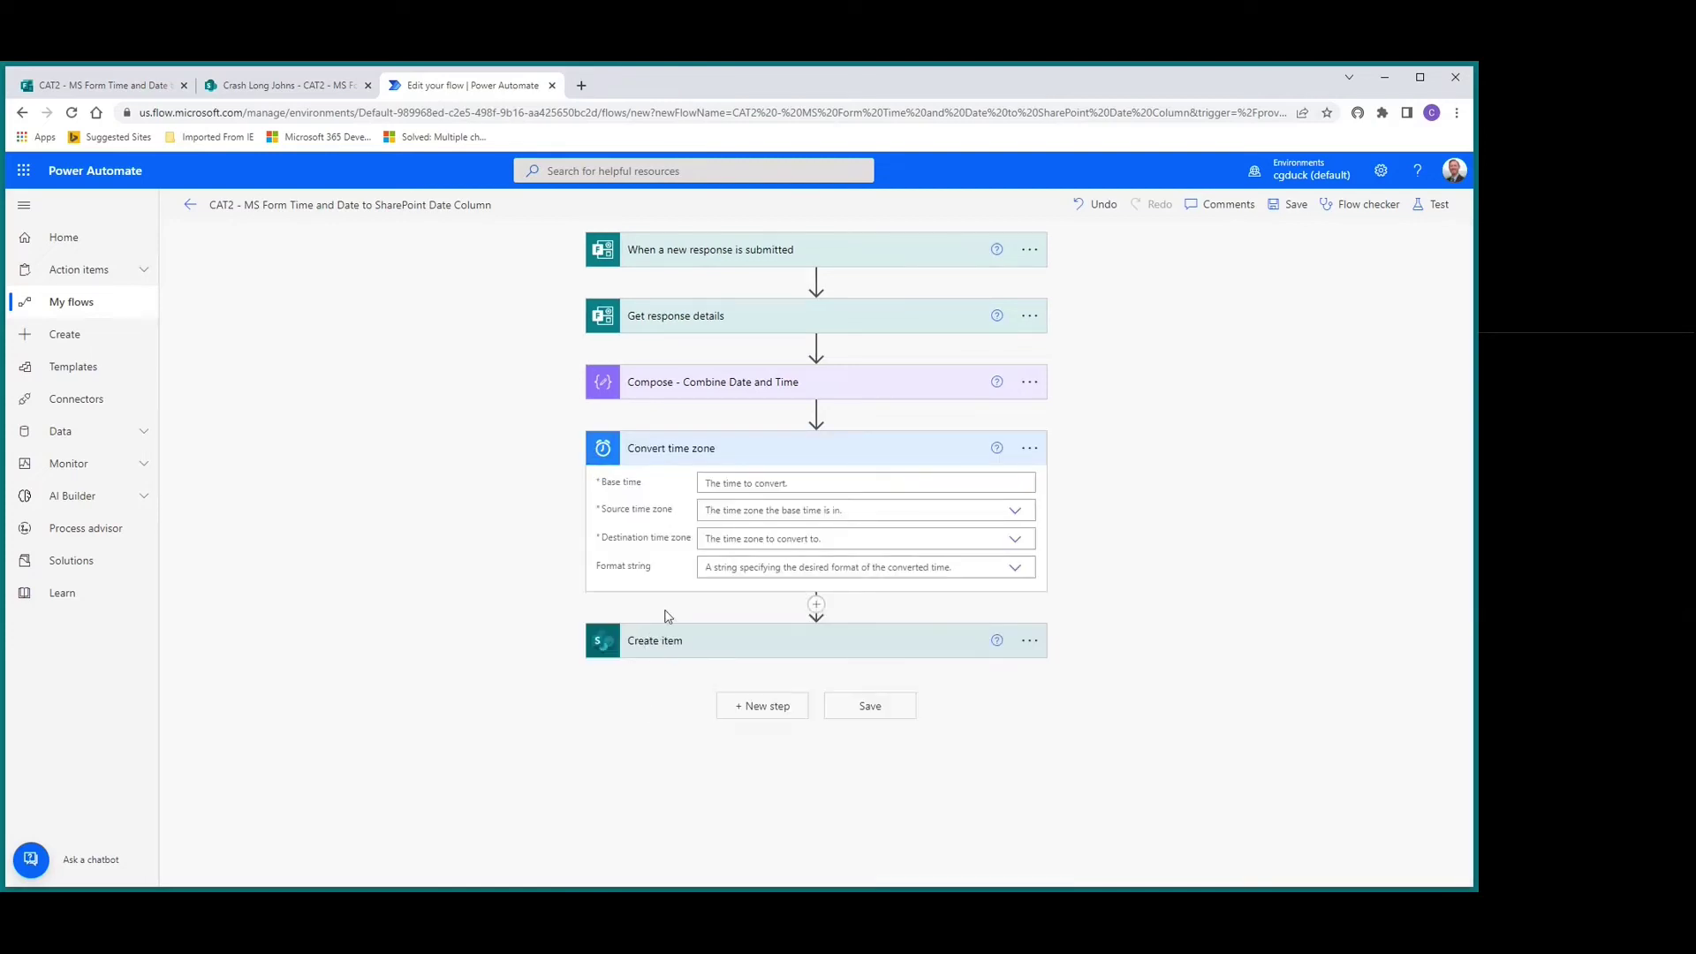
Step: Set the base time to Compose Outputs and the source time zone to (UTC-08:00) Coordinated Universal Time-08
{"action": "left_click", "coordinate": [874, 477]}
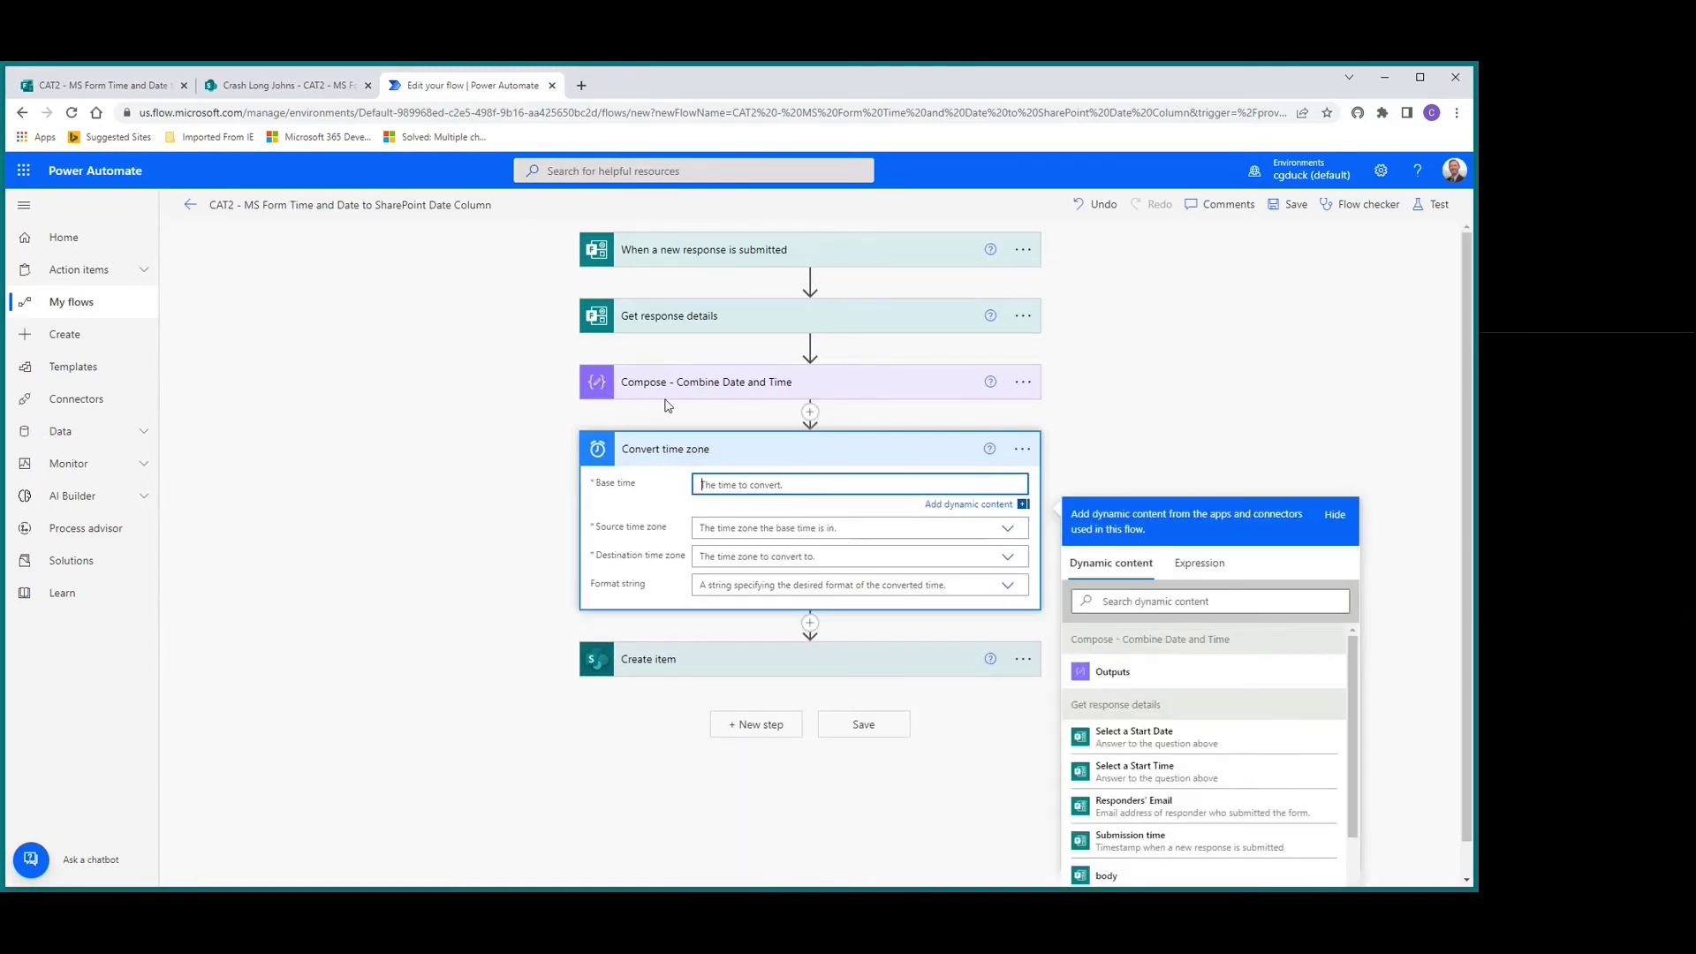
{"action": "left_click", "coordinate": [1099, 673]}
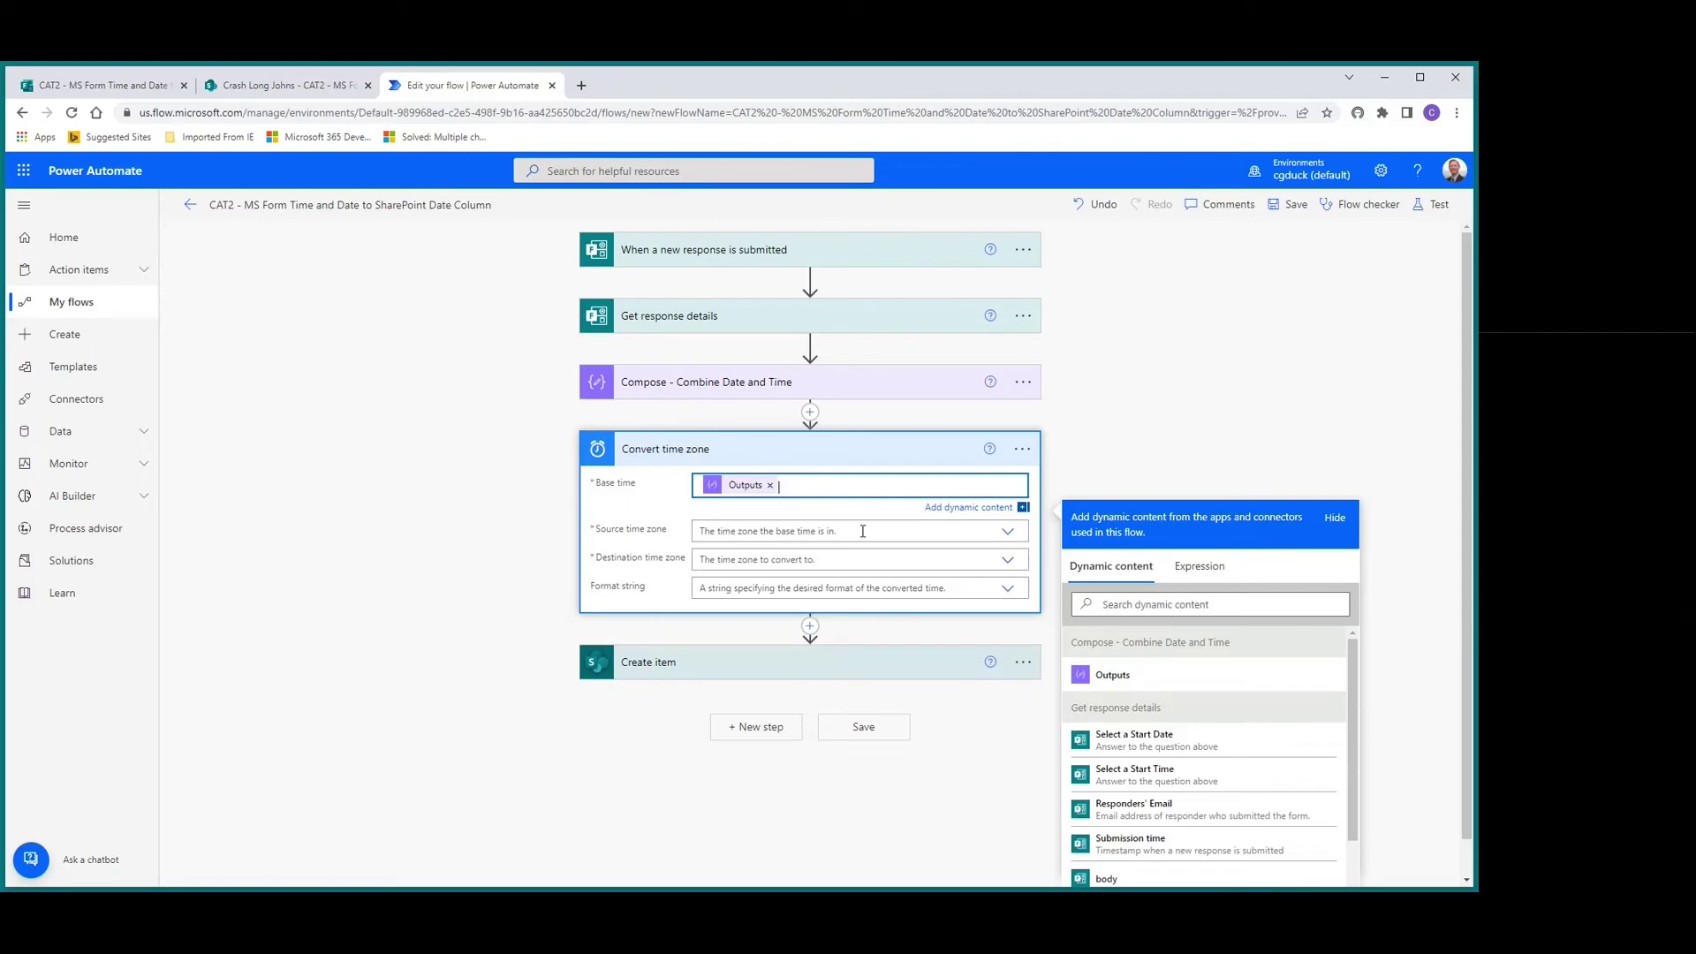
{"action": "left_click", "coordinate": [1007, 531]}
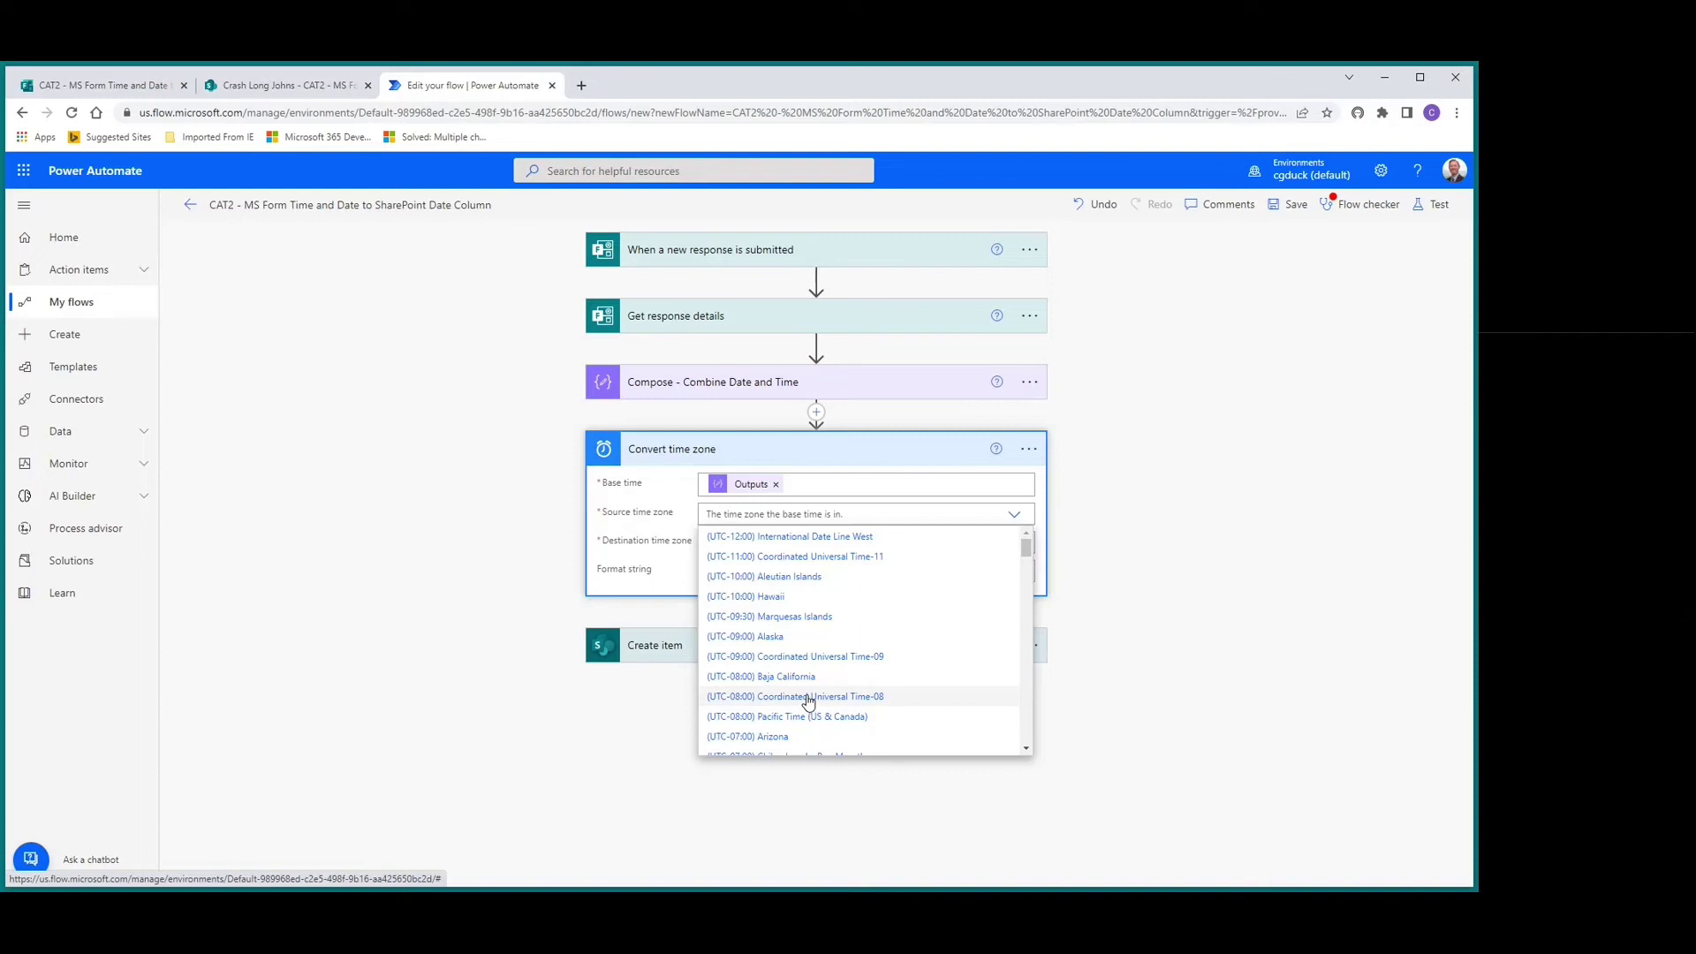
{"action": "left_click", "coordinate": [809, 698]}
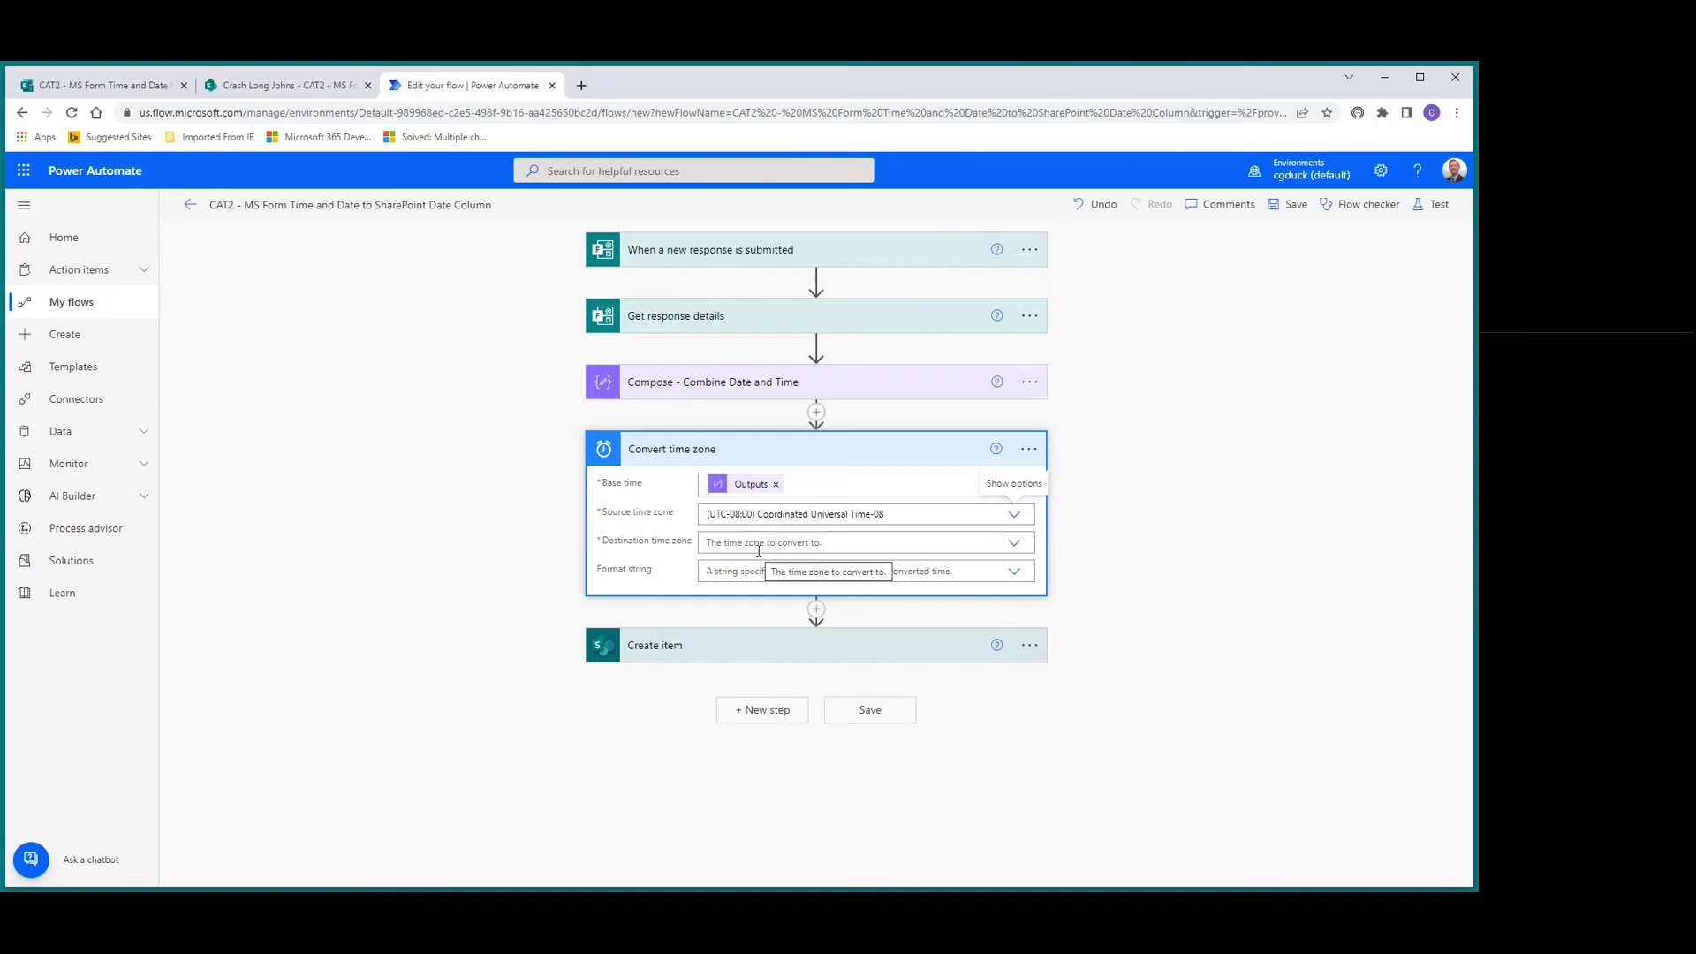
Step: Set the destination to Eastern Time (US & Canada) with the general date/time short-time format [g]
{"action": "left_click", "coordinate": [1014, 543]}
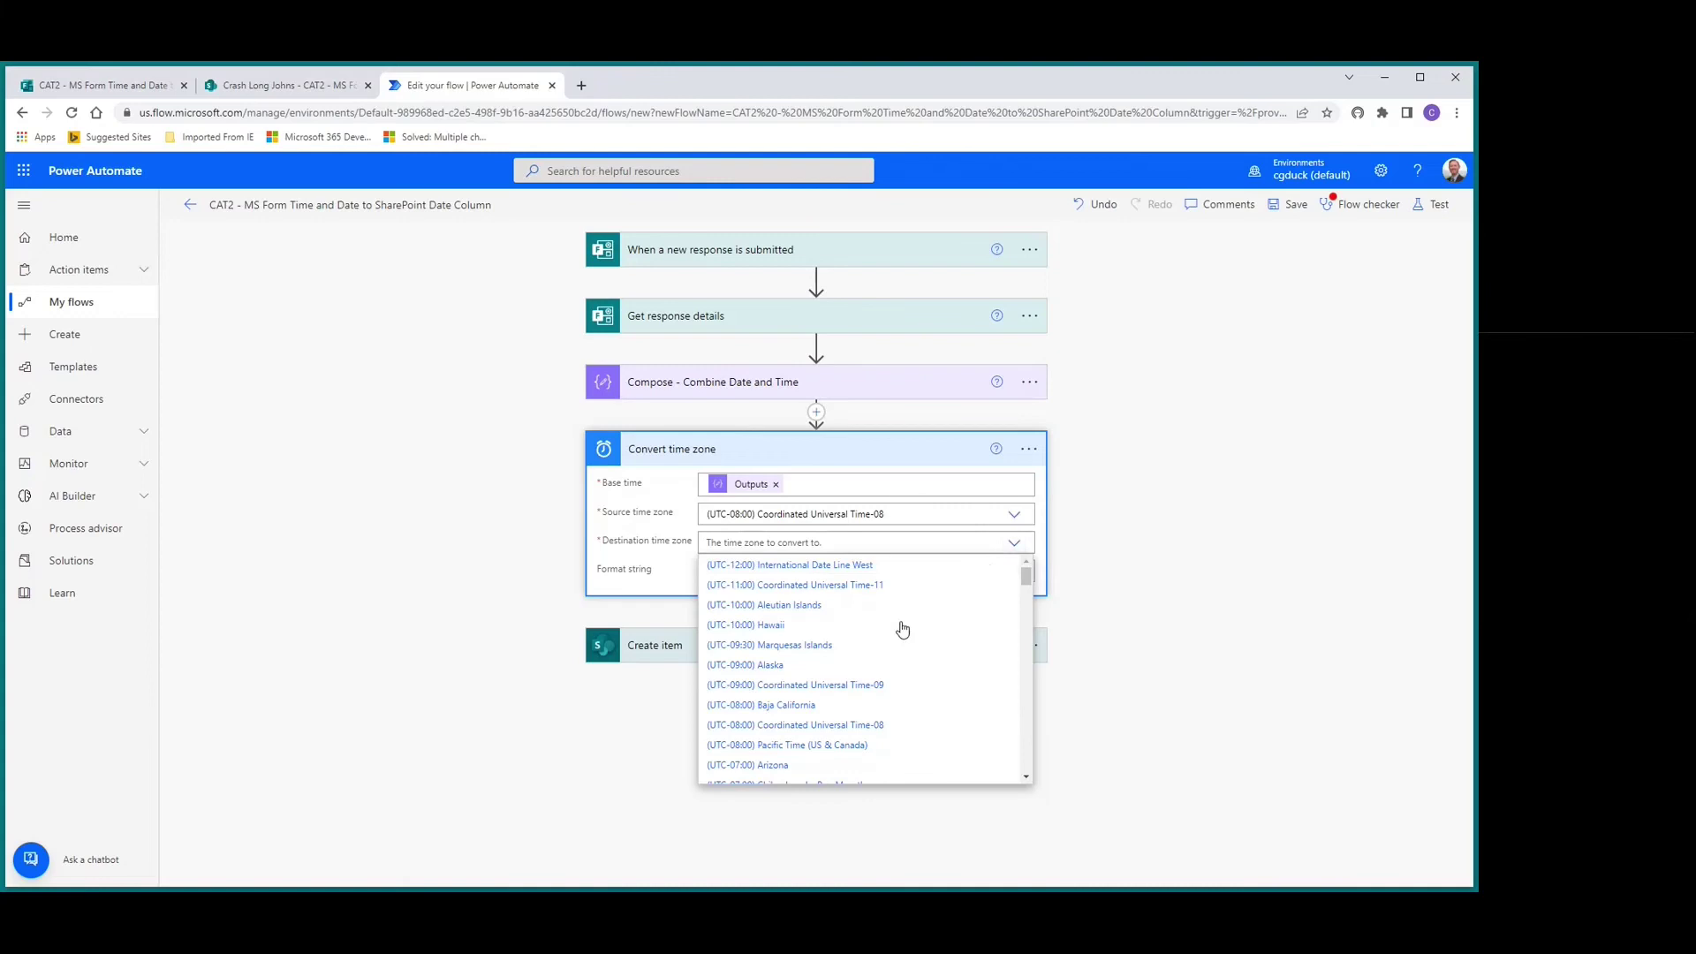
{"action": "scroll", "coordinate": [836, 625], "scroll_direction": "down", "scroll_amount": 5}
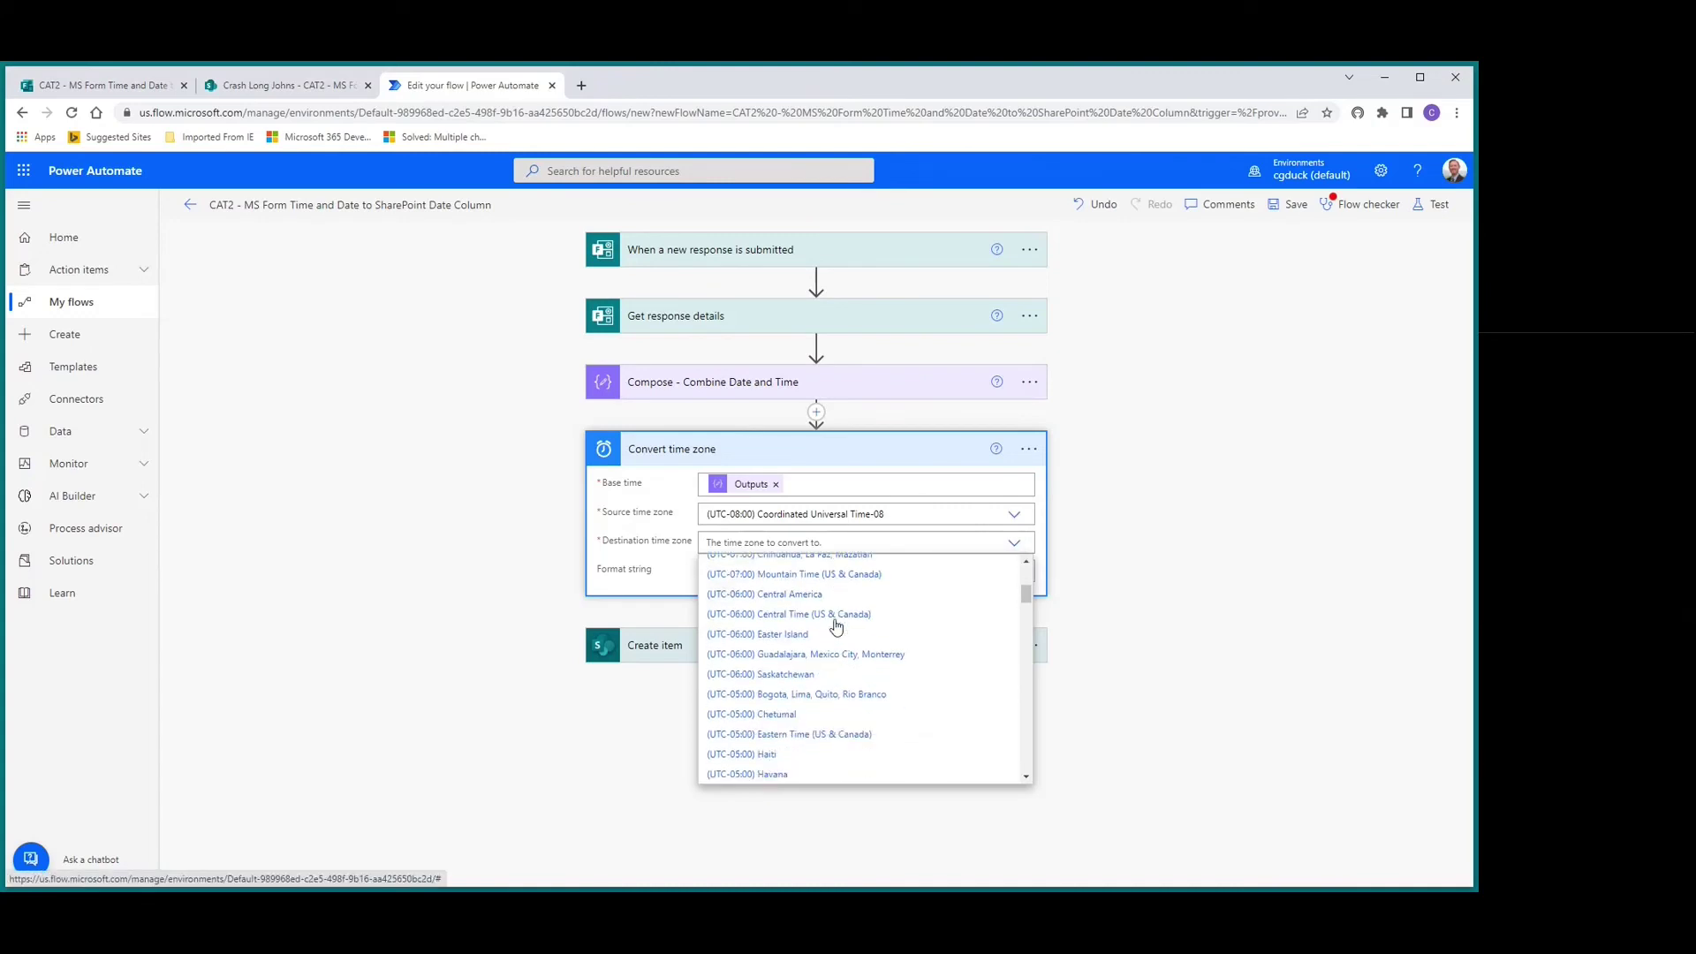
{"action": "scroll", "coordinate": [837, 625], "scroll_direction": "down", "scroll_amount": 1}
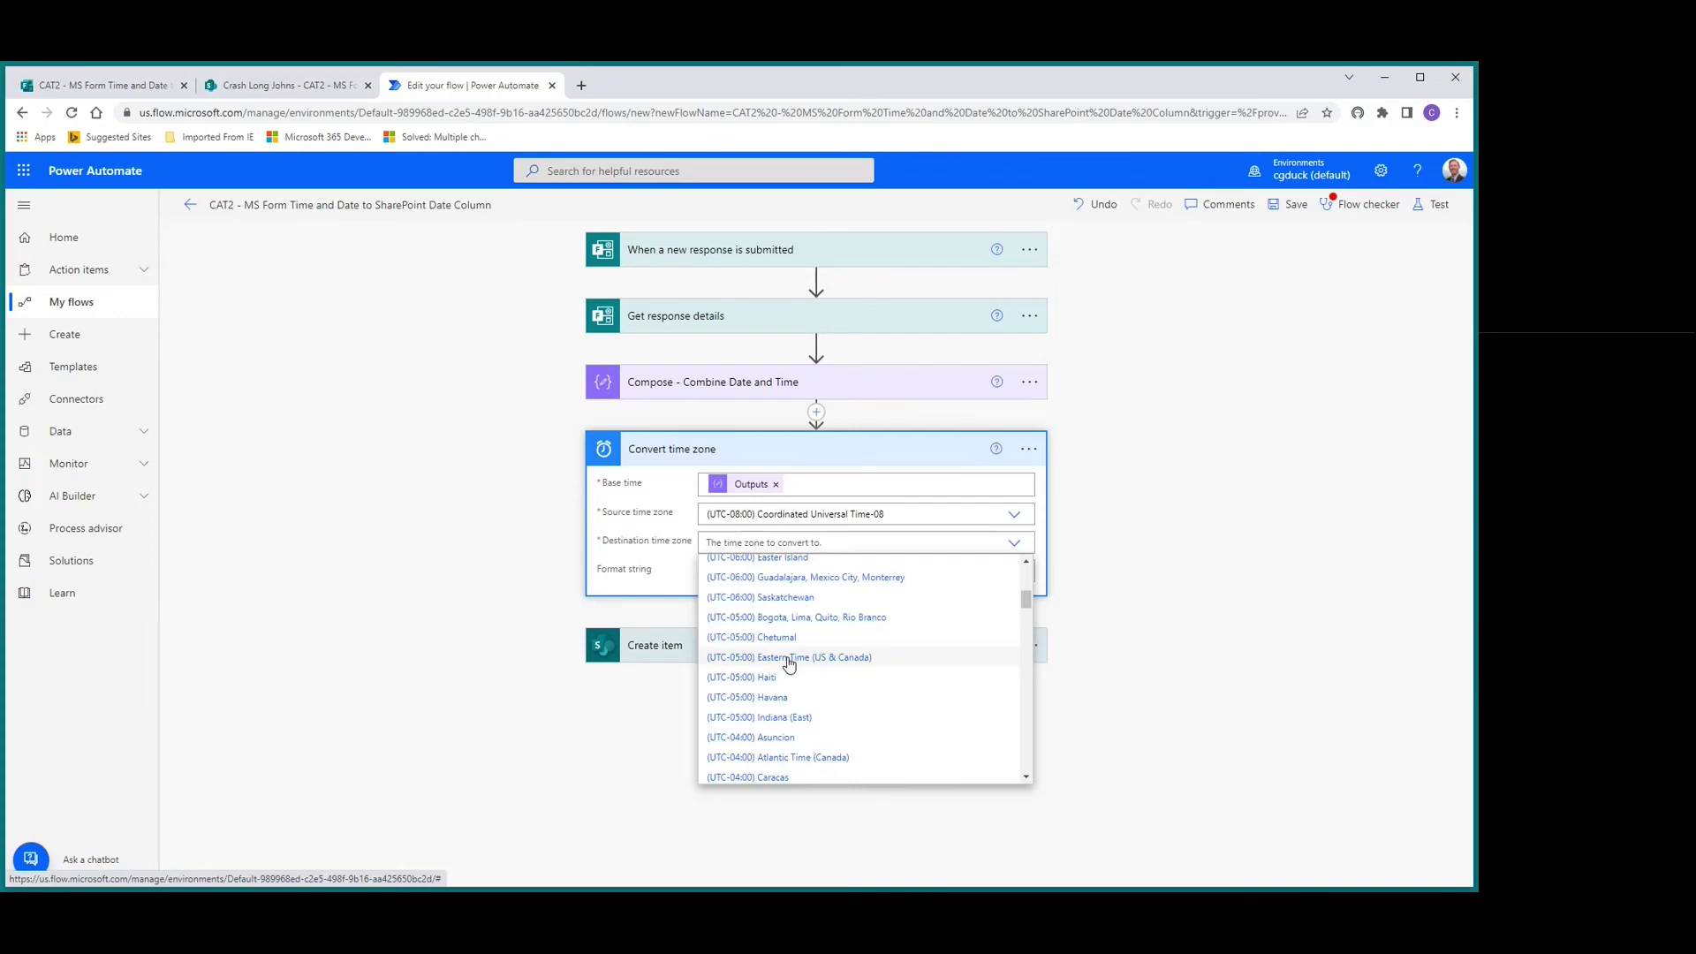
{"action": "left_click", "coordinate": [788, 660]}
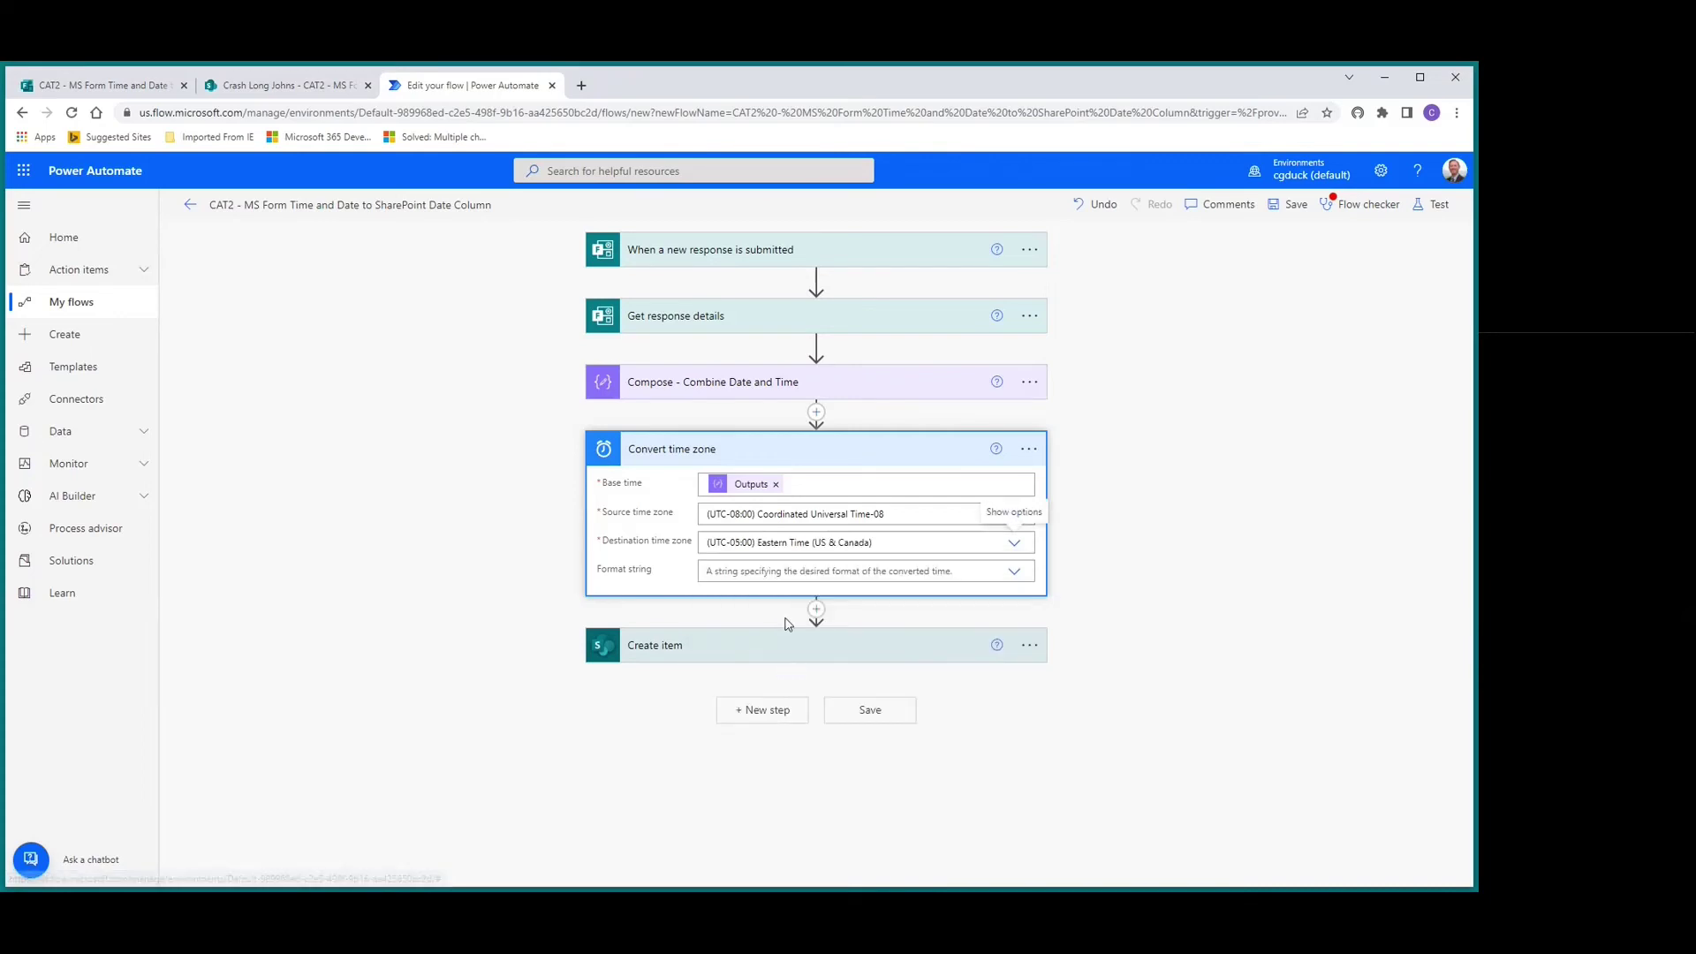
{"action": "left_click", "coordinate": [1014, 572]}
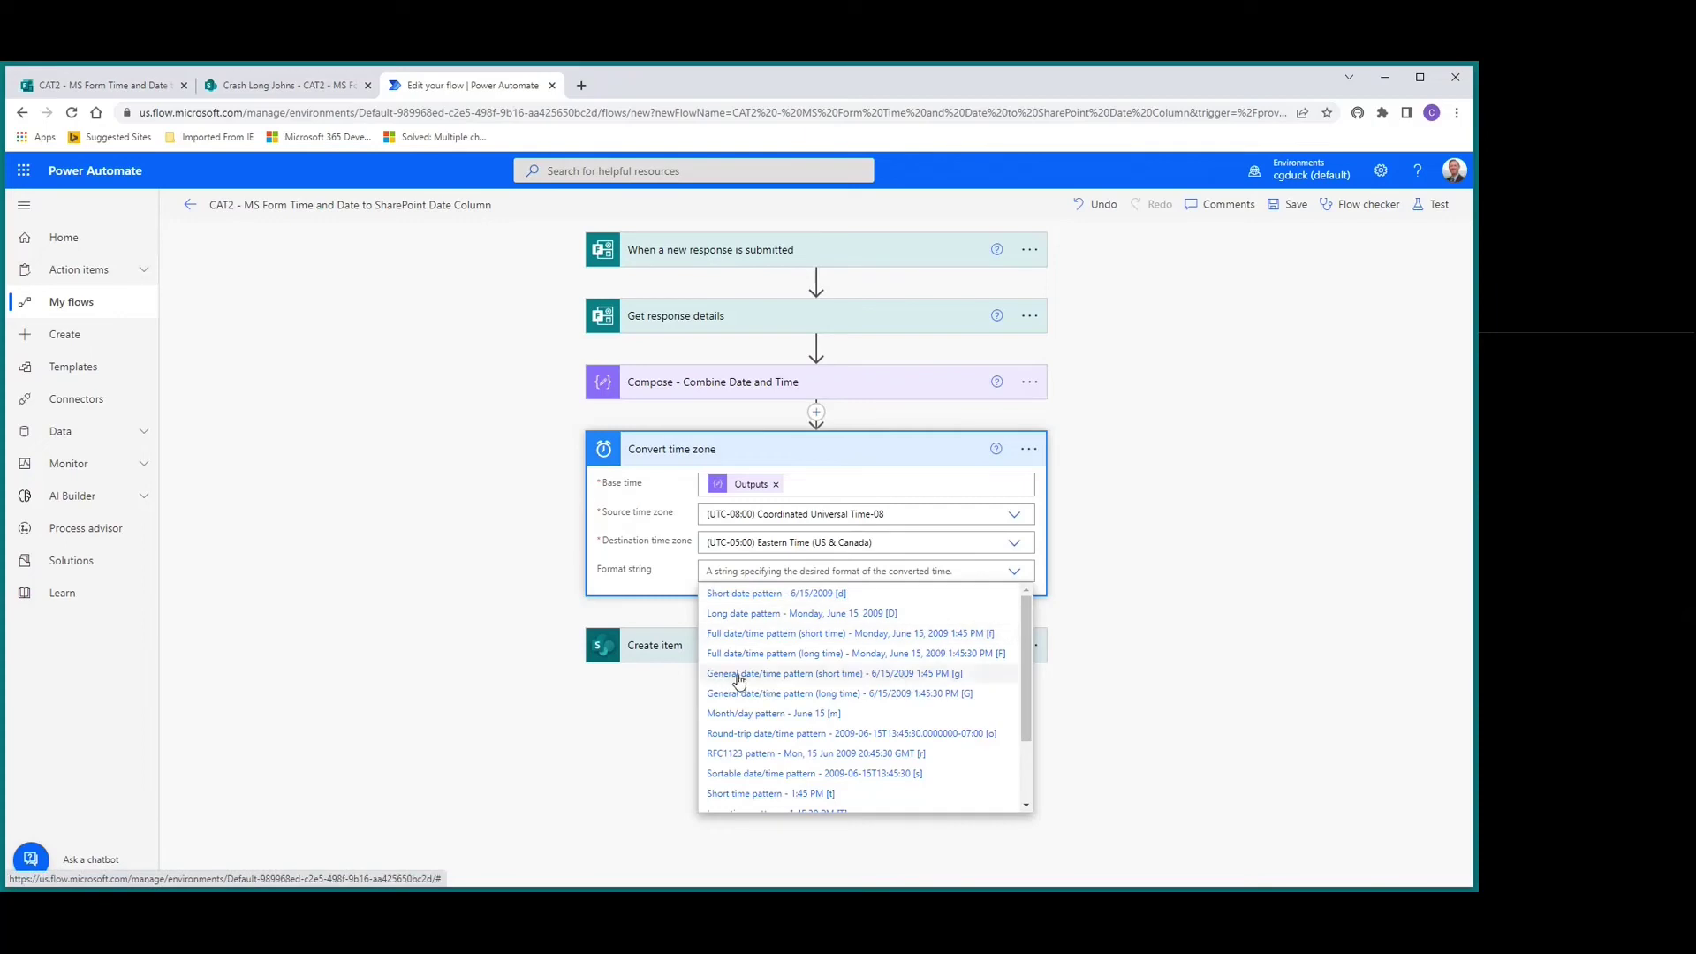
{"action": "left_click", "coordinate": [831, 675]}
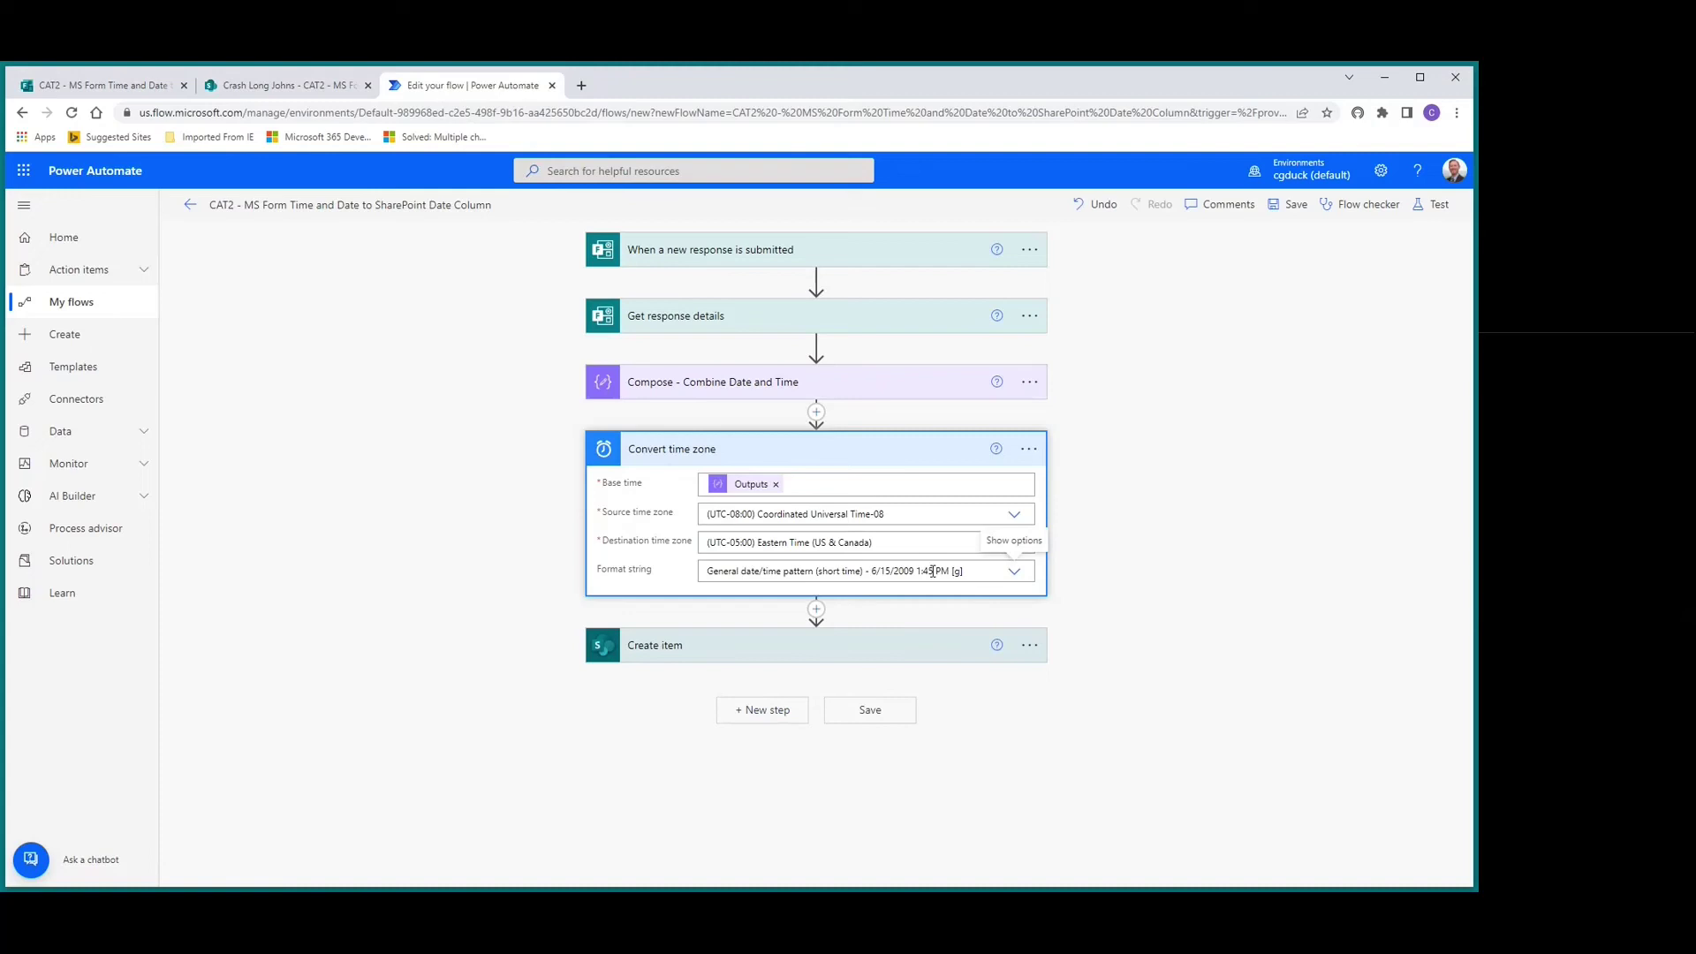
{"action": "left_click", "coordinate": [685, 656]}
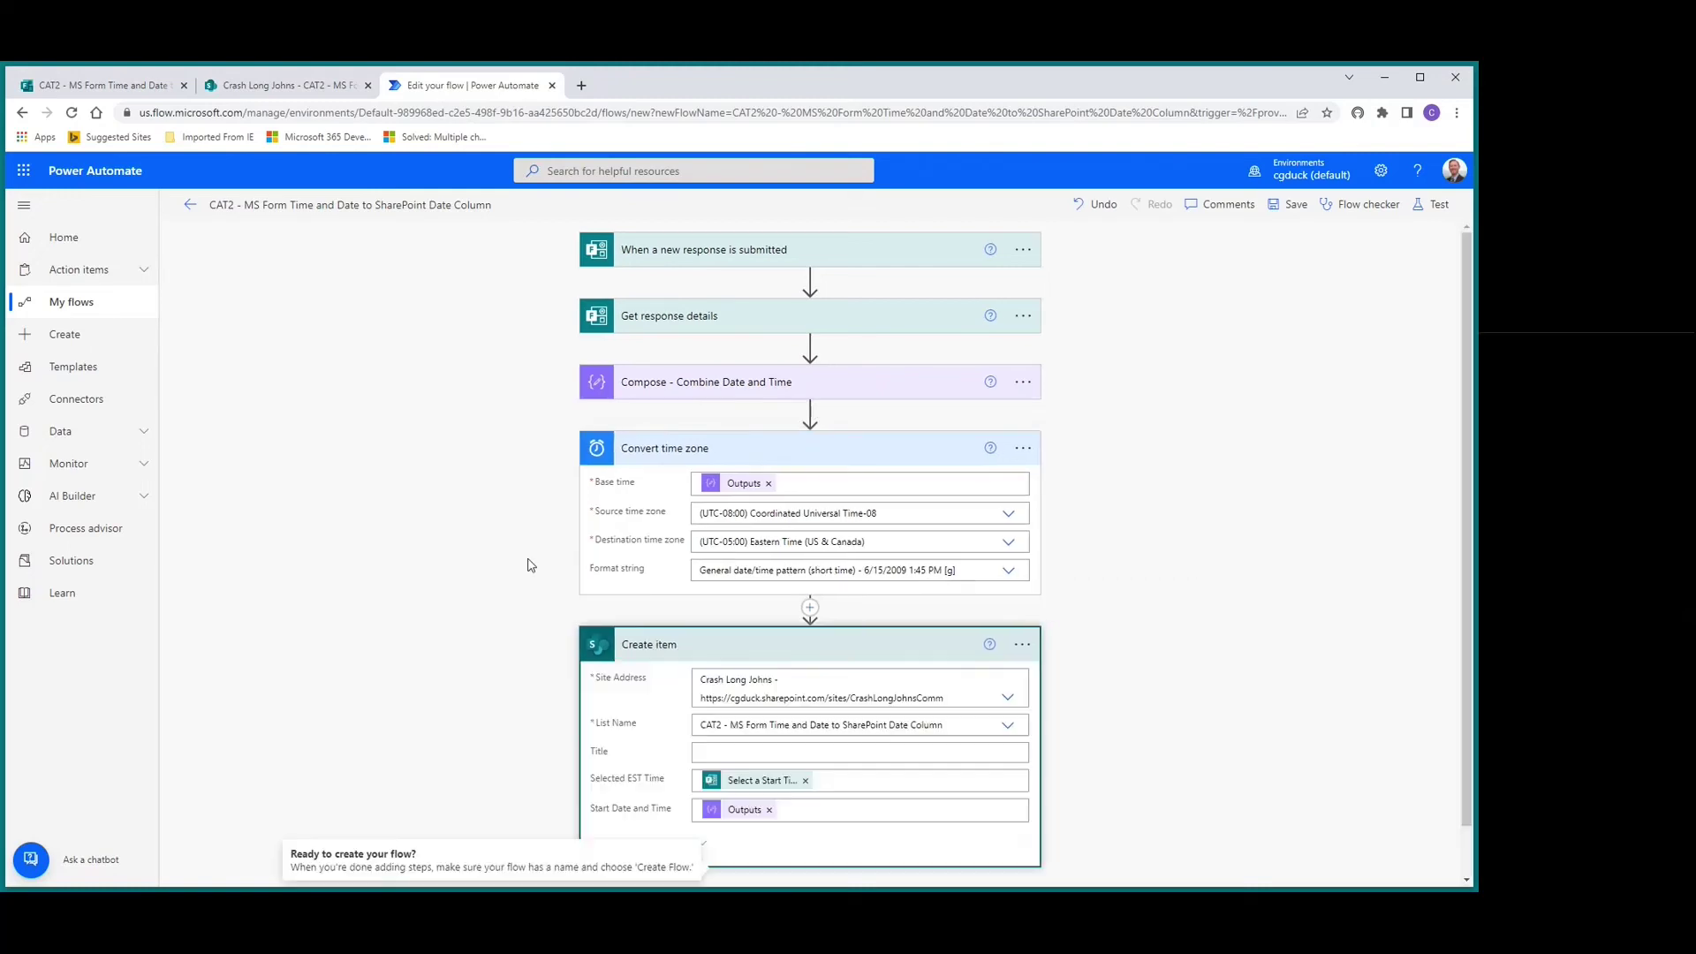
Step: Replace the Outputs token in Start Date and Time with Converted time, then save the flow
{"action": "scroll", "coordinate": [530, 561], "scroll_direction": "down", "scroll_amount": 1}
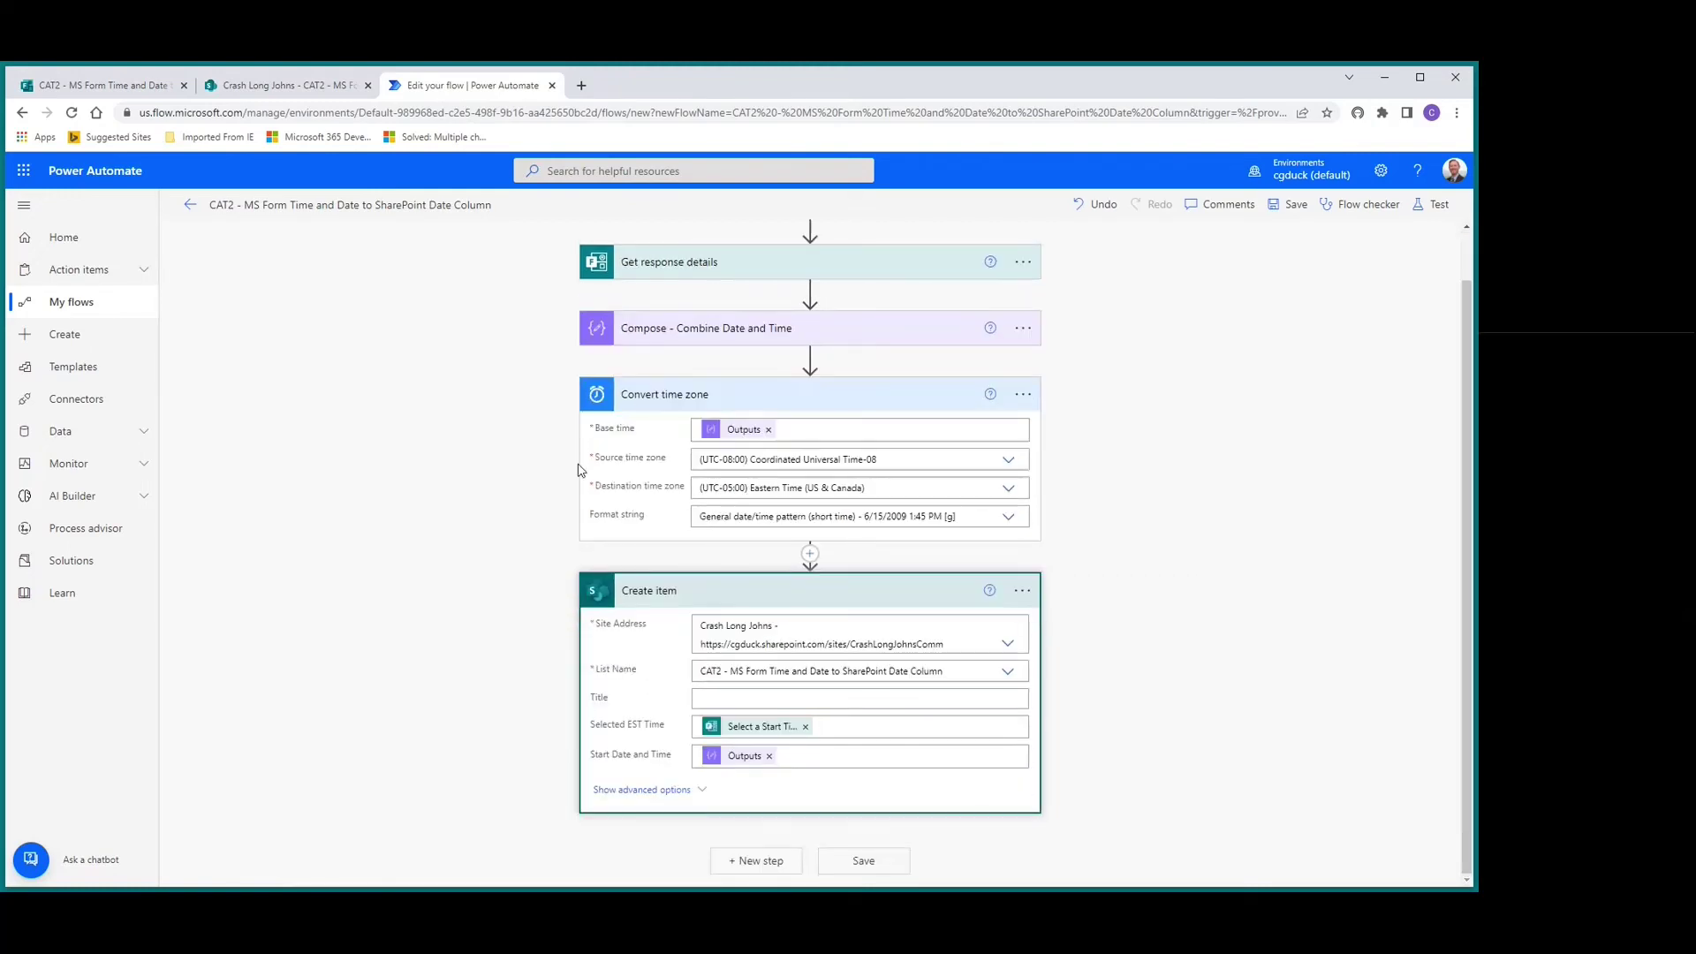
{"action": "left_click", "coordinate": [649, 394]}
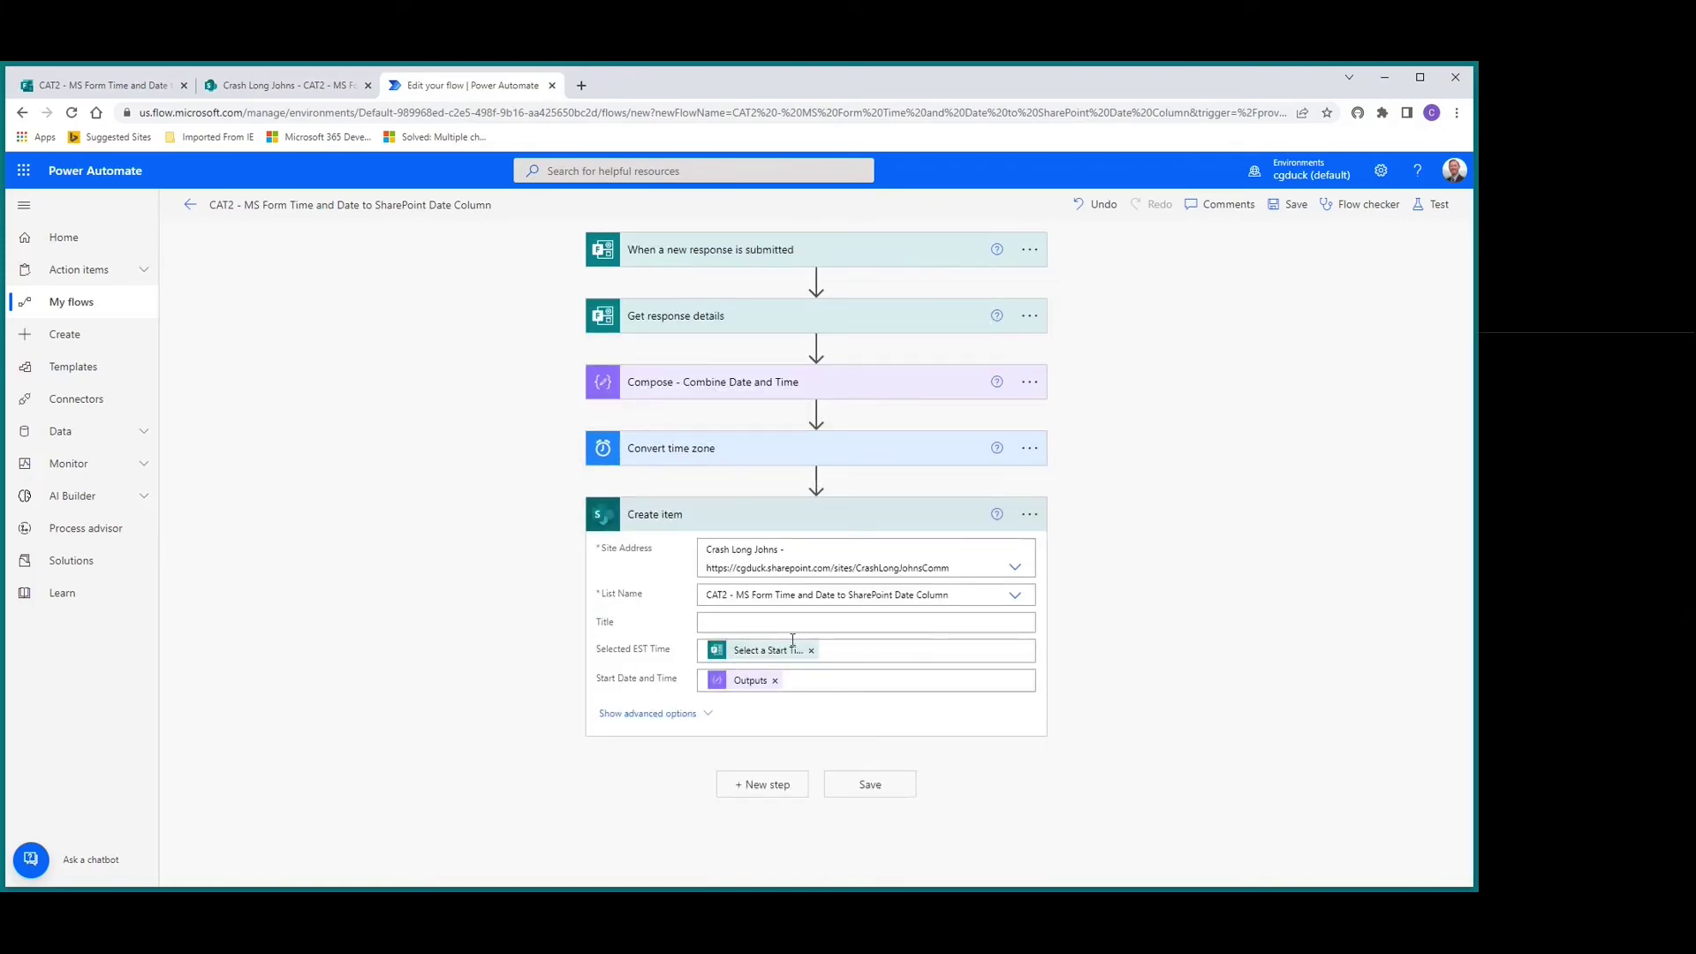
{"action": "left_click", "coordinate": [775, 680]}
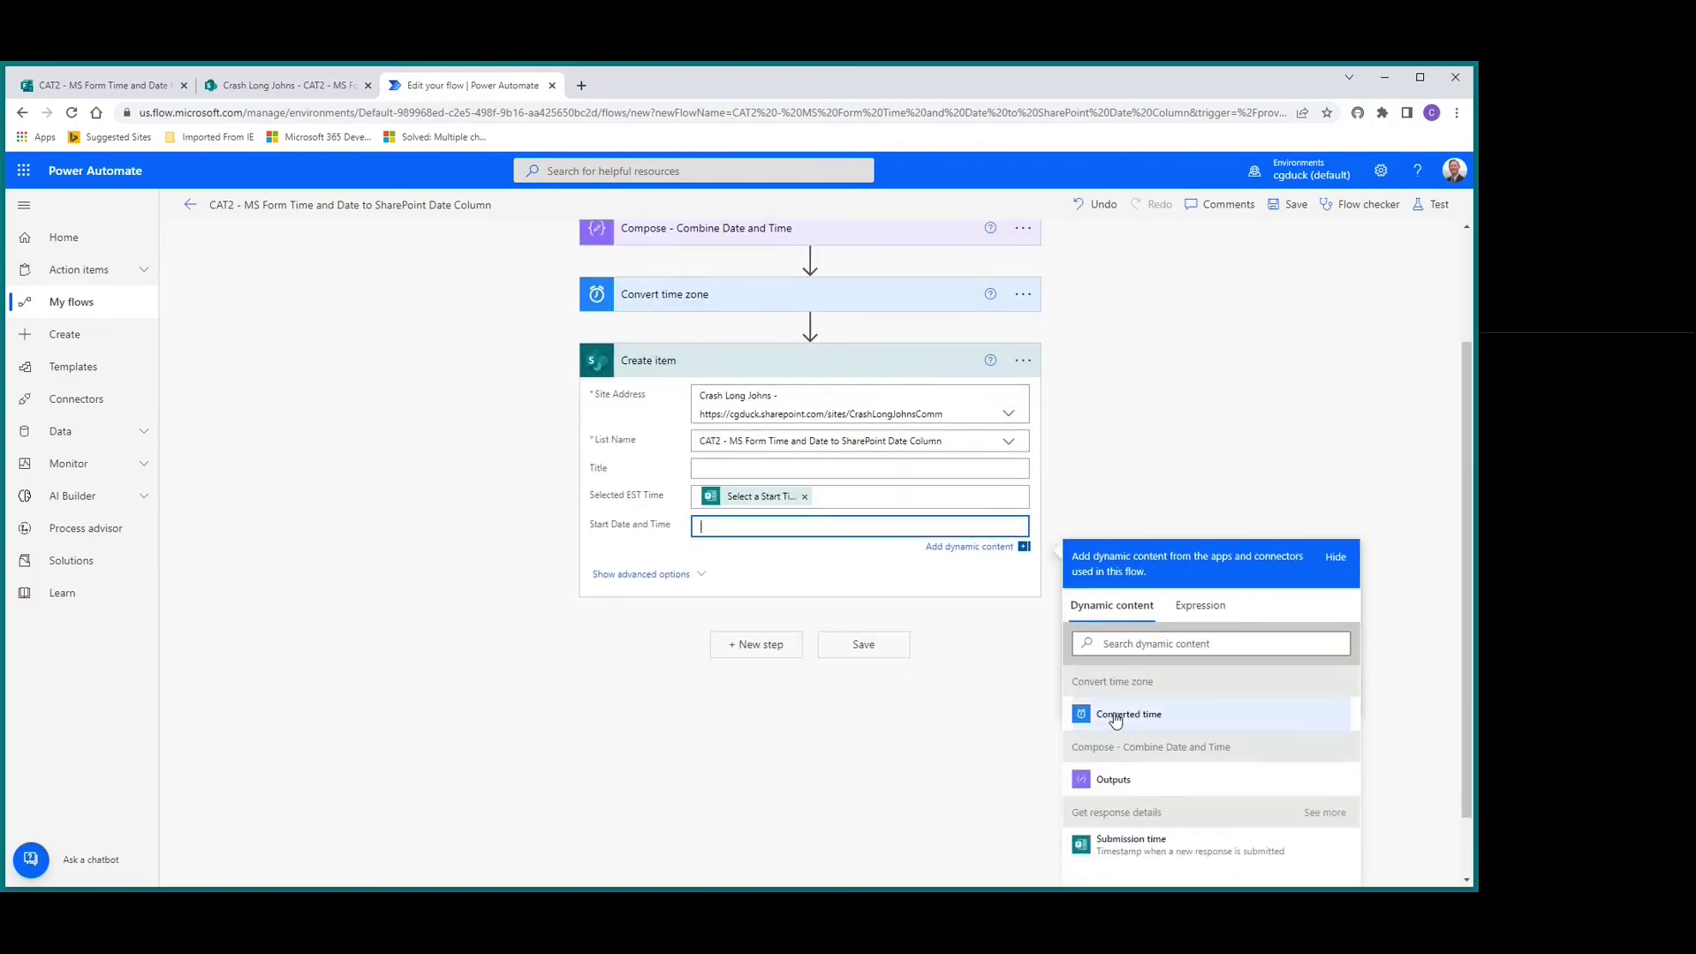
{"action": "left_click", "coordinate": [1113, 716]}
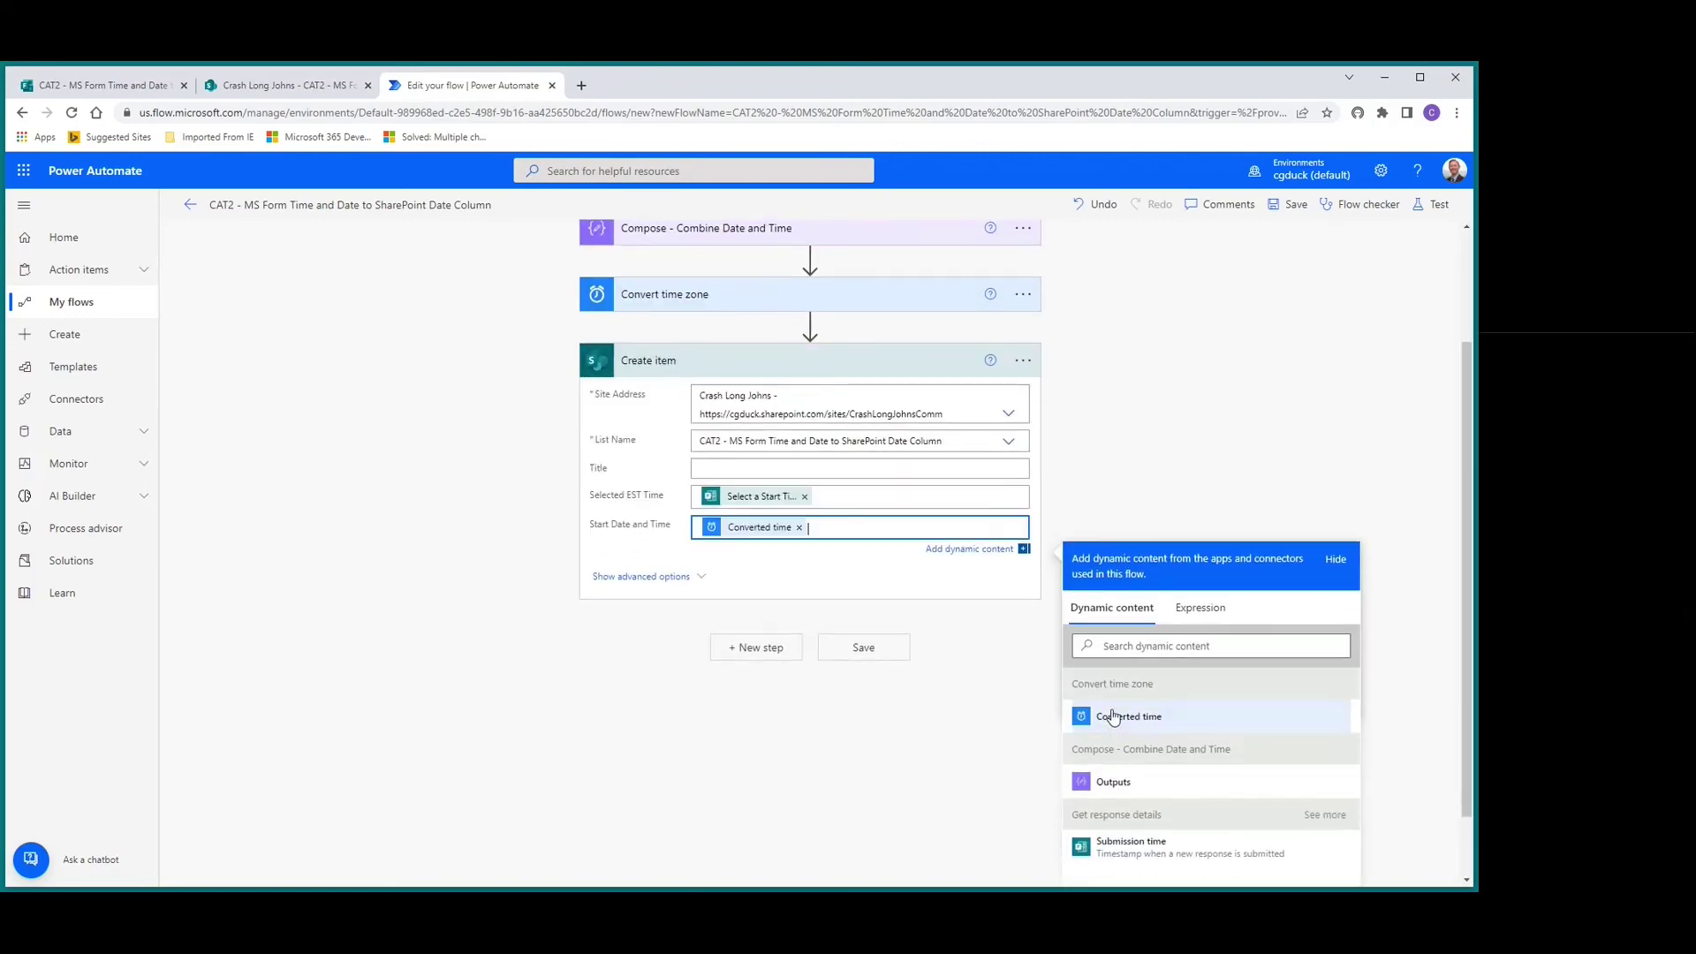
{"action": "left_click", "coordinate": [1294, 207]}
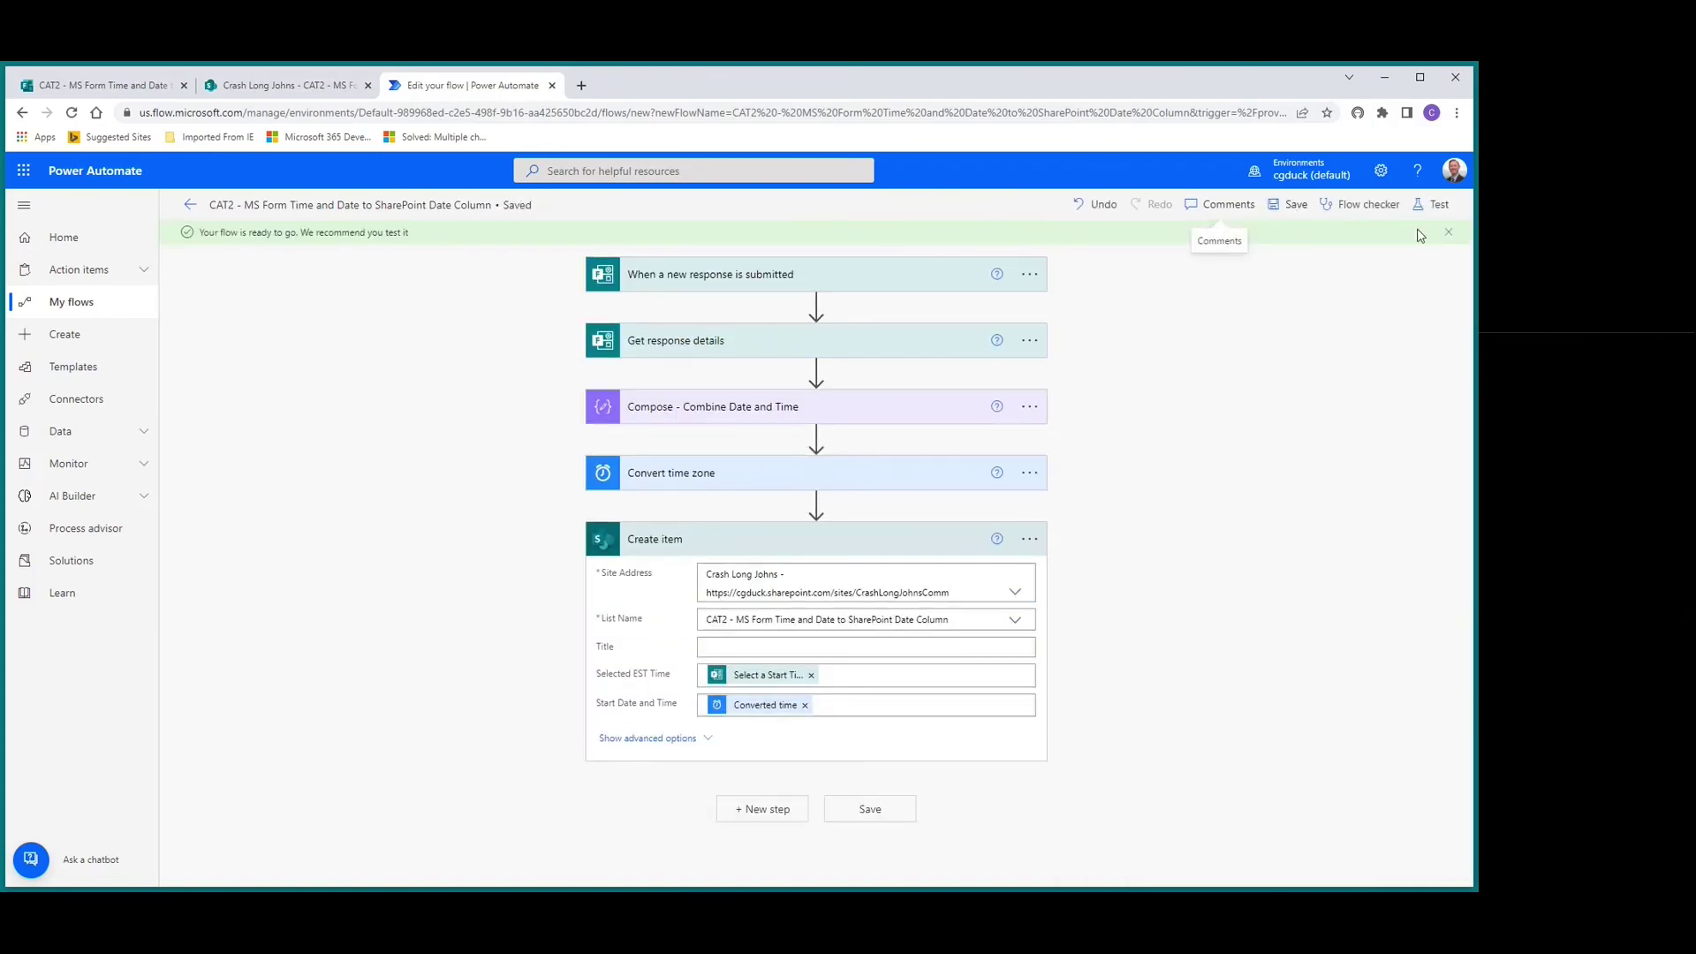
Step: Retest the flow automatically using the most recent successful trigger run
{"action": "left_click", "coordinate": [1433, 205]}
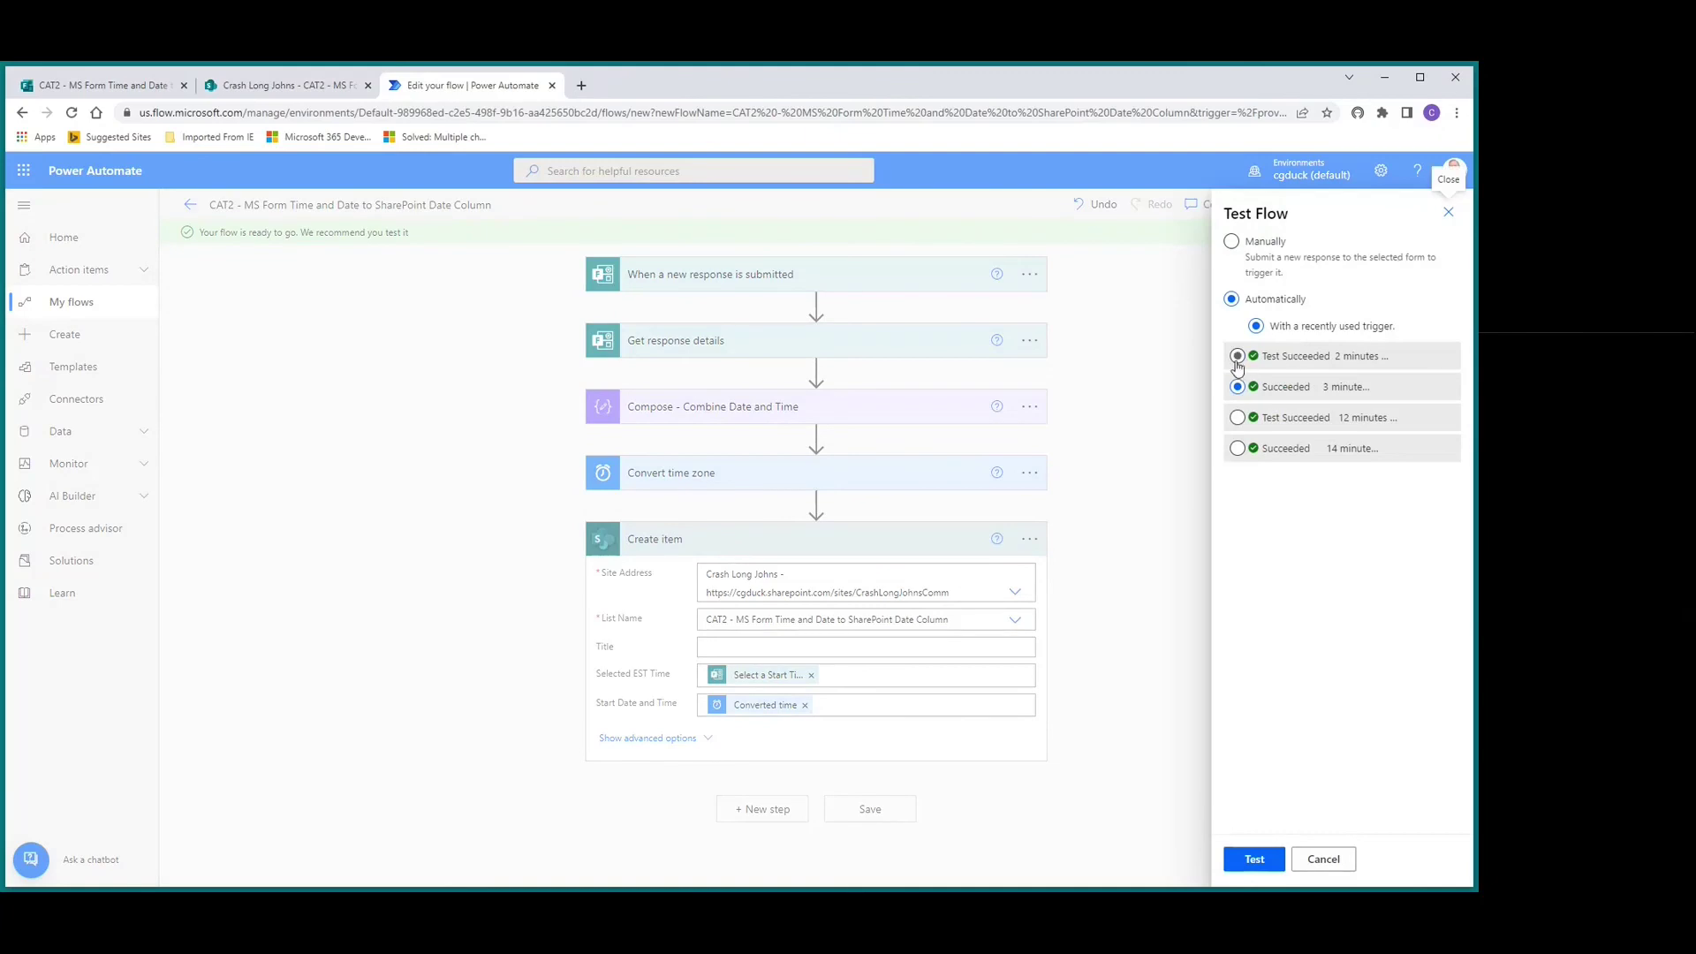
{"action": "left_click", "coordinate": [1238, 357]}
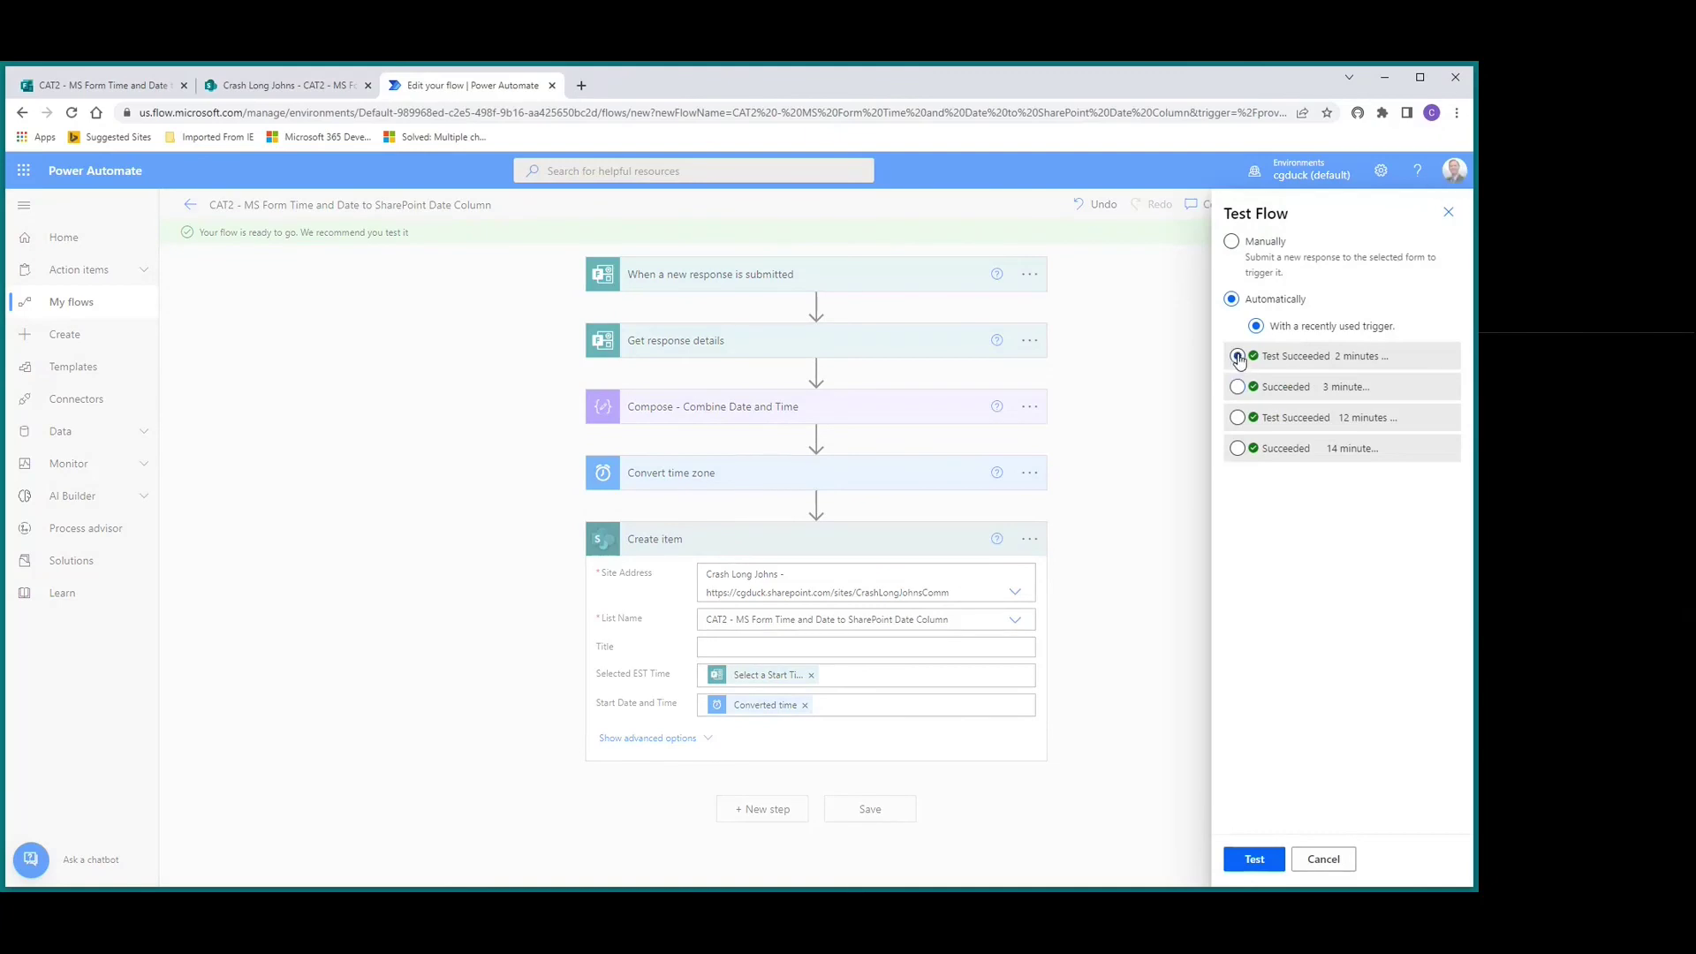
{"action": "left_click", "coordinate": [1255, 861]}
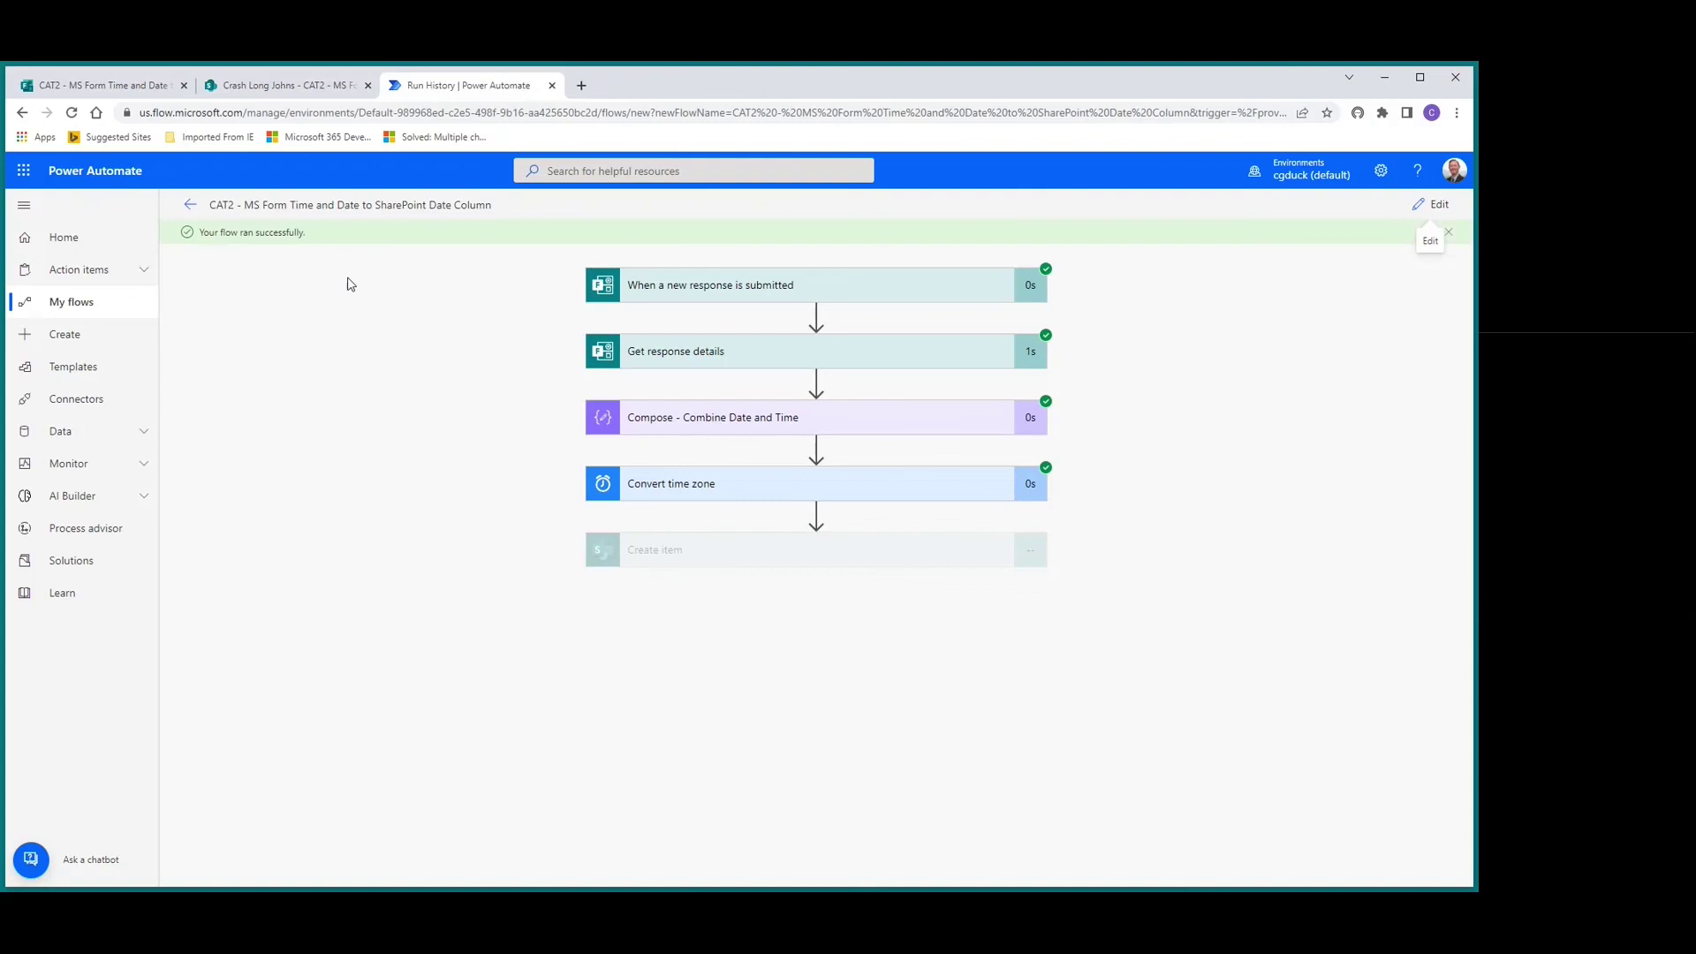
Step: Check the SharePoint list for the new item showing 11:00 and 6/27/2022 8:00 AM
{"action": "left_click", "coordinate": [271, 88]}
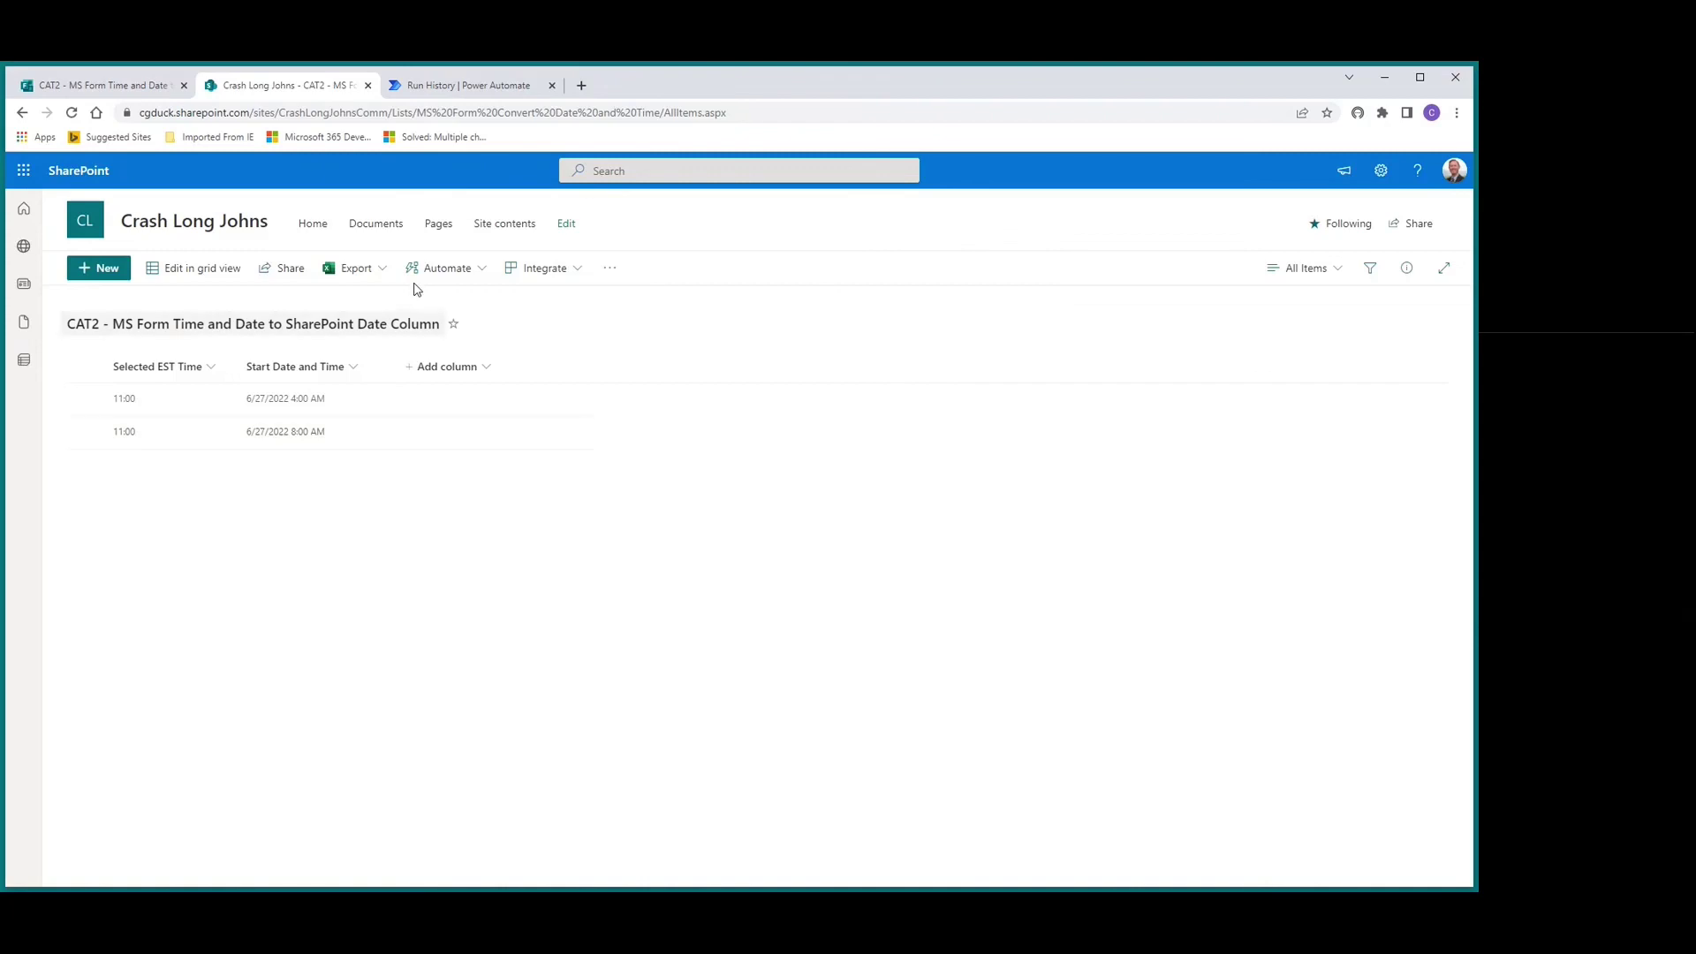
Step: Back in run history, expand and collapse the Convert time zone step's inputs and outputs
{"action": "left_click", "coordinate": [430, 85]}
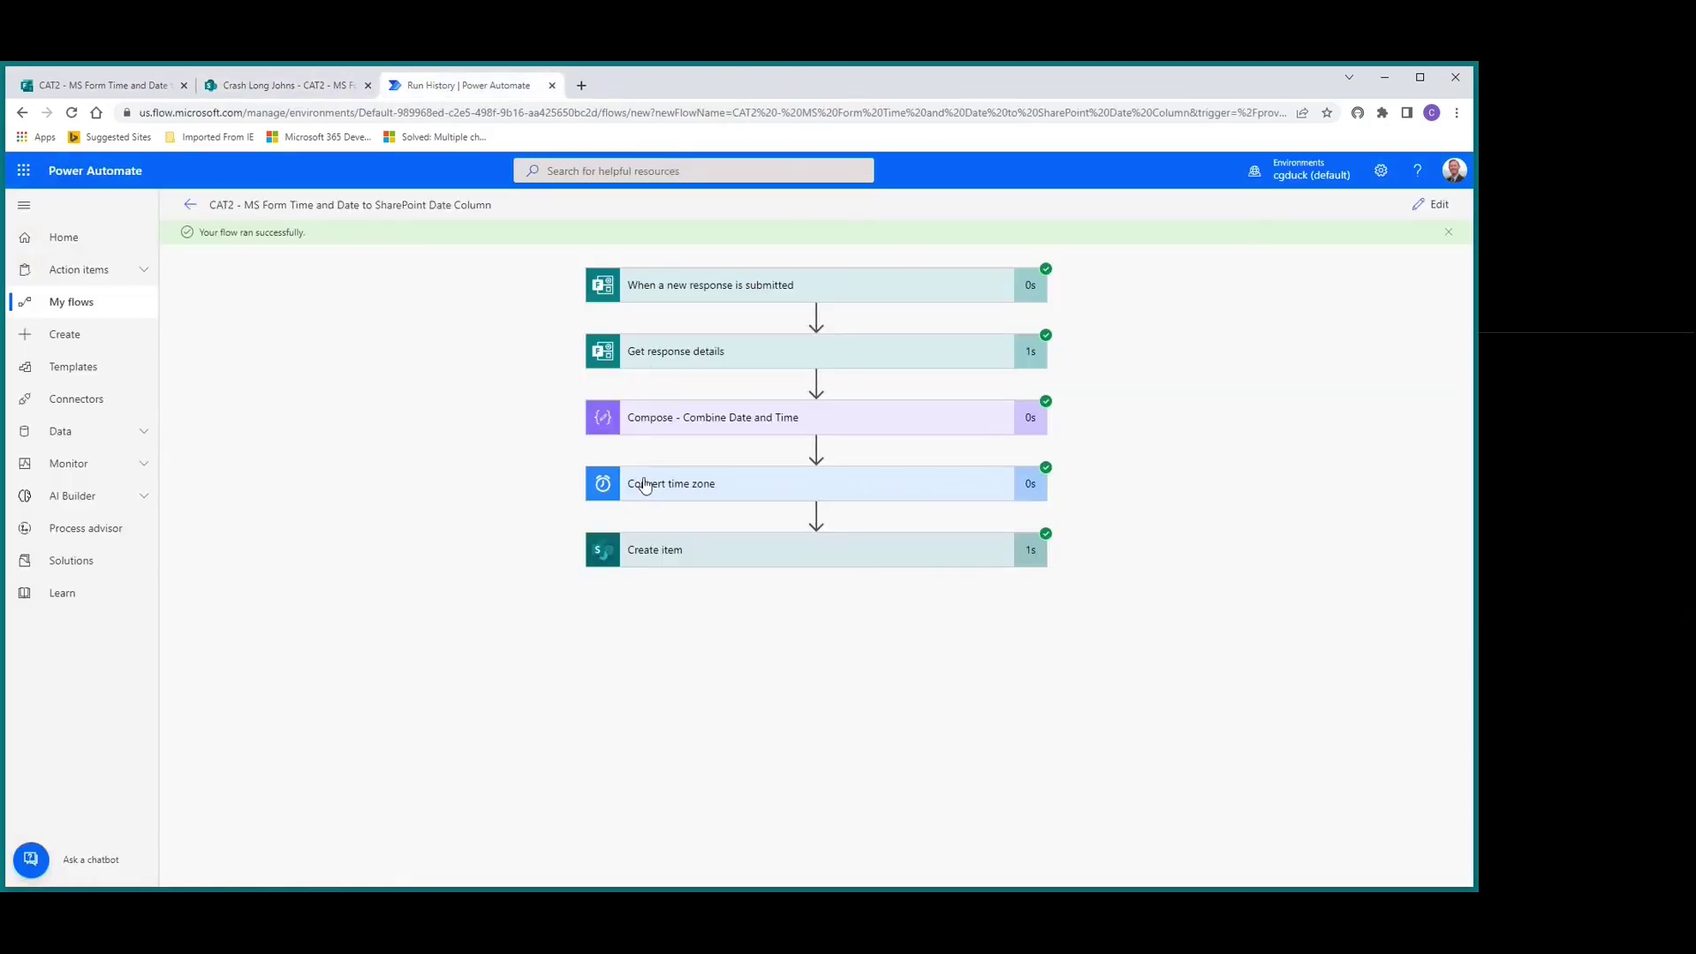
{"action": "left_click", "coordinate": [644, 487]}
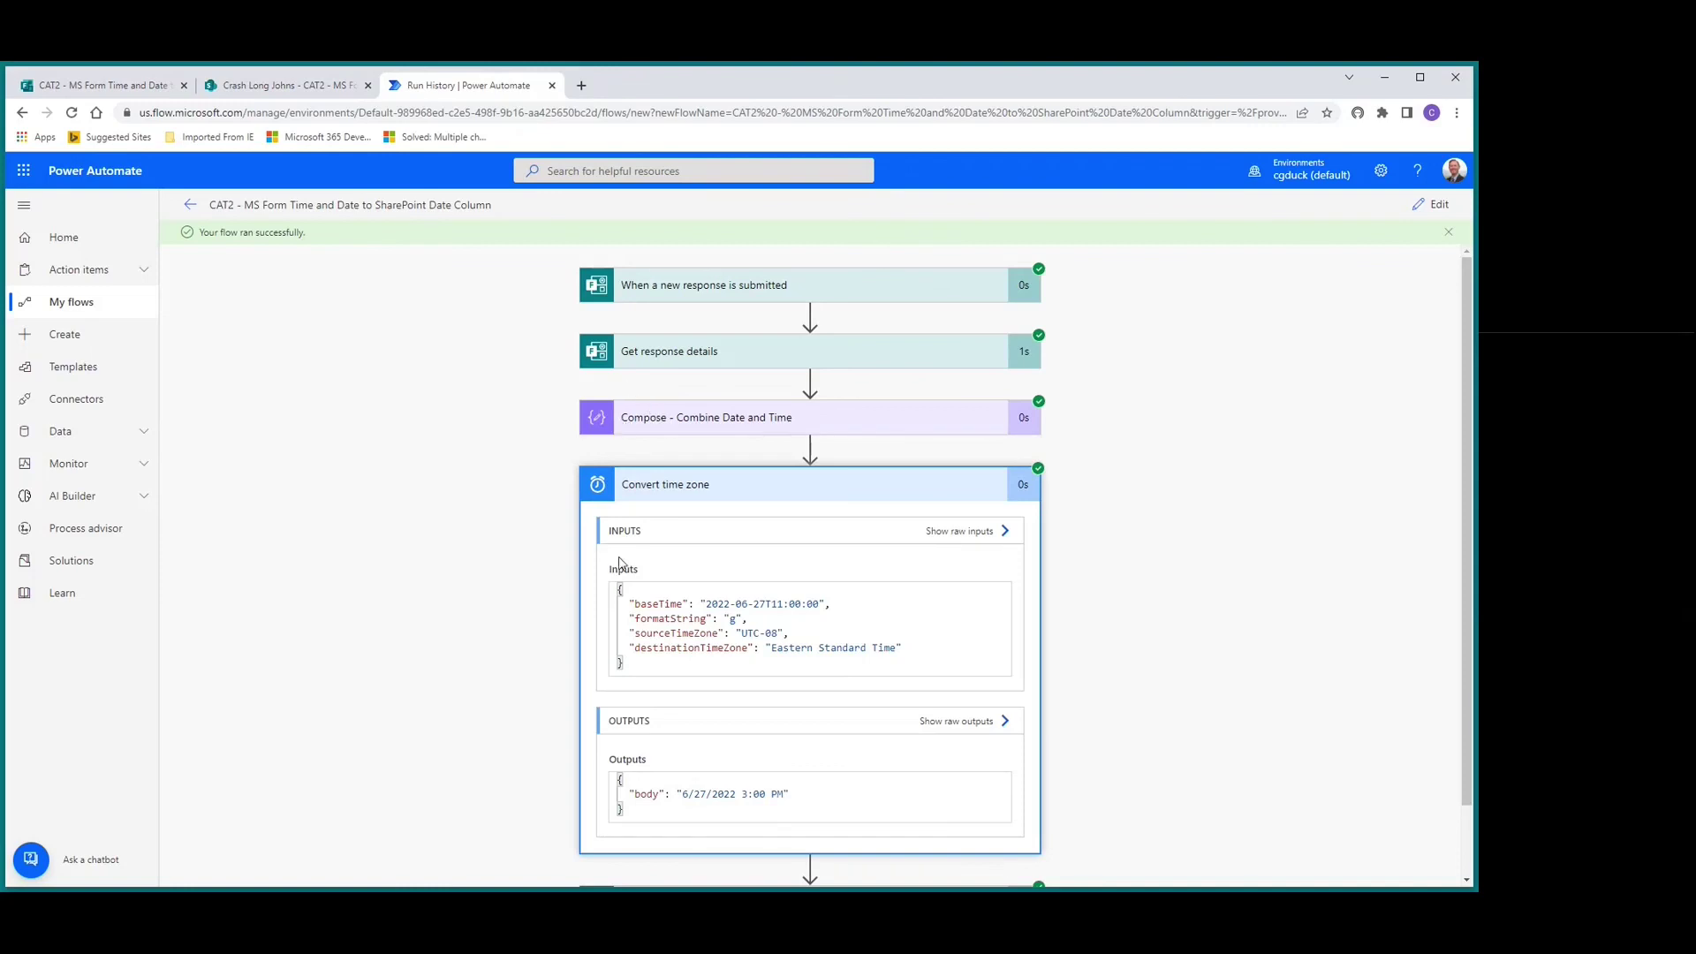
{"action": "left_click", "coordinate": [643, 486]}
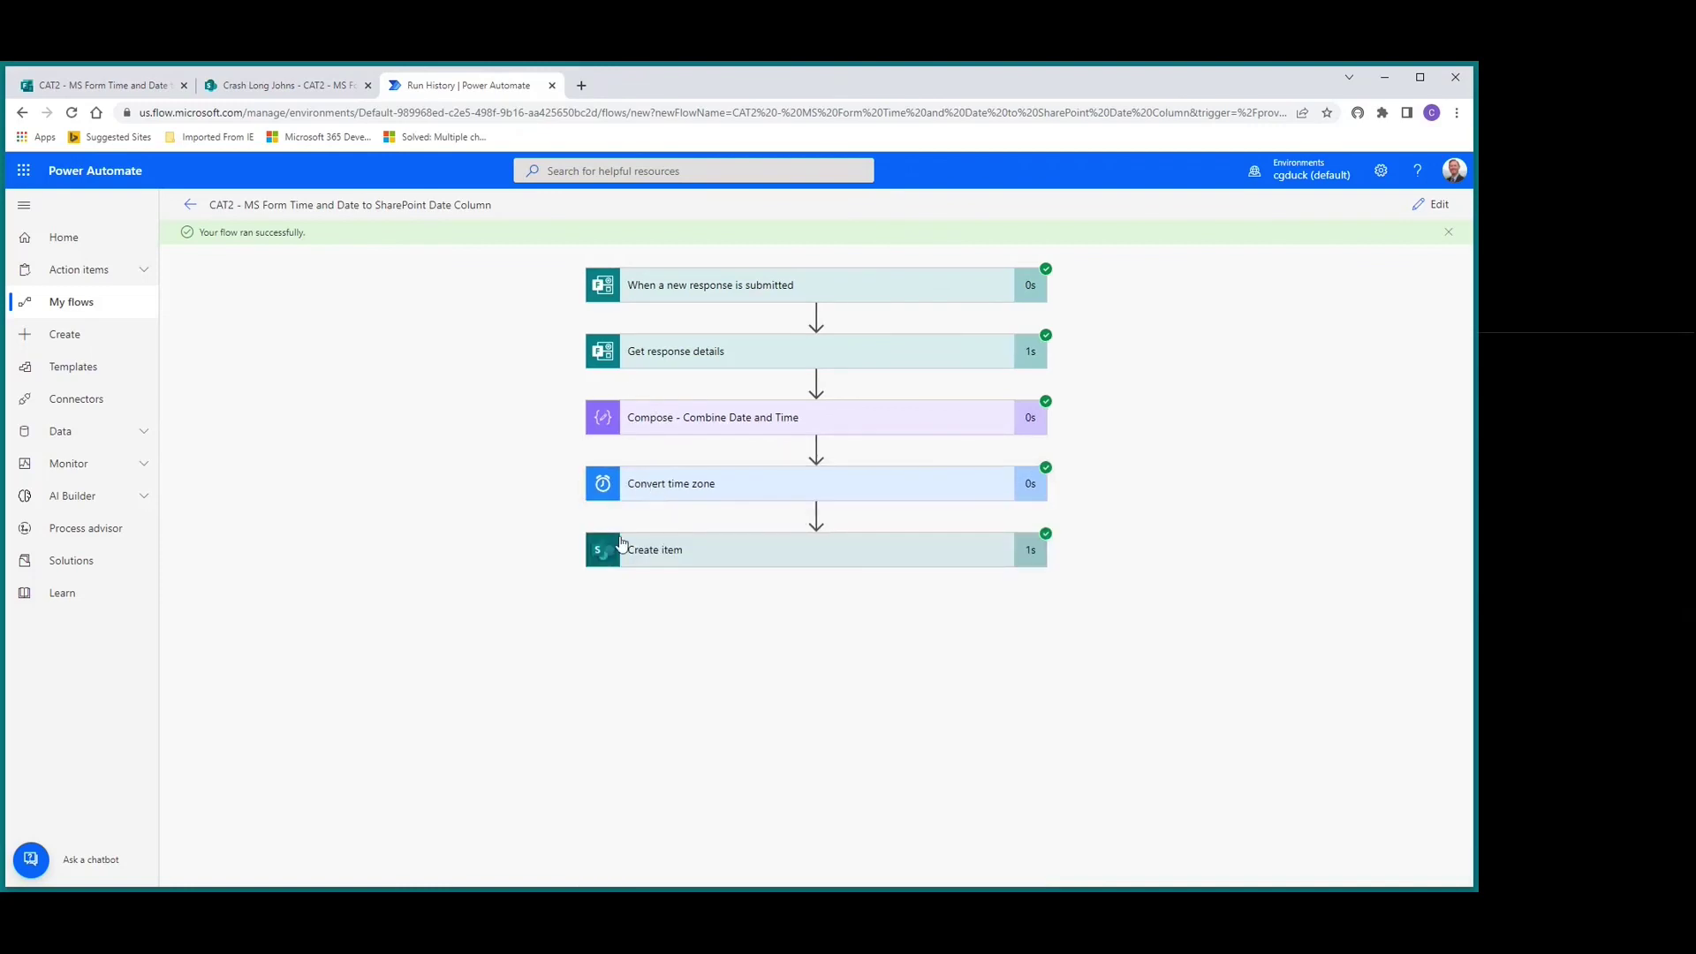